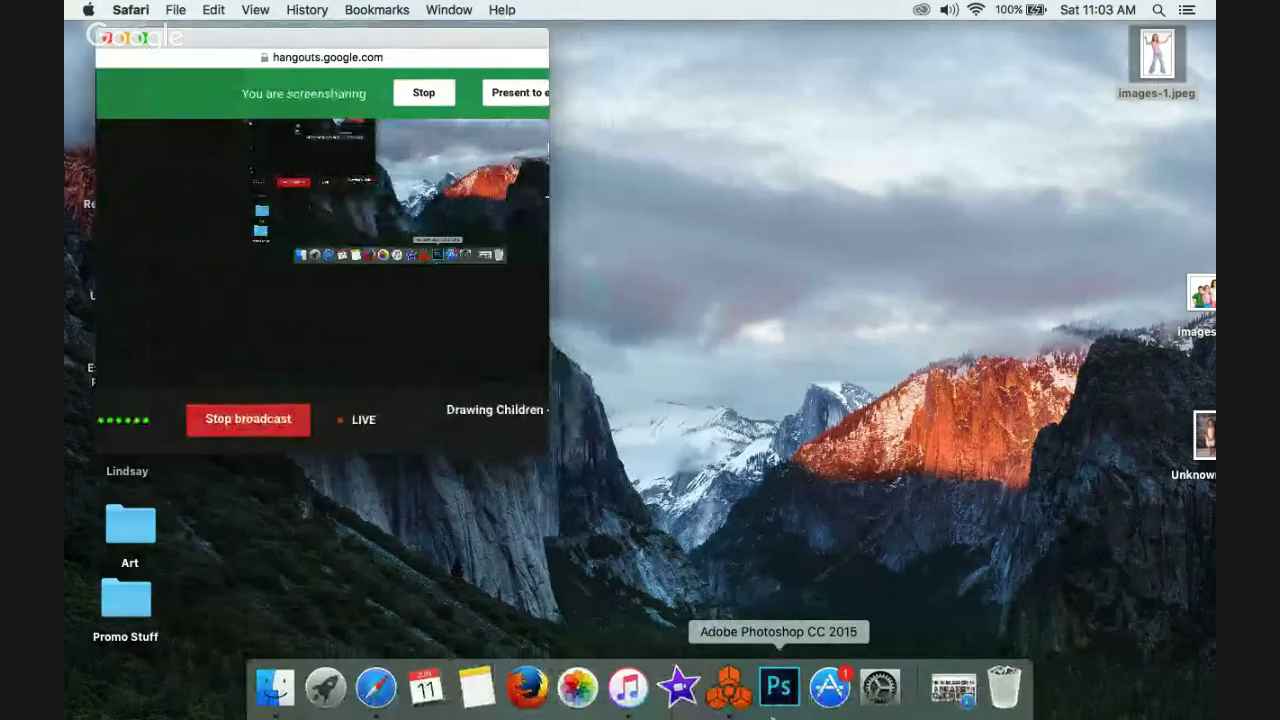
Switch to Photoshop and rearrange its window and the Hangouts window so the image files on the desktop are uncovered.
mouse_move(720, 716)
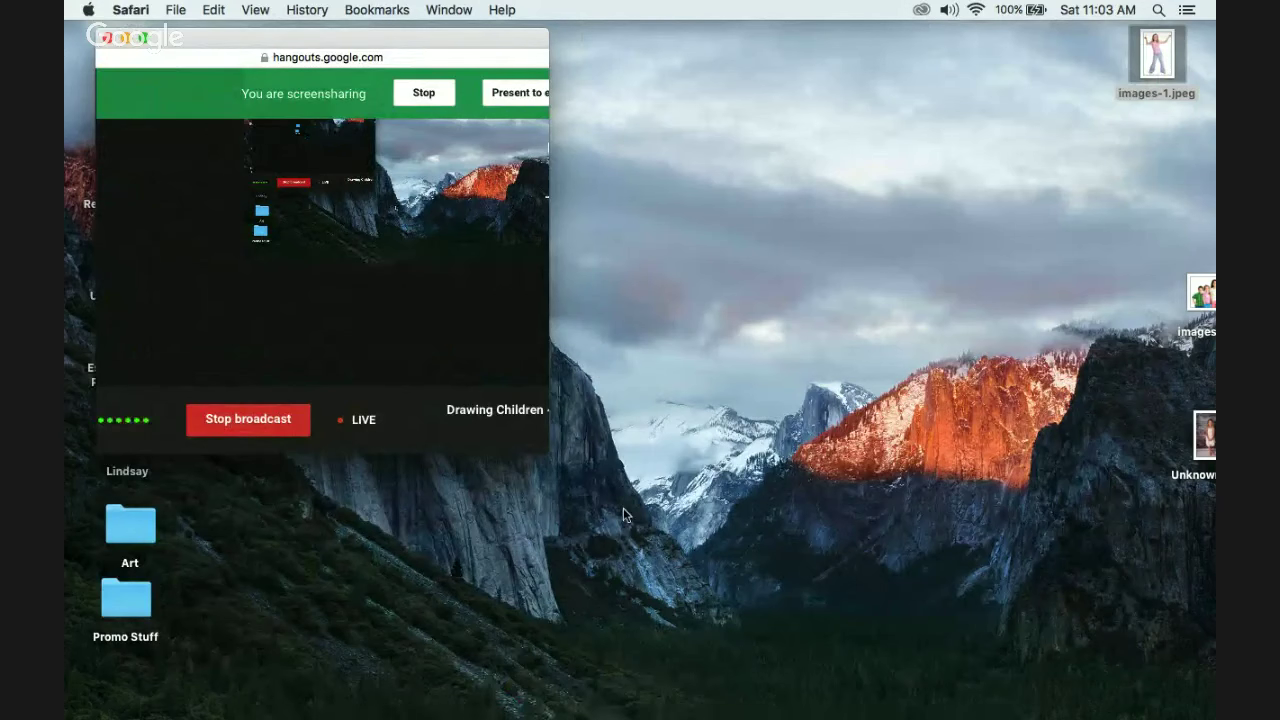
mouse_move(677, 716)
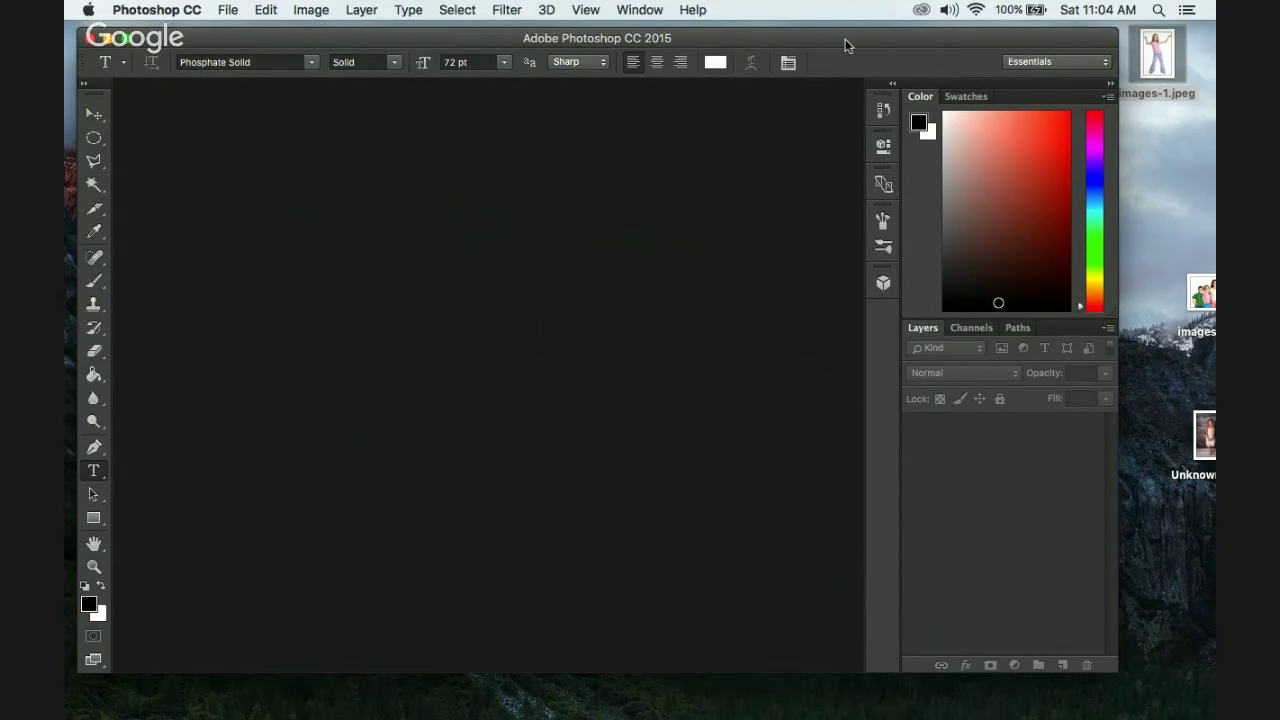
left_click_drag(845, 45, 668, 388)
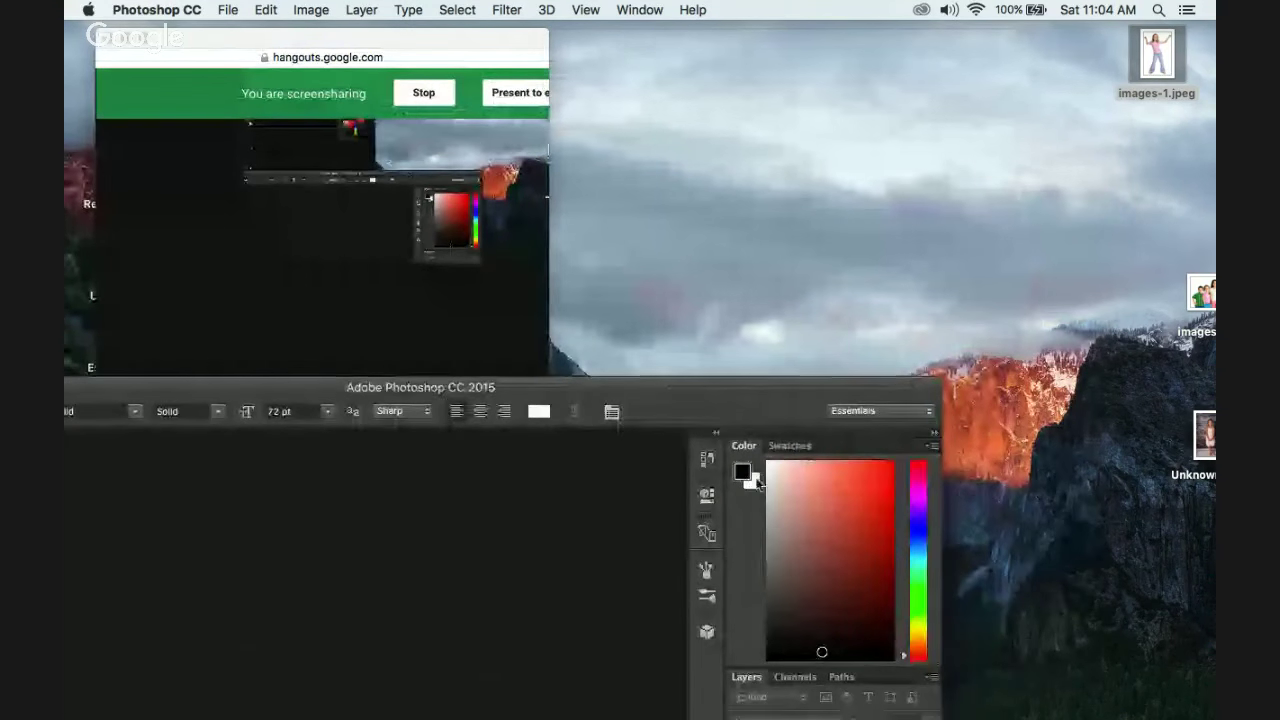
left_click_drag(759, 482, 756, 477)
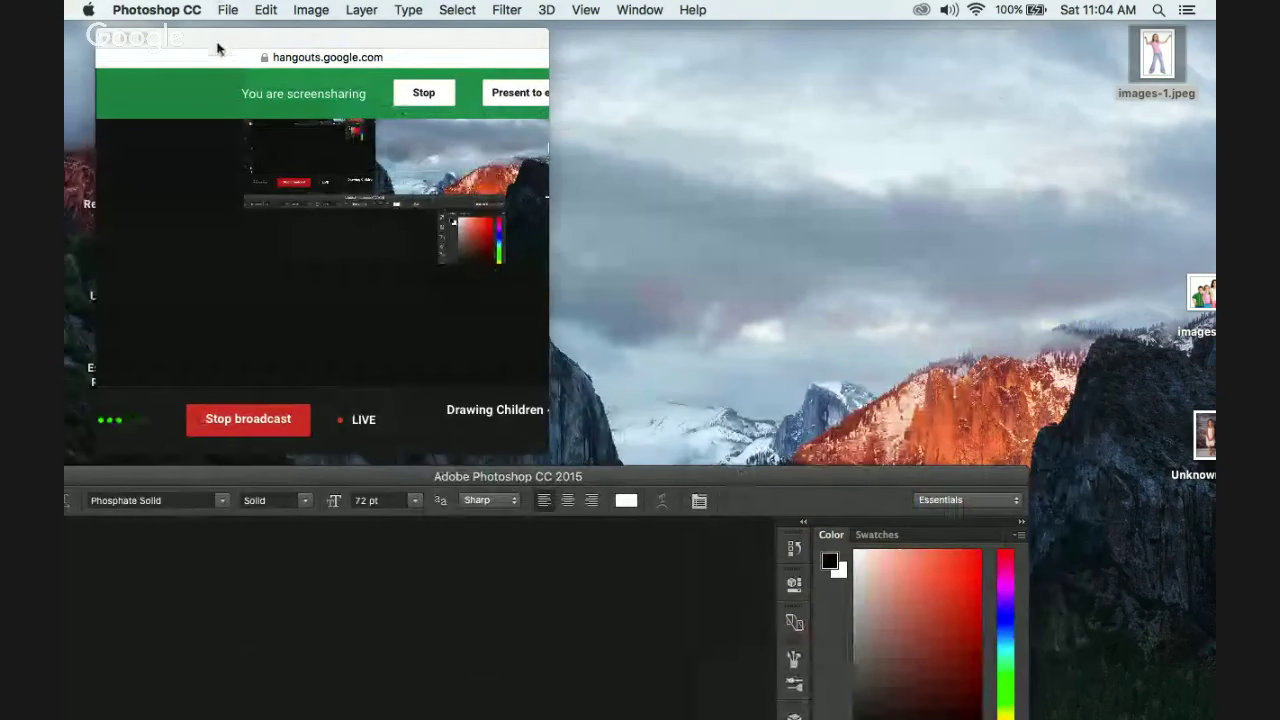
mouse_move(217, 49)
left_mouse_down()
mouse_move(603, 206)
mouse_move(374, 138)
mouse_move(145, 35)
mouse_move(238, 45)
left_mouse_up()
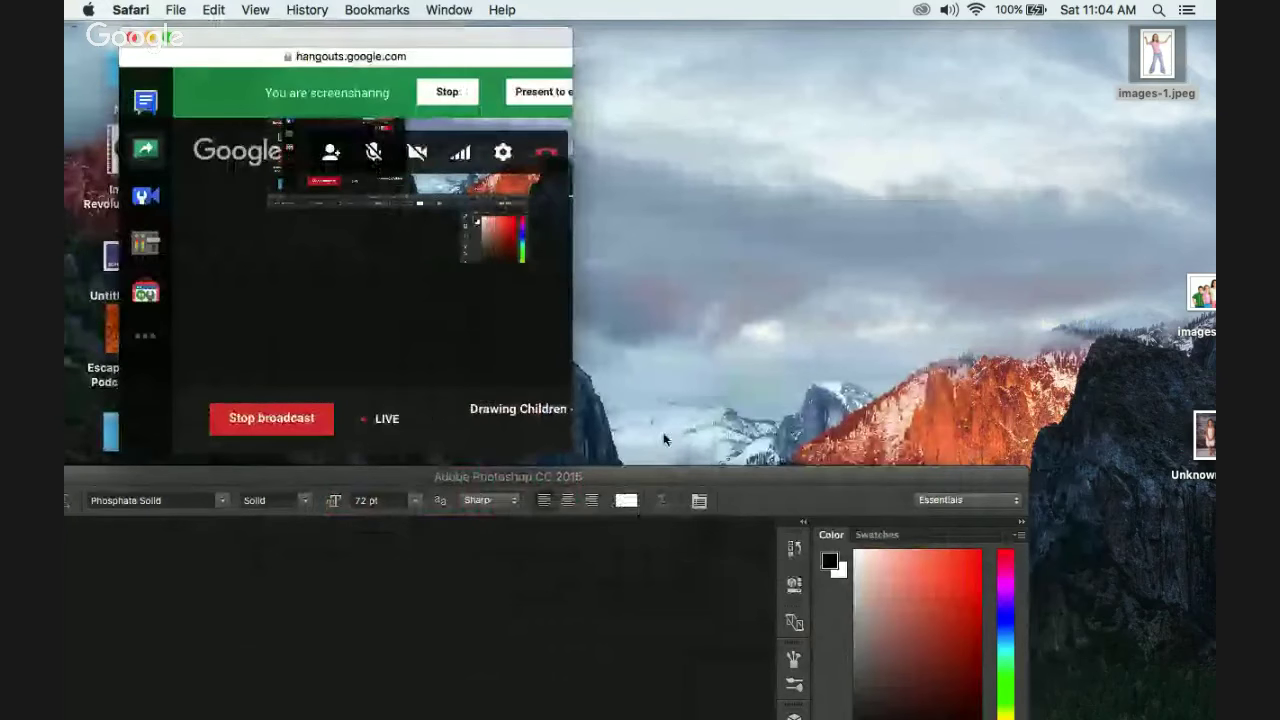
left_click(688, 468)
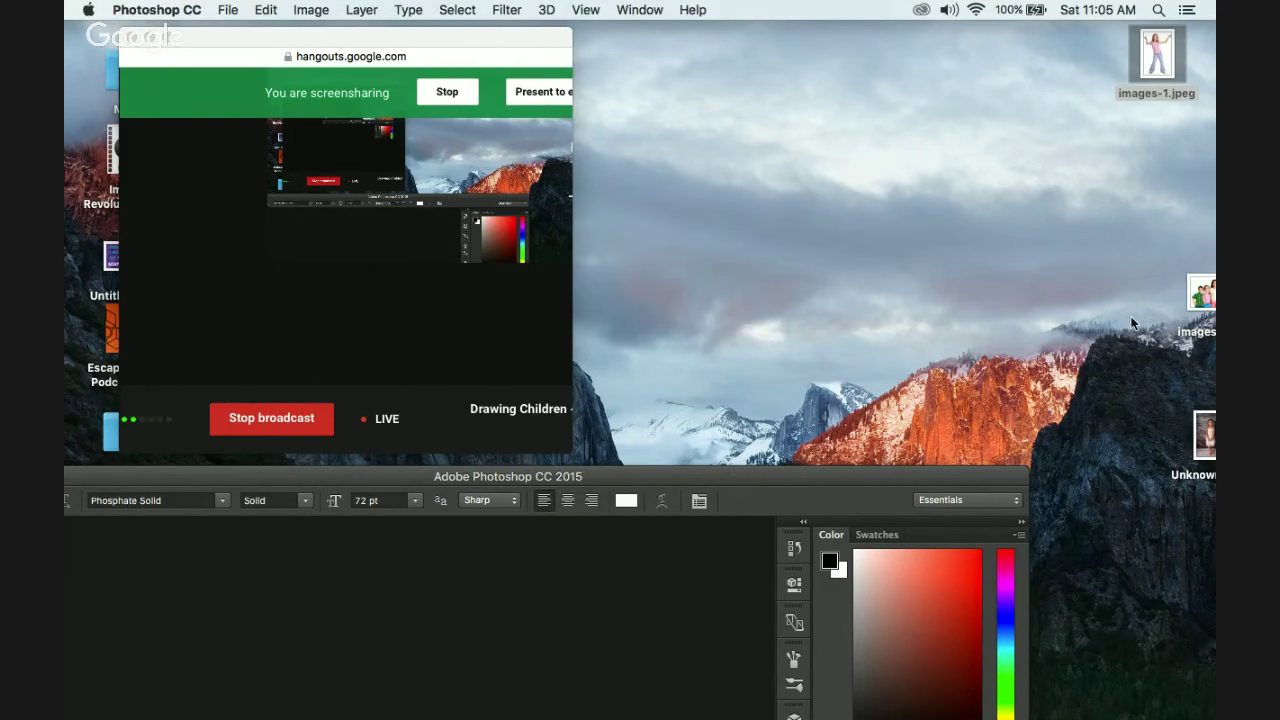
Line up images.jpeg and Unknown.jpeg on the desktop beneath images-1.jpeg.
left_click_drag(1200, 292, 1175, 152)
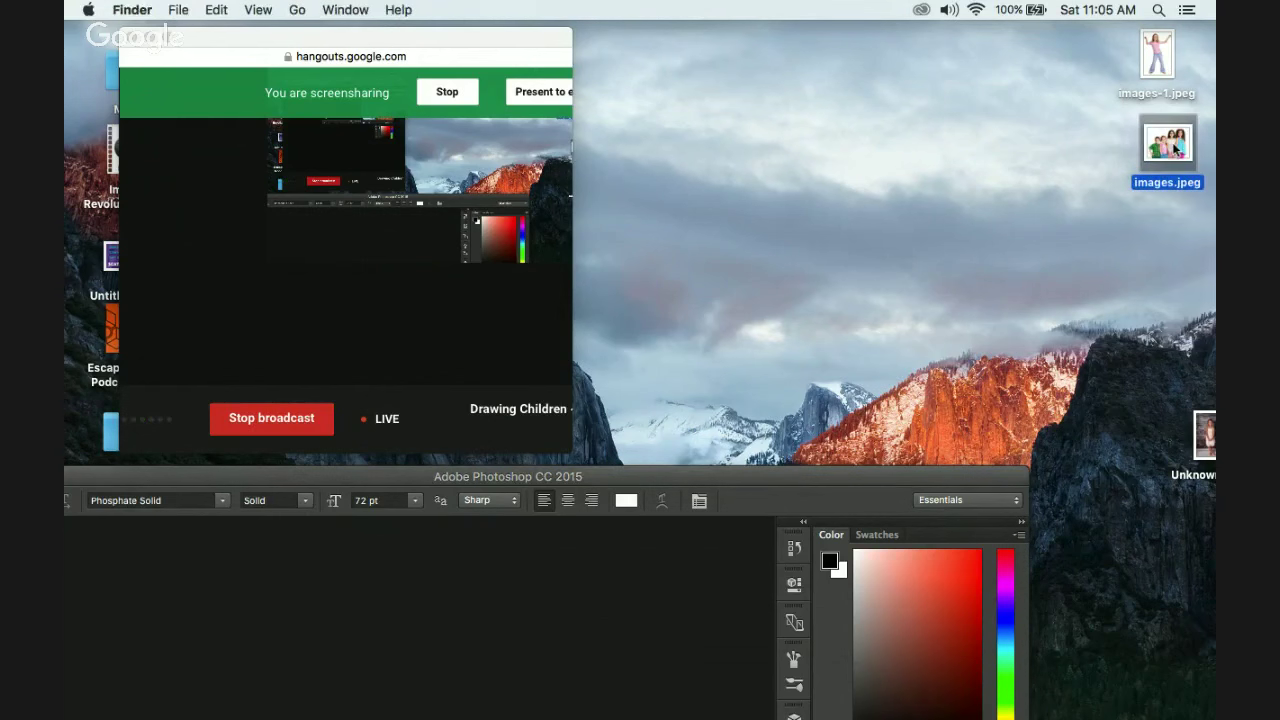
left_click(1201, 449)
left_click_drag(1201, 449, 1160, 268)
Minimize Photoshop and bring up the Google Images window in Safari, returning to the "Children" search results.
left_click(848, 472)
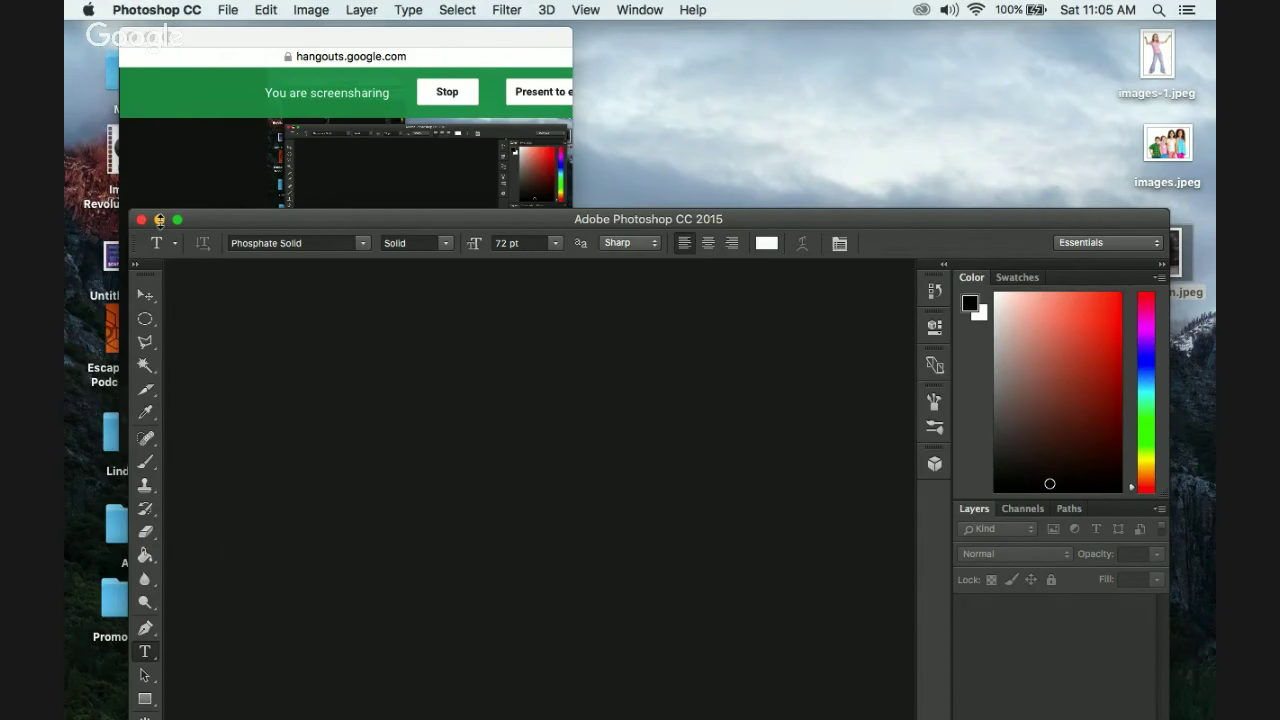
mouse_move(337, 712)
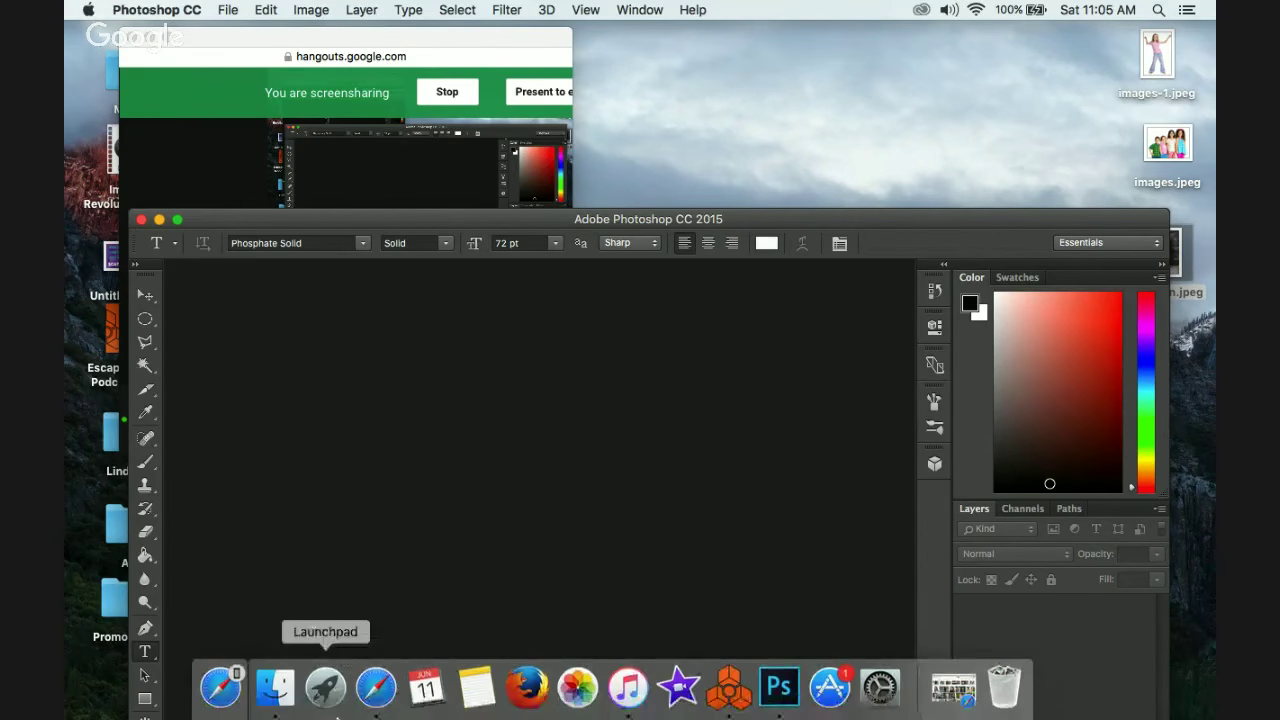
key("super+m")
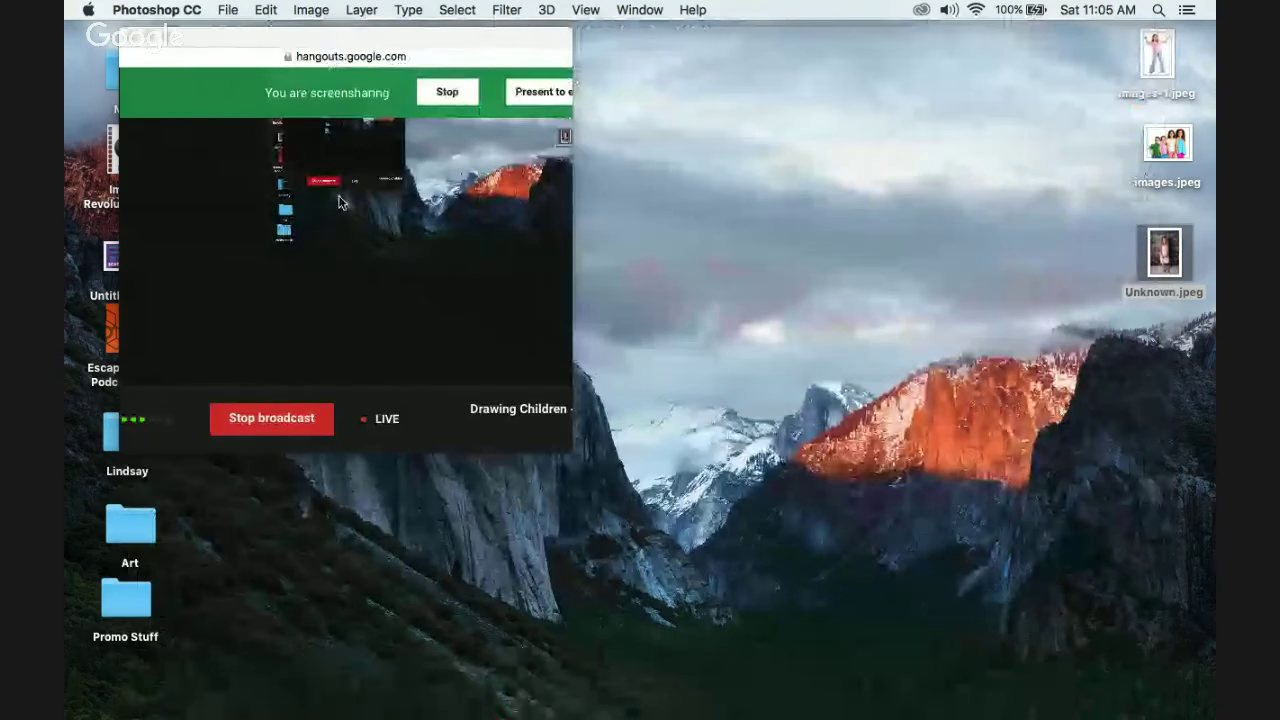
left_click(251, 45)
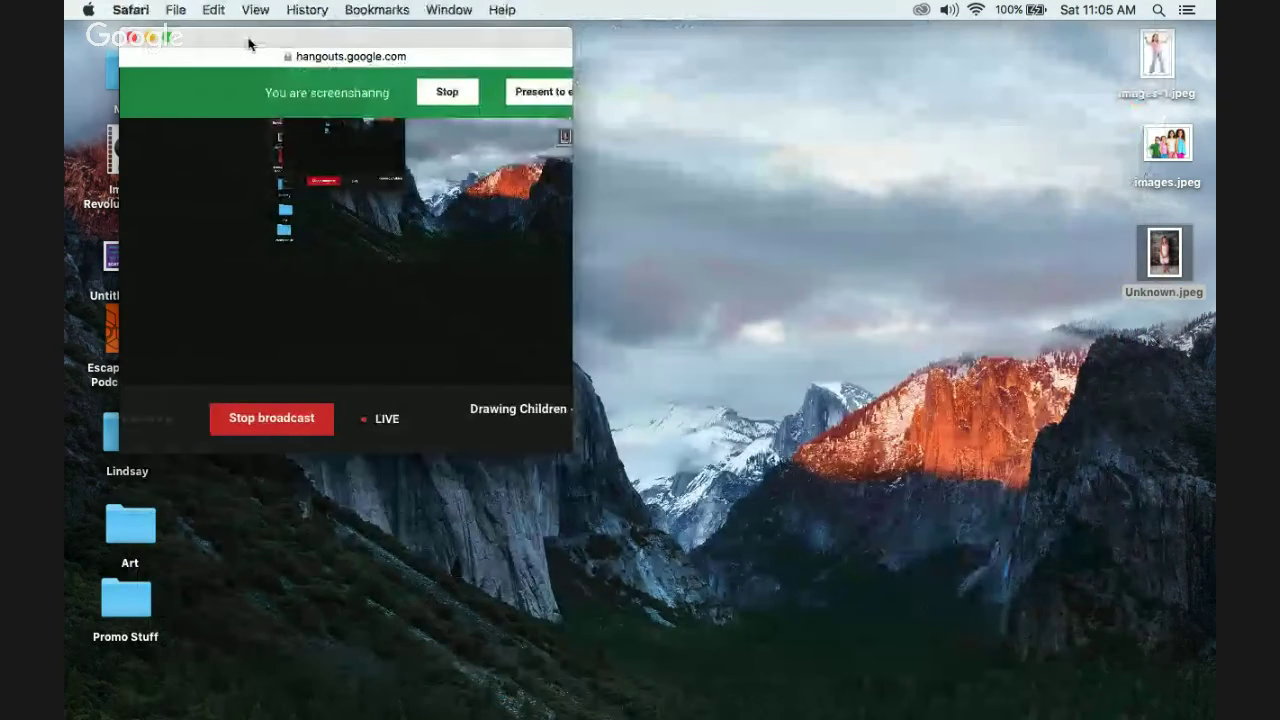
left_click_drag(251, 45, 210, 48)
mouse_move(805, 700)
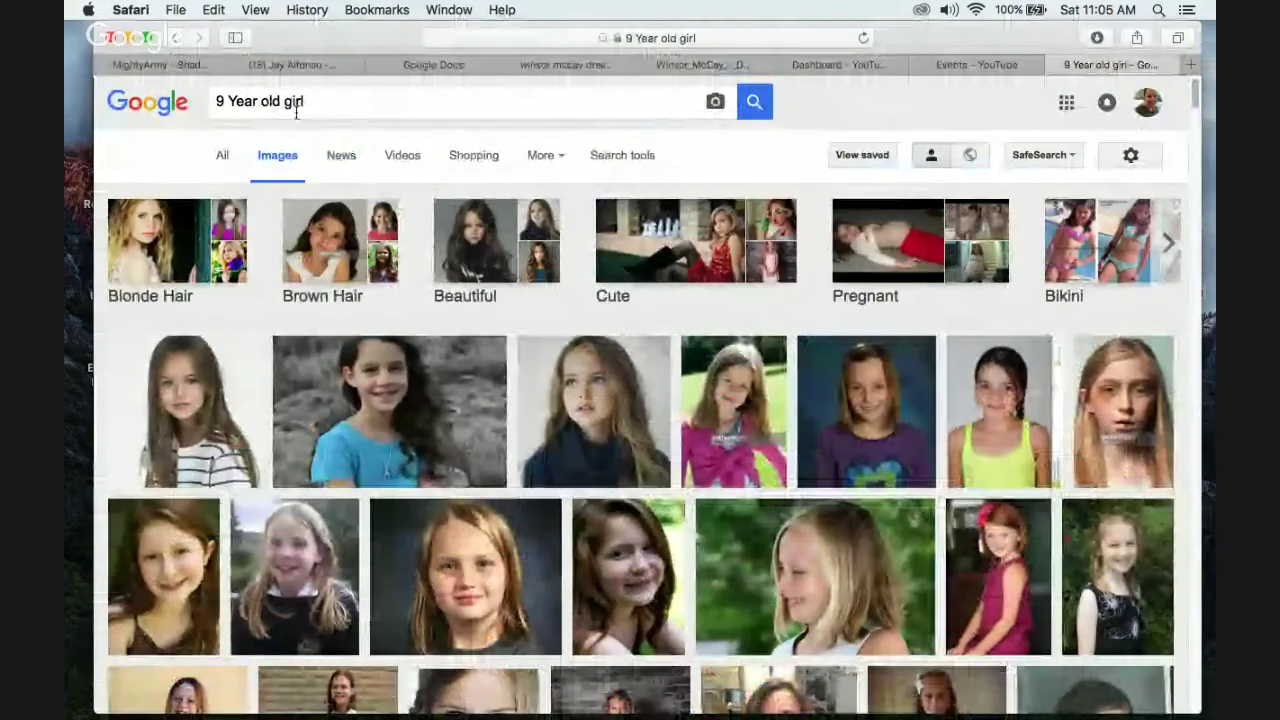
left_click(177, 40)
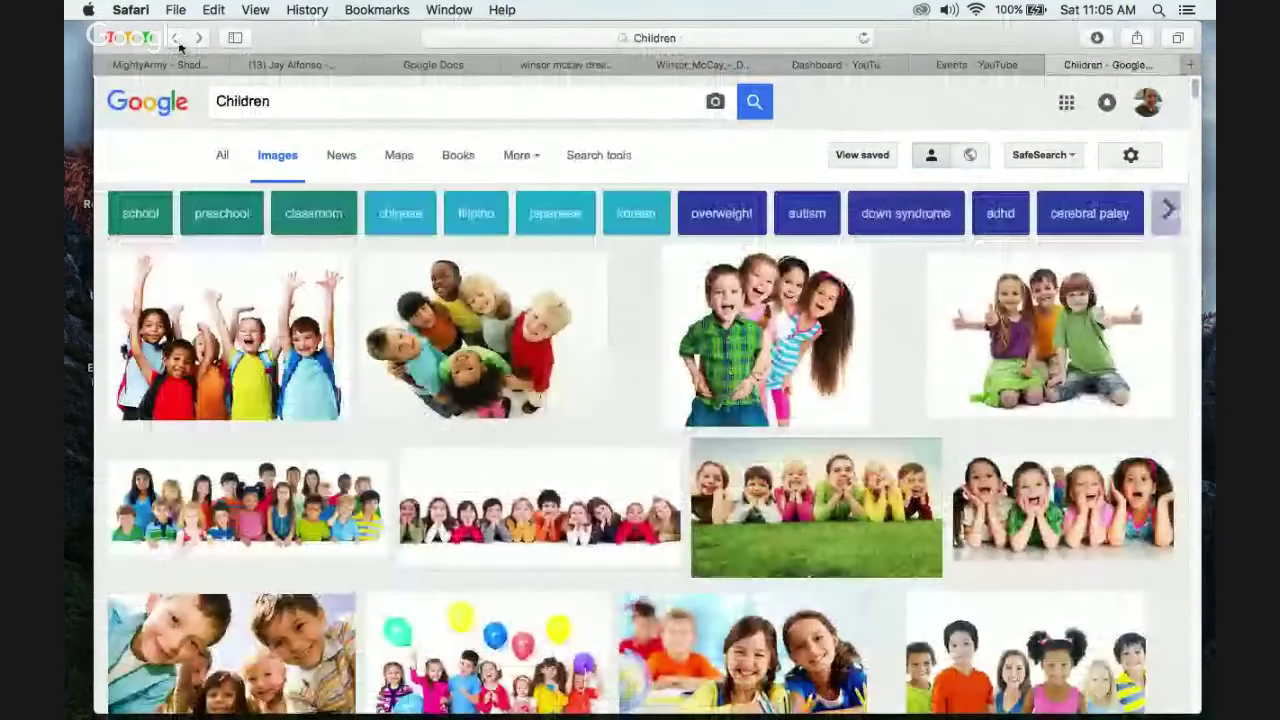
Find the picture of a long row of children with raised arms in the results and save it to the desktop.
scroll(963, 586, "down", 5)
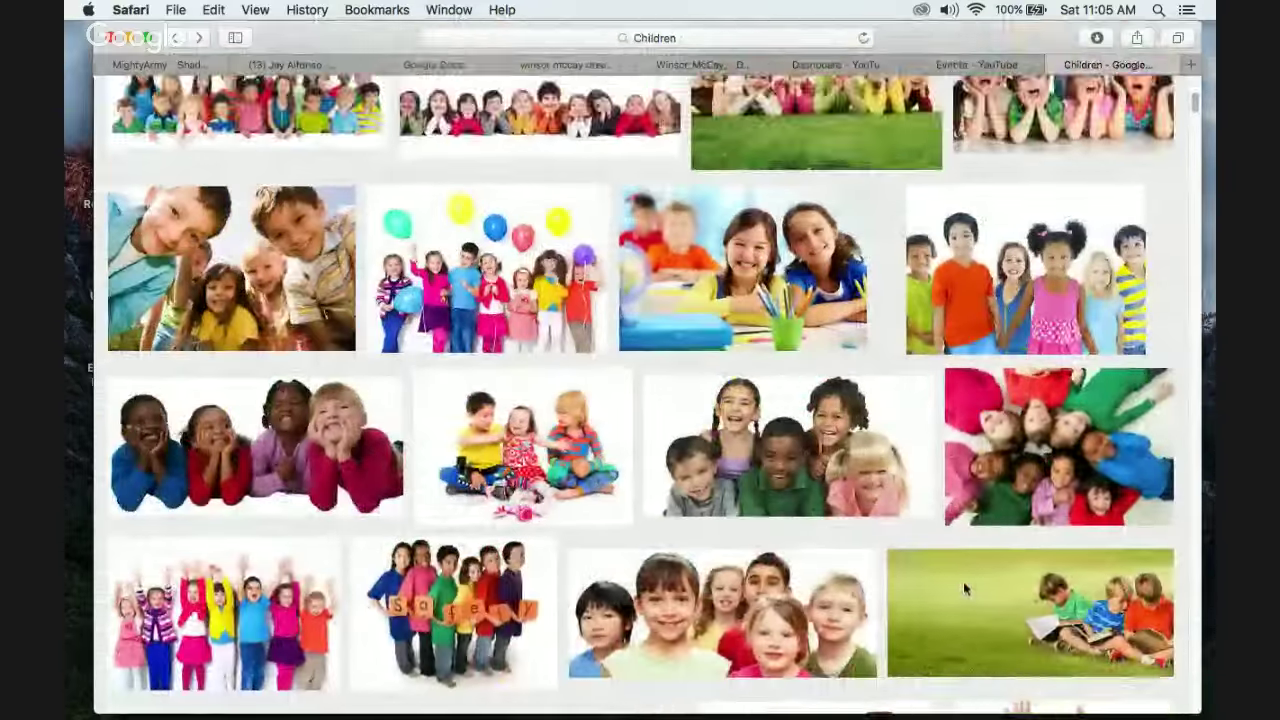
scroll(963, 584, "down", 3)
scroll(963, 584, "down", 4)
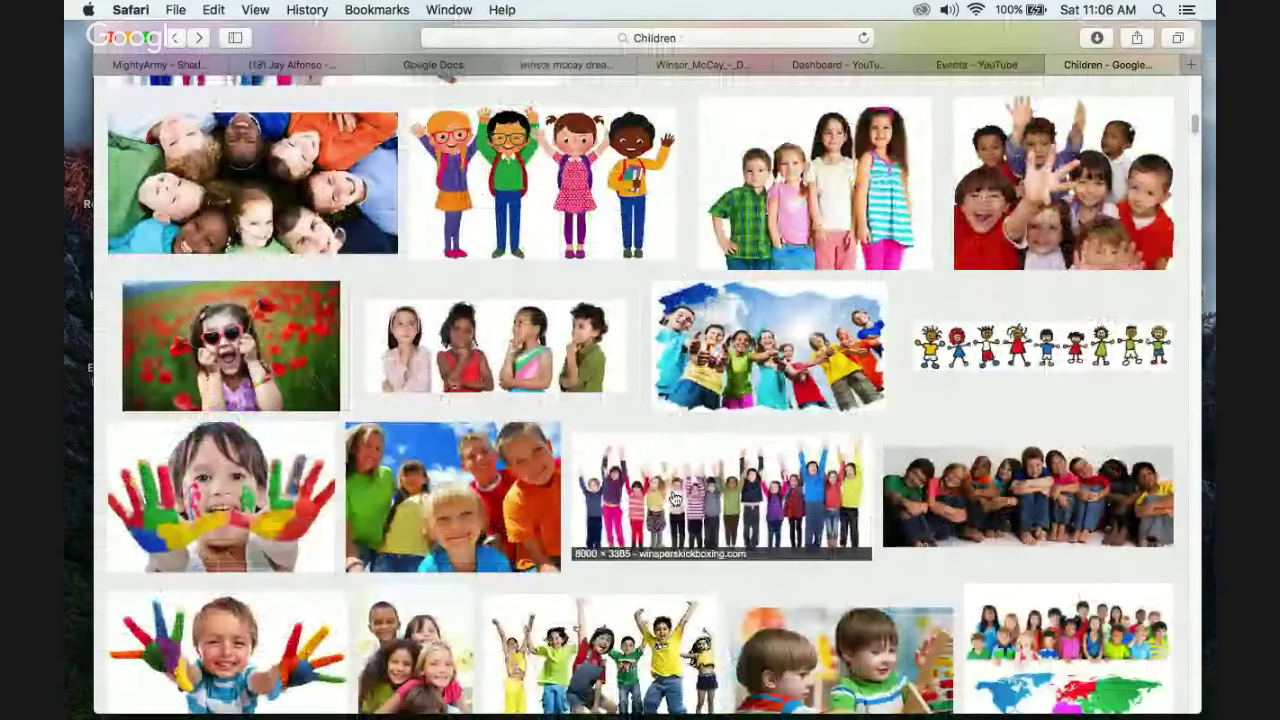
left_click_drag(674, 498, 1212, 290)
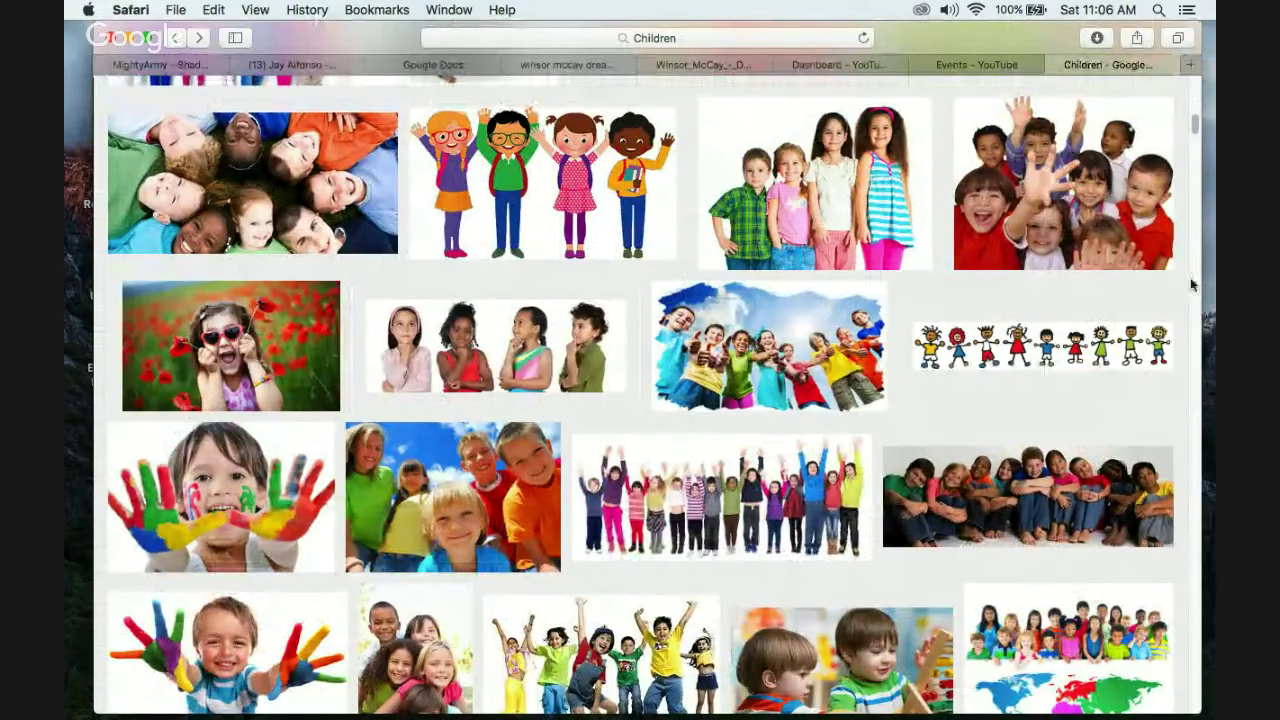
Look through the "Children" image results for further reference photos of children of different ages and poses.
scroll(950, 362, "down", 5)
scroll(950, 362, "down", 5)
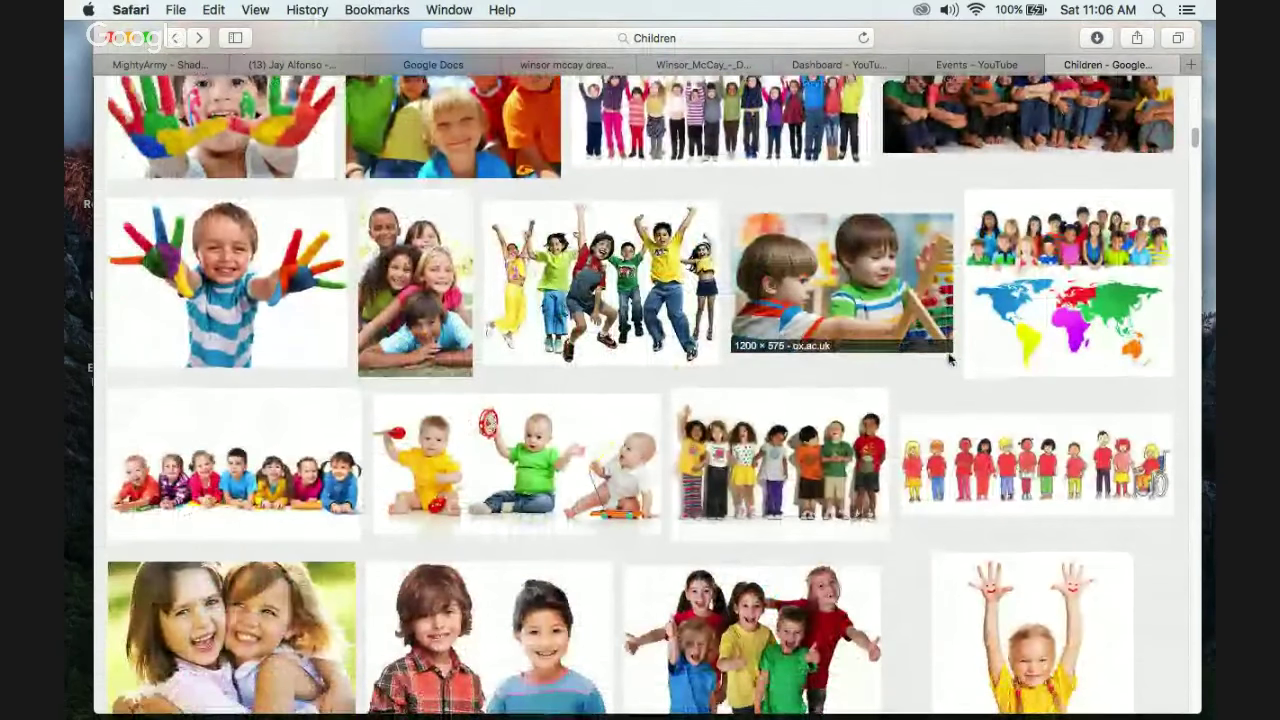
scroll(778, 494, "down", 5)
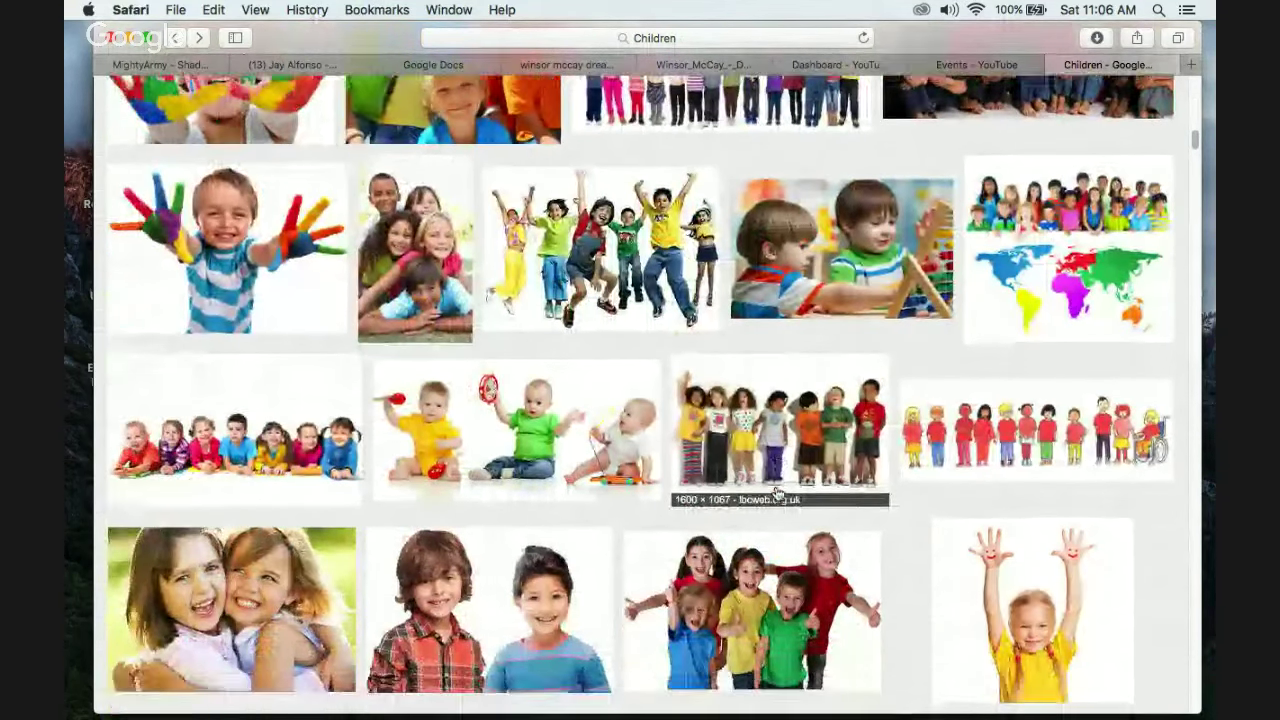
scroll(778, 494, "down", 9)
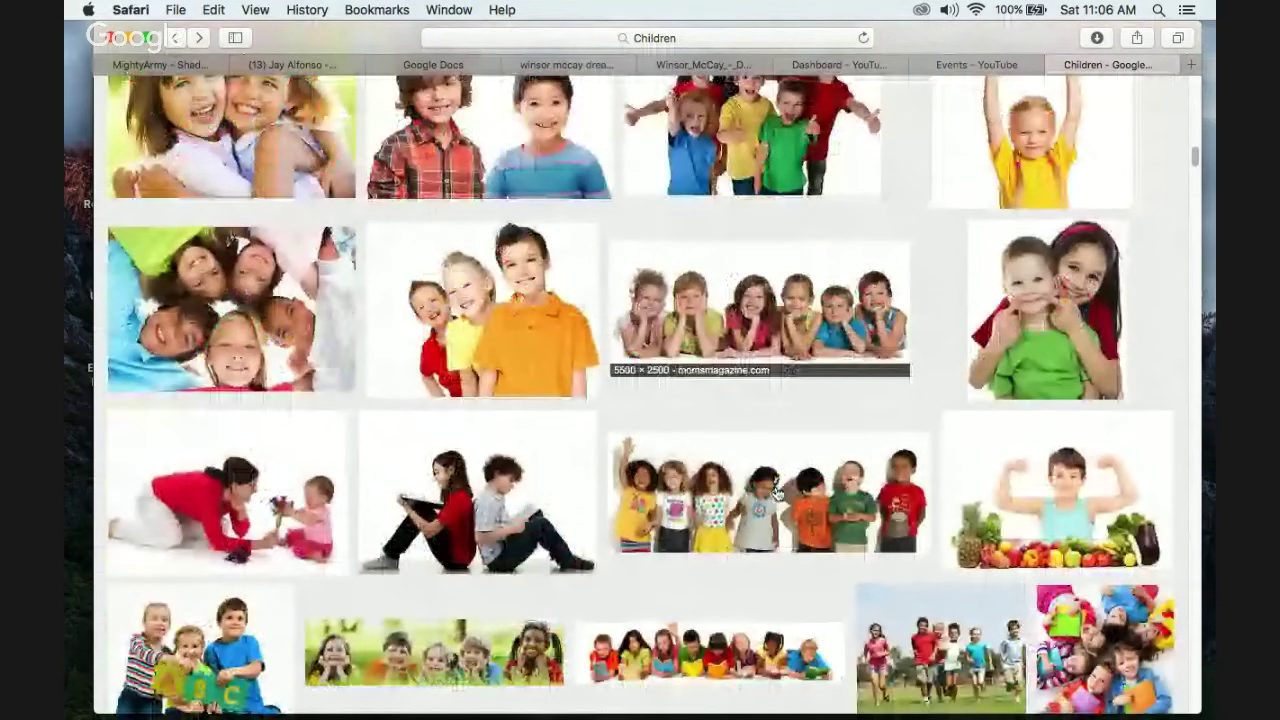
scroll(778, 490, "down", 4)
scroll(778, 492, "down", 1)
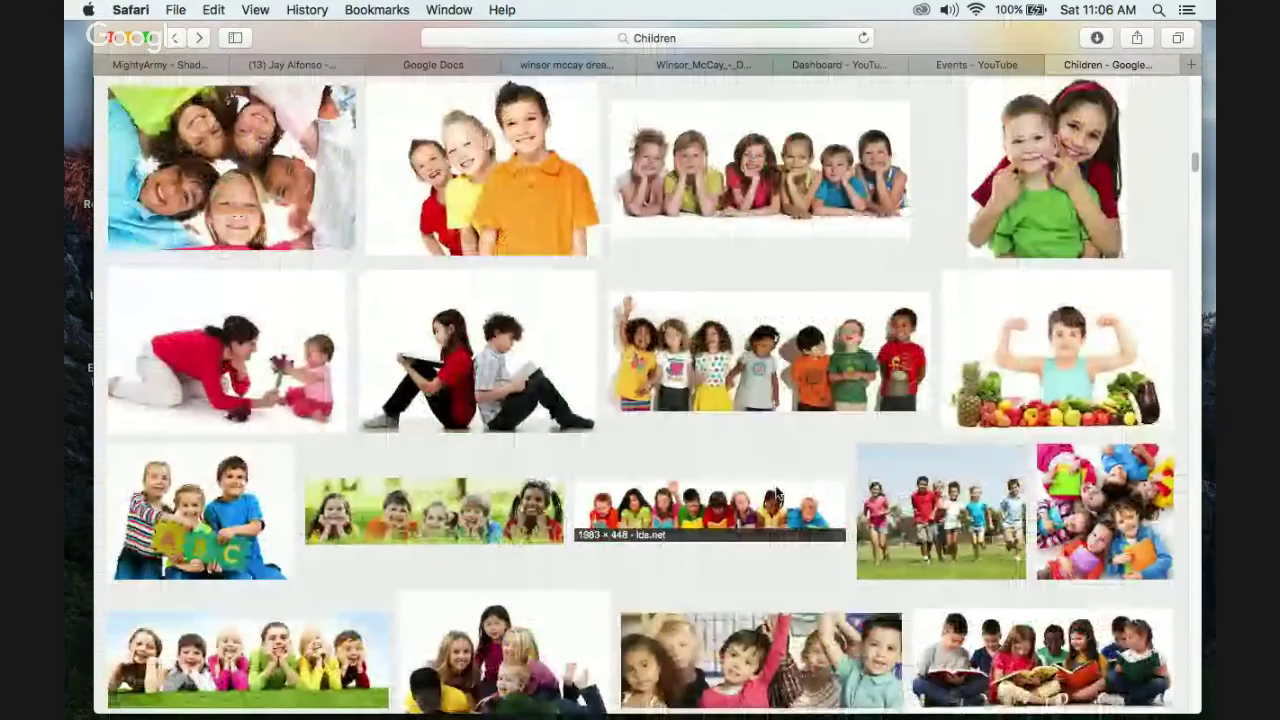
scroll(778, 494, "down", 8)
scroll(776, 492, "down", 12)
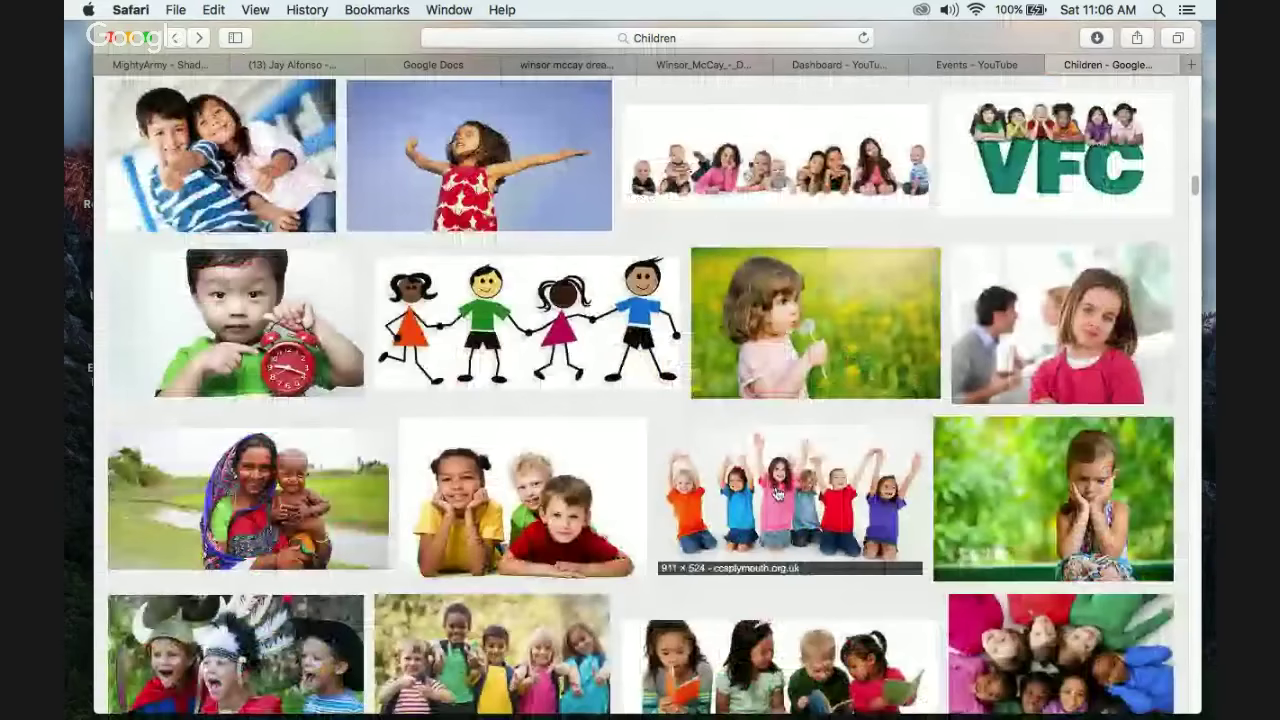
scroll(776, 492, "down", 5)
scroll(778, 492, "down", 3)
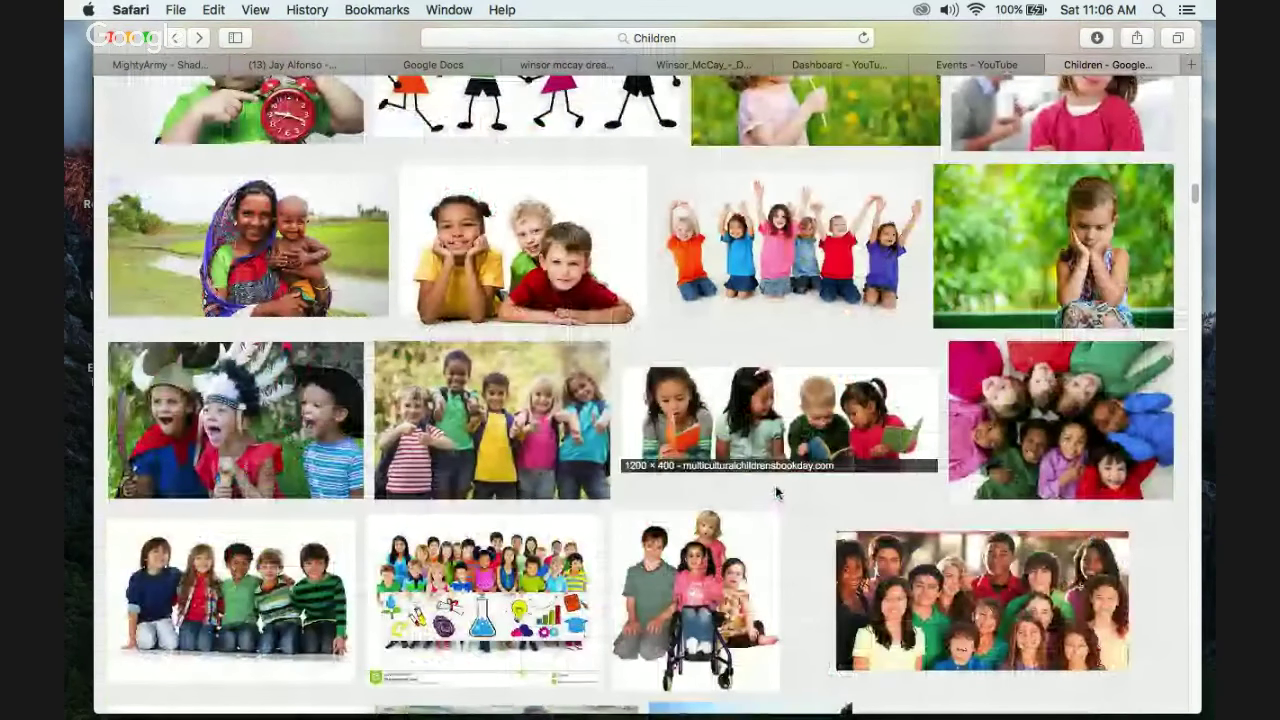
scroll(776, 492, "down", 2)
scroll(776, 492, "down", 2)
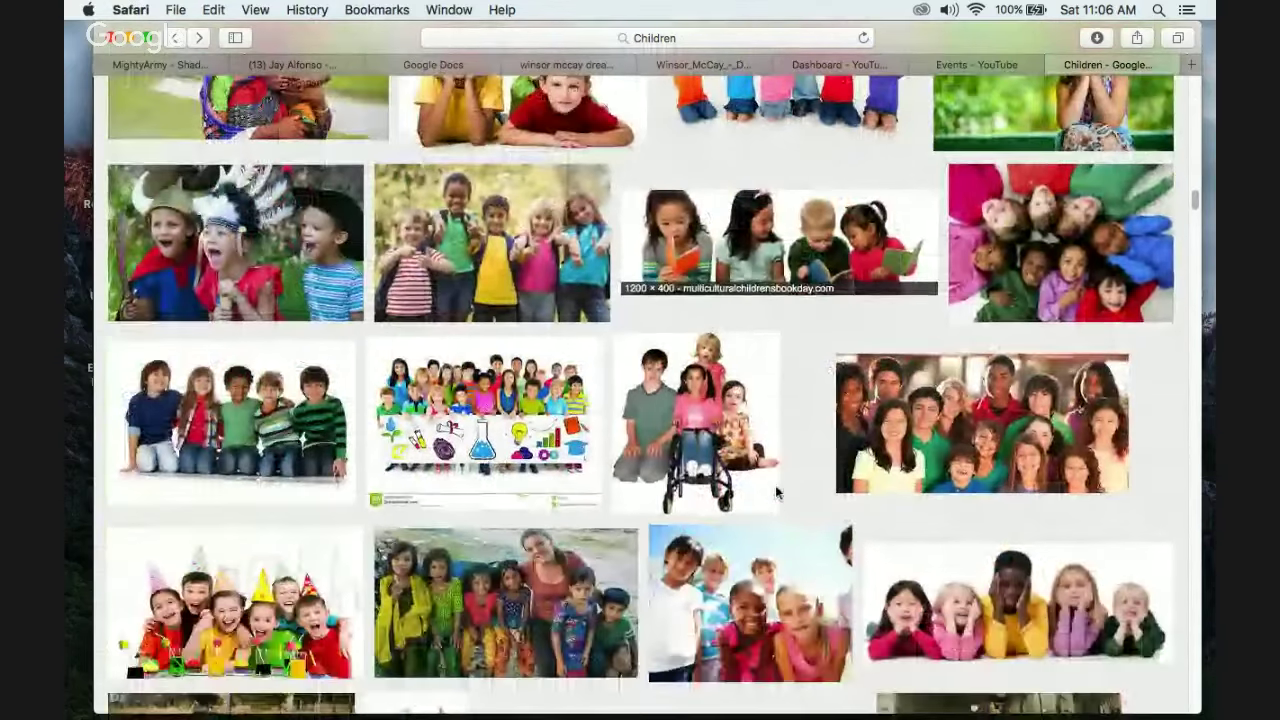
scroll(777, 492, "down", 5)
scroll(777, 492, "down", 1)
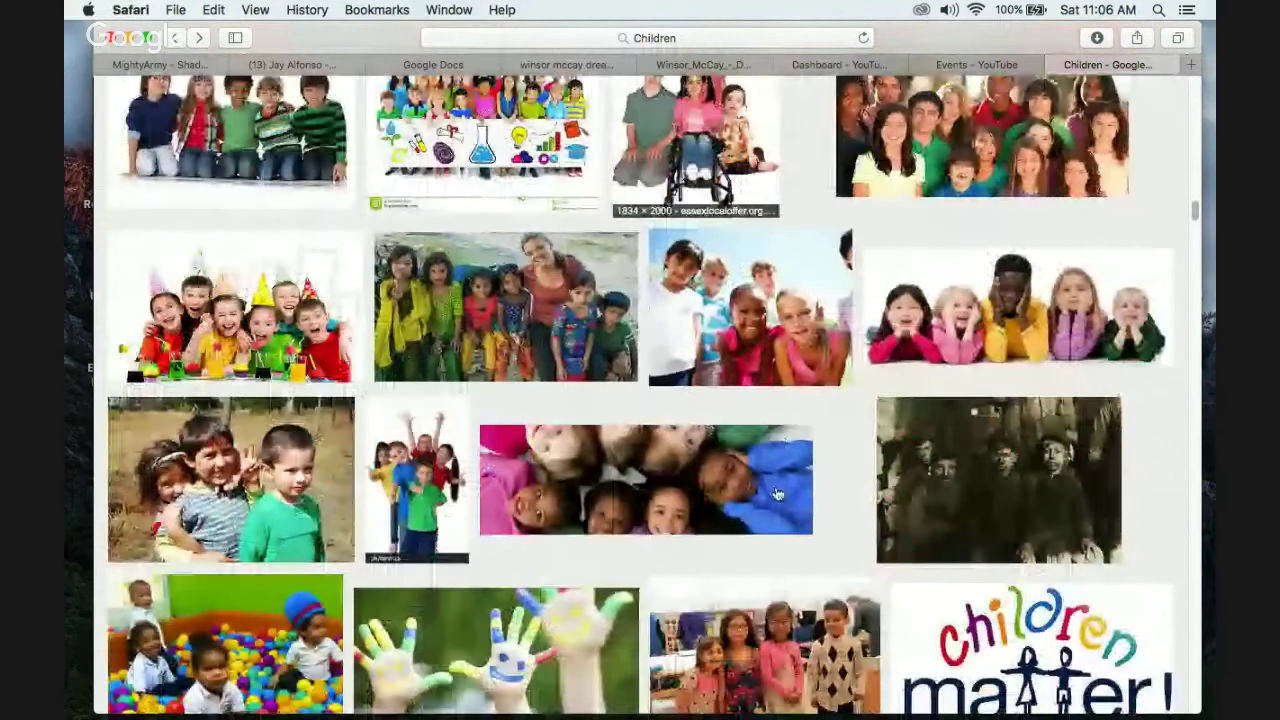
scroll(776, 492, "down", 20)
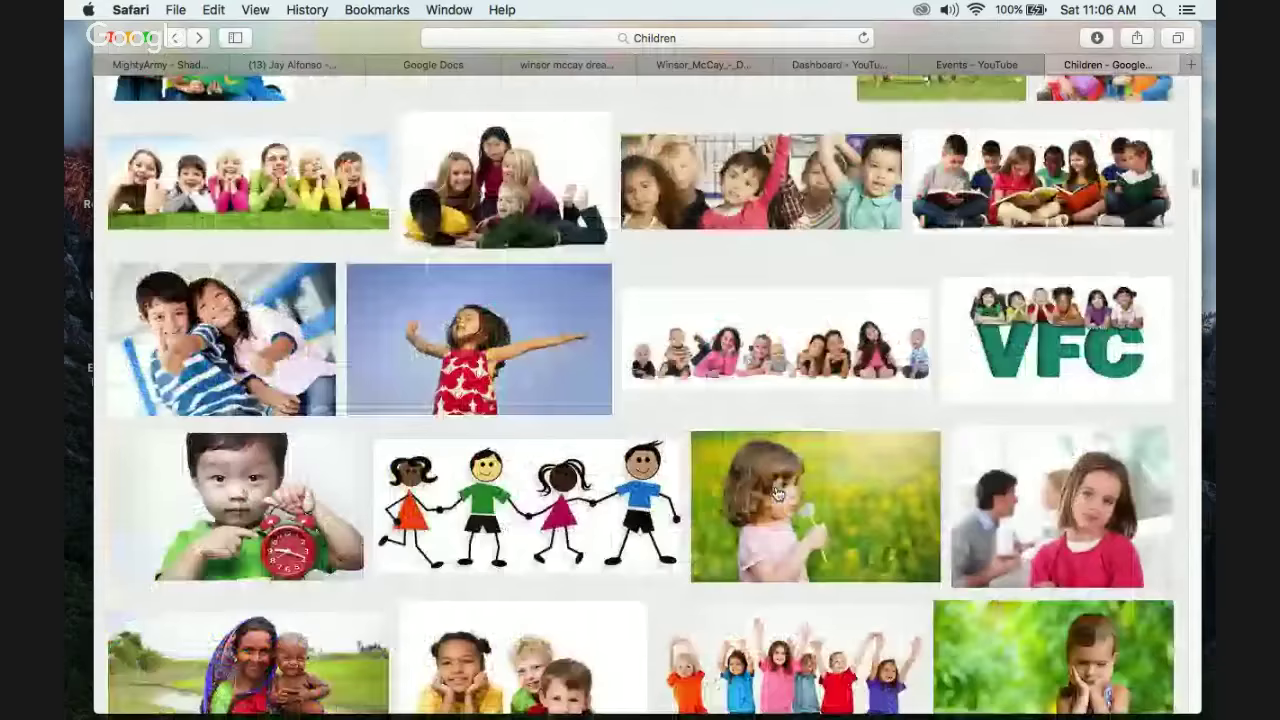
scroll(777, 492, "up", 1)
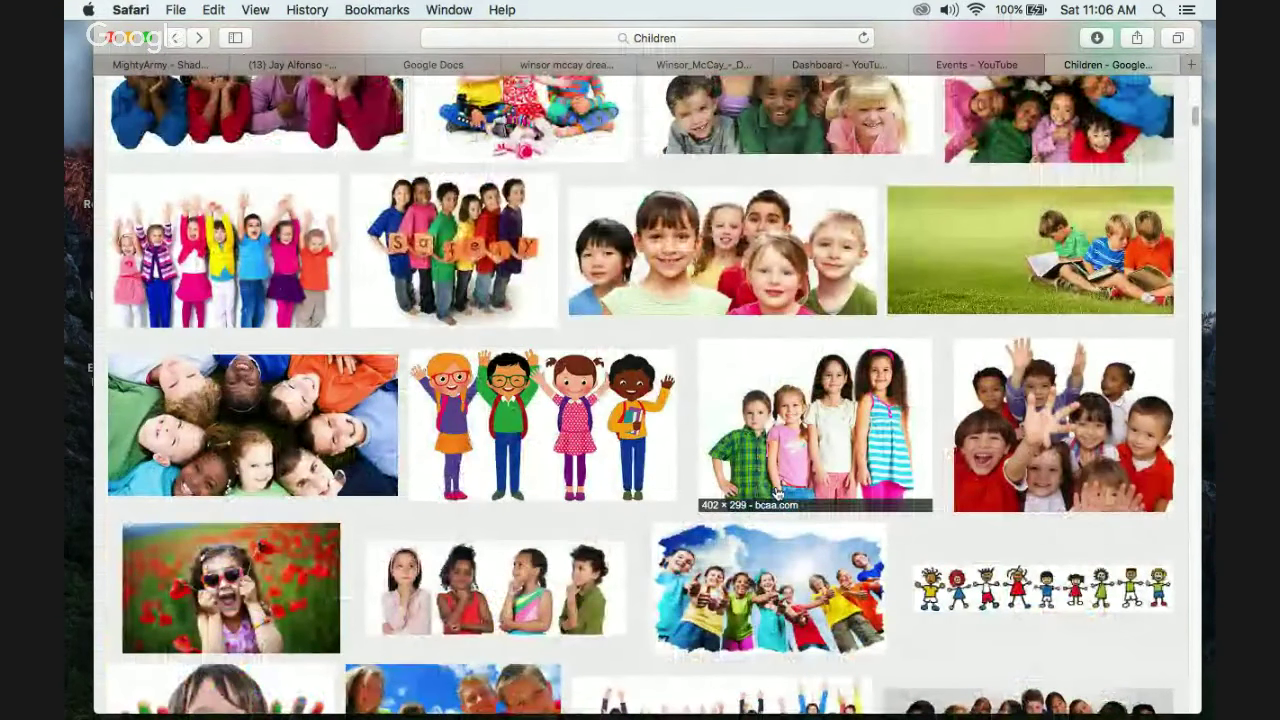
scroll(776, 490, "up", 3)
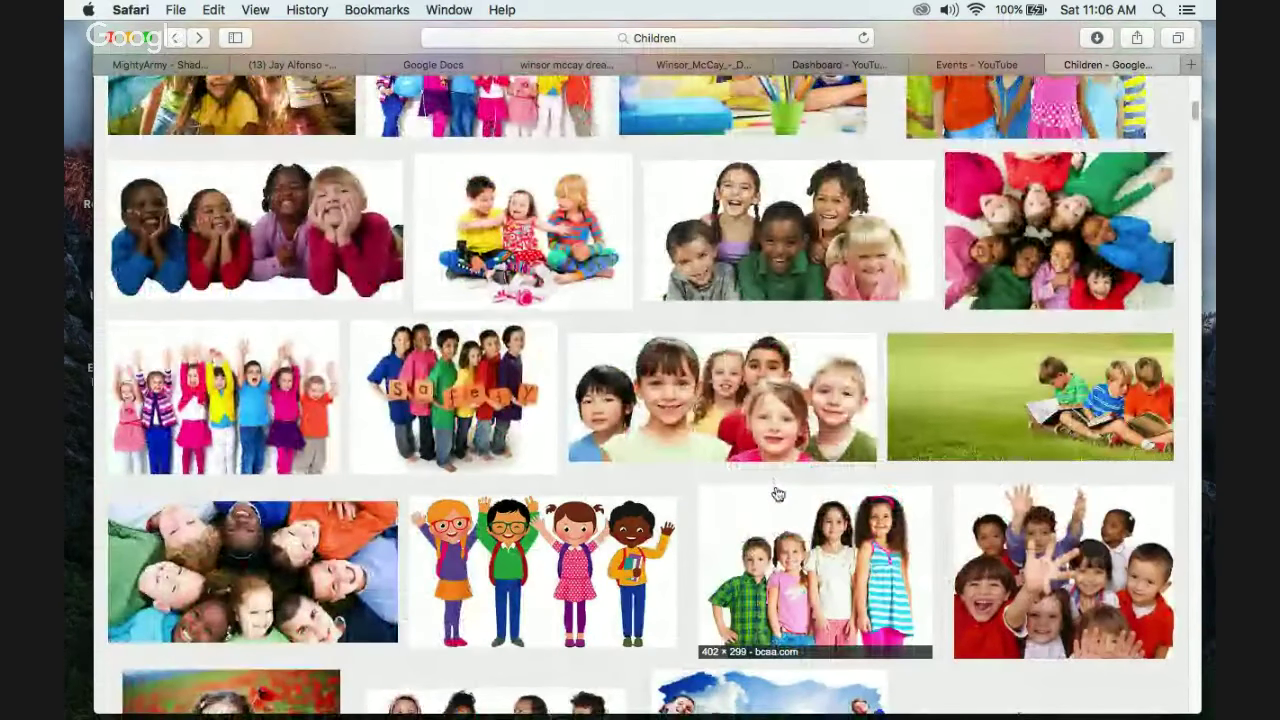
scroll(776, 492, "up", 4)
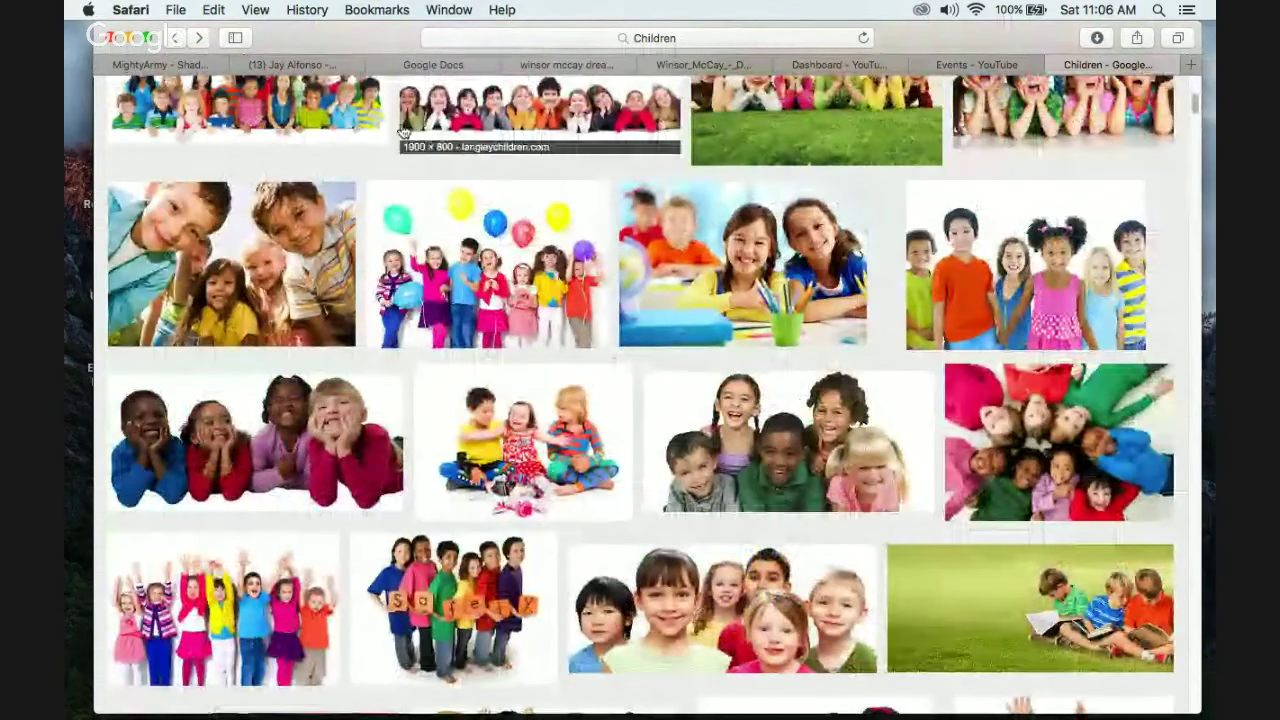
Minimize the image search window and switch back to Photoshop, placing its window so the desktop images stay accessible.
left_click(122, 38)
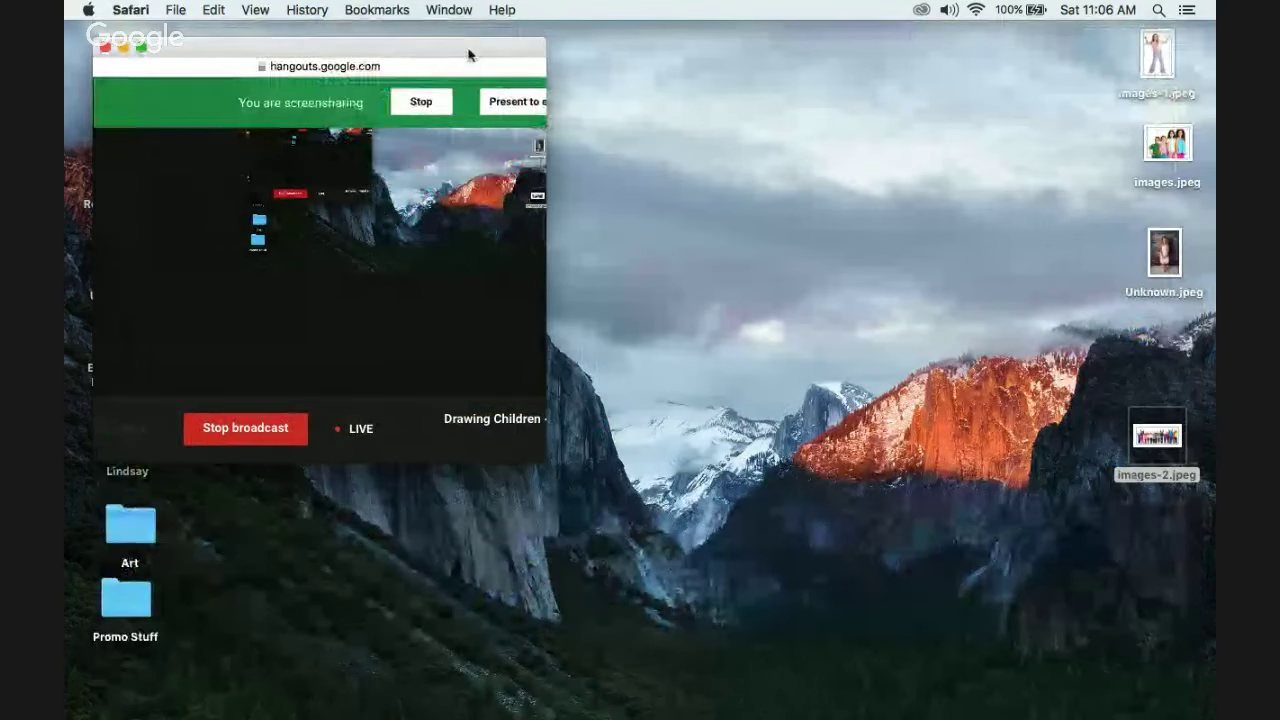
mouse_move(552, 690)
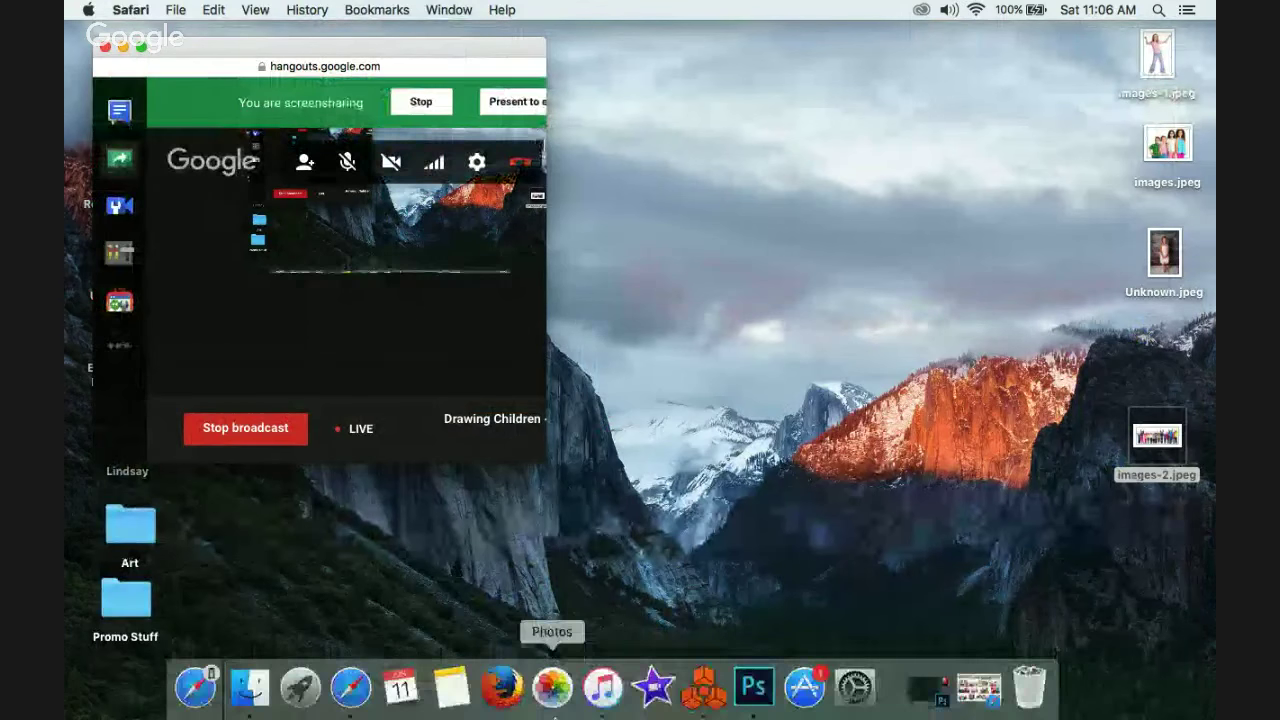
left_click(750, 700)
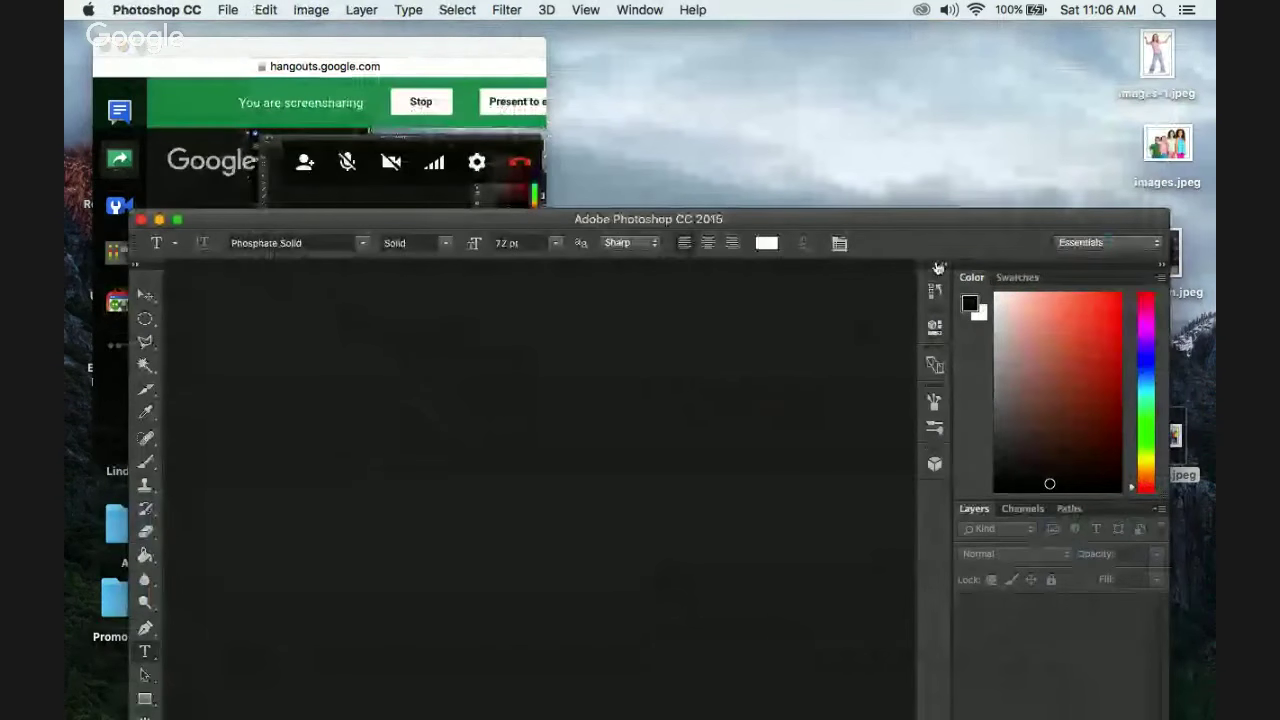
left_click_drag(986, 222, 934, 95)
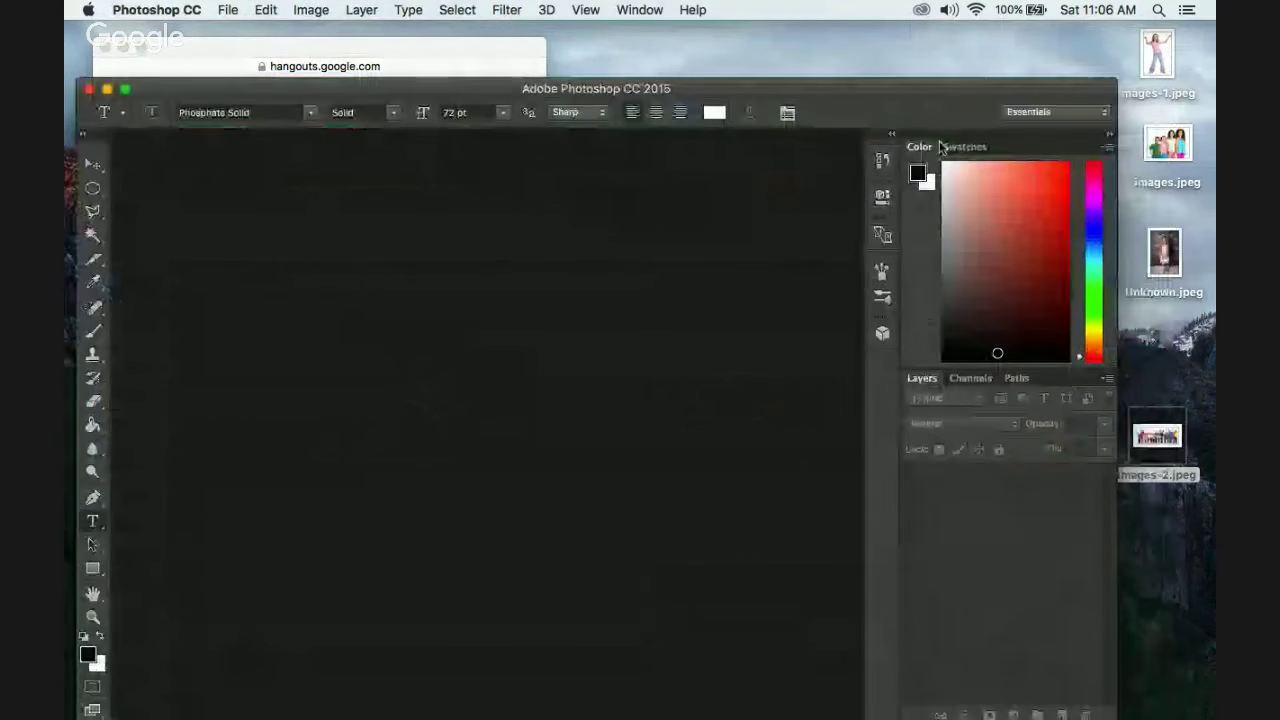
Open images-2.jpeg from the desktop as its own document, assigning Apple RGB and converting to working RGB, and close it again.
left_click_drag(1160, 440, 481, 480)
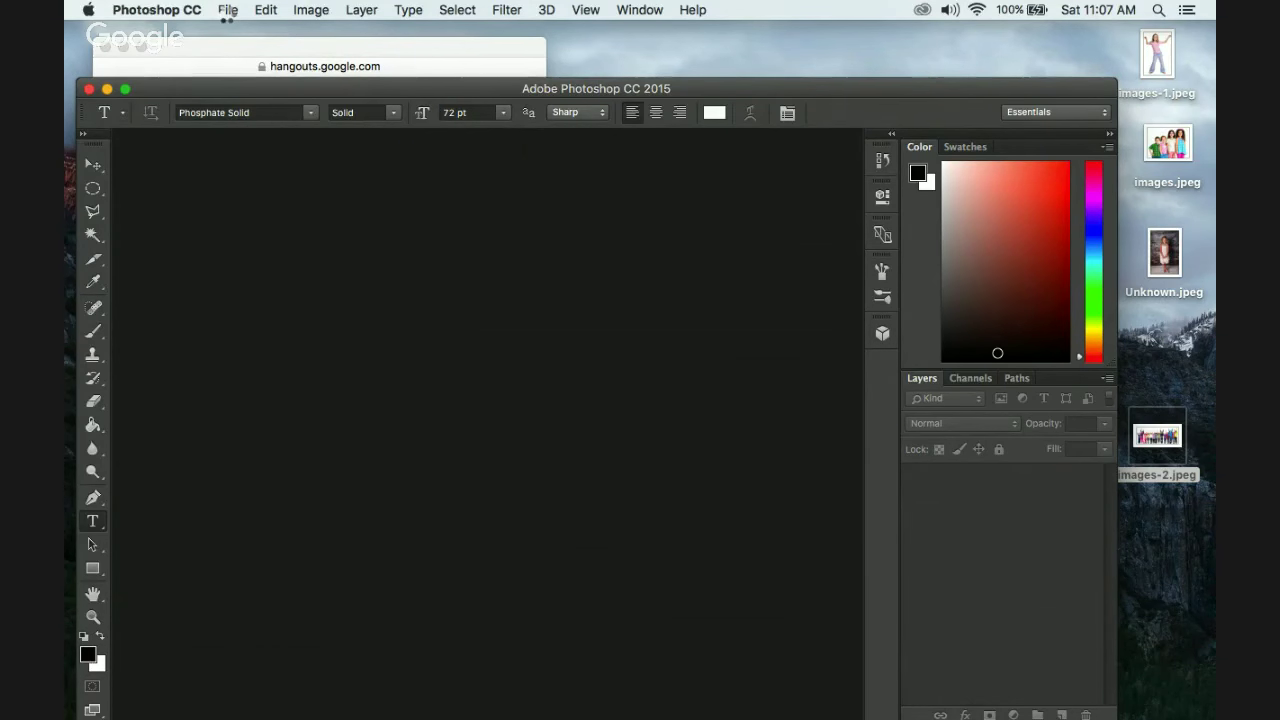
left_click(227, 12)
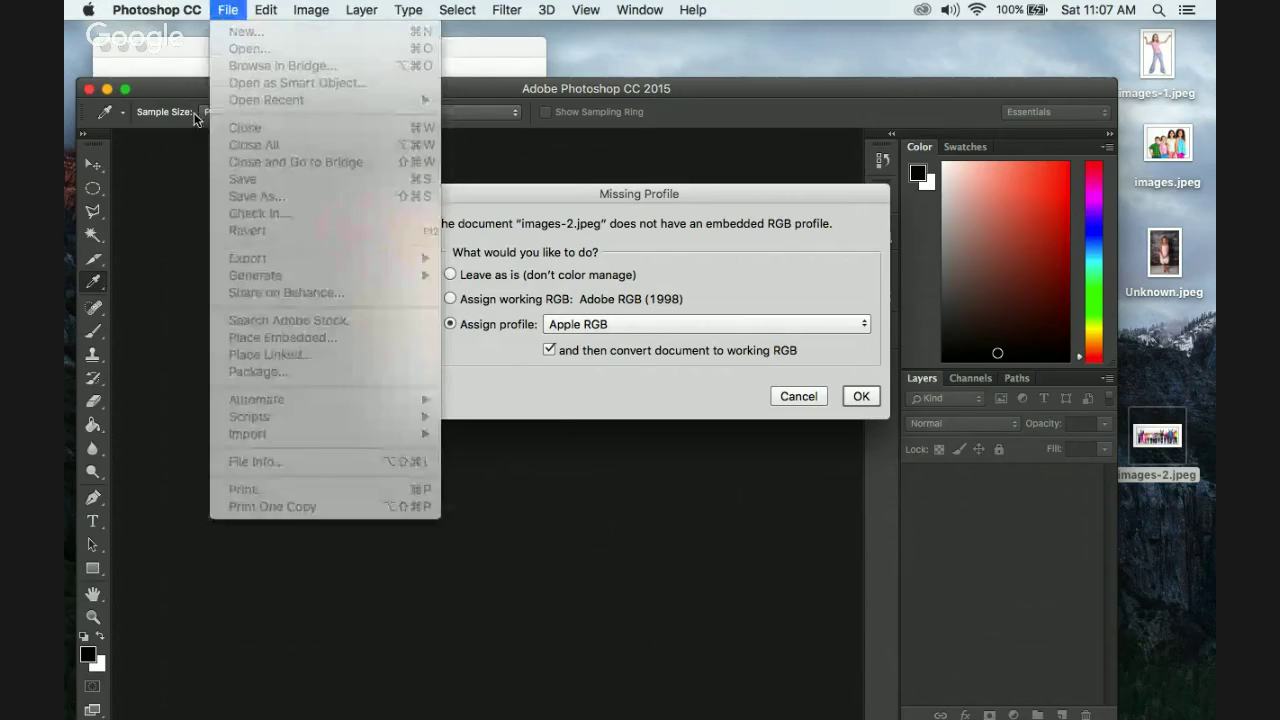
mouse_move(585, 10)
left_click(857, 362)
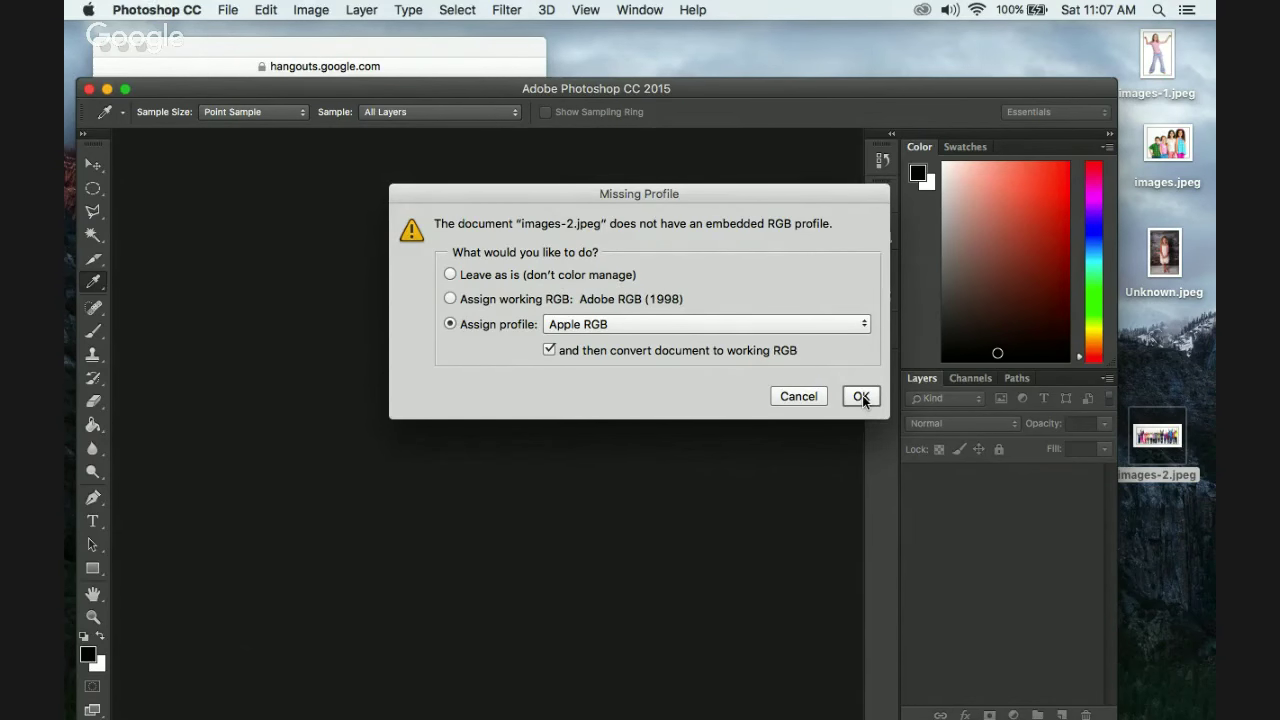
left_click(862, 395)
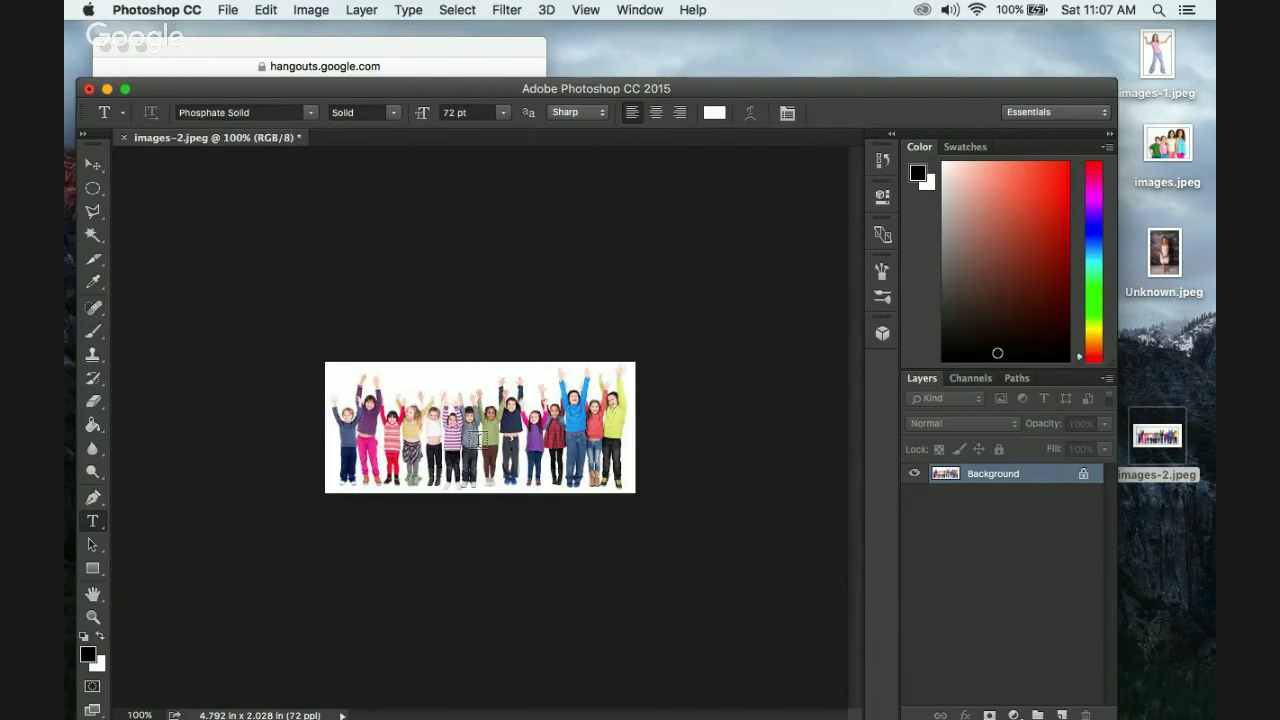
left_click(127, 140)
Create a new 11 x 11 inch, 300 ppi, 16-bit RGB document with a white background and move the Photoshop window up.
left_click(228, 11)
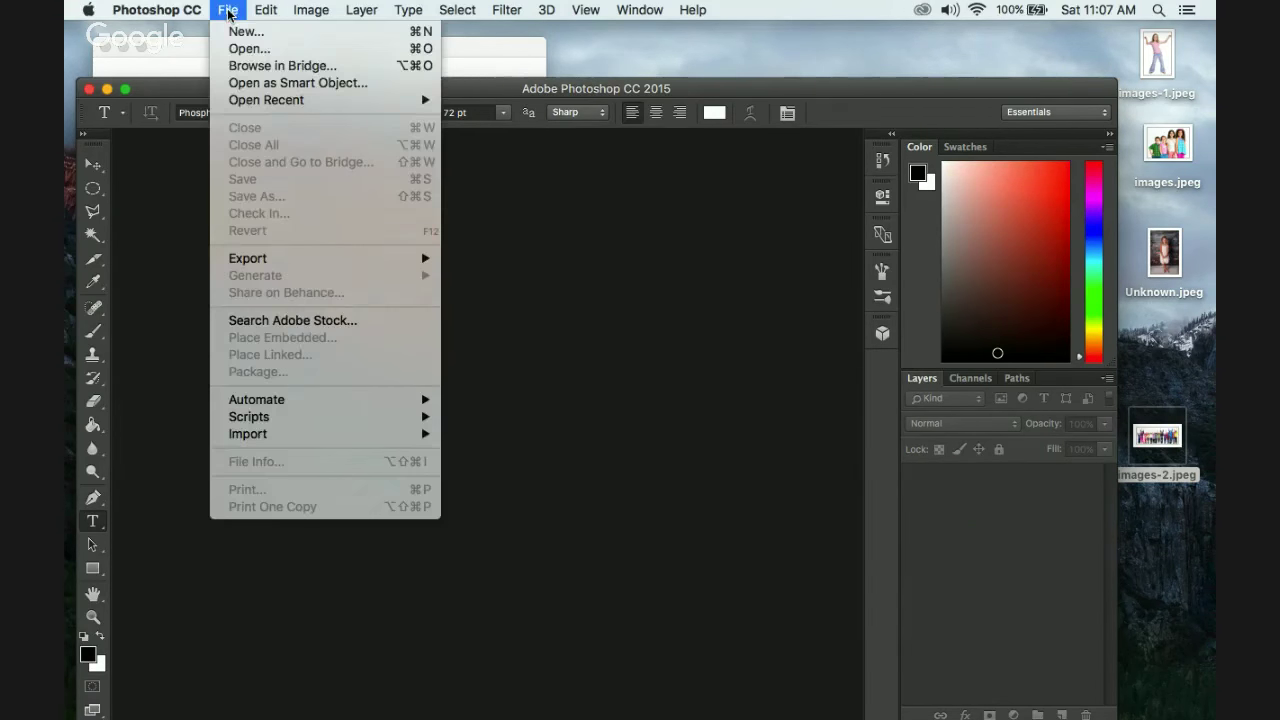
left_click(263, 38)
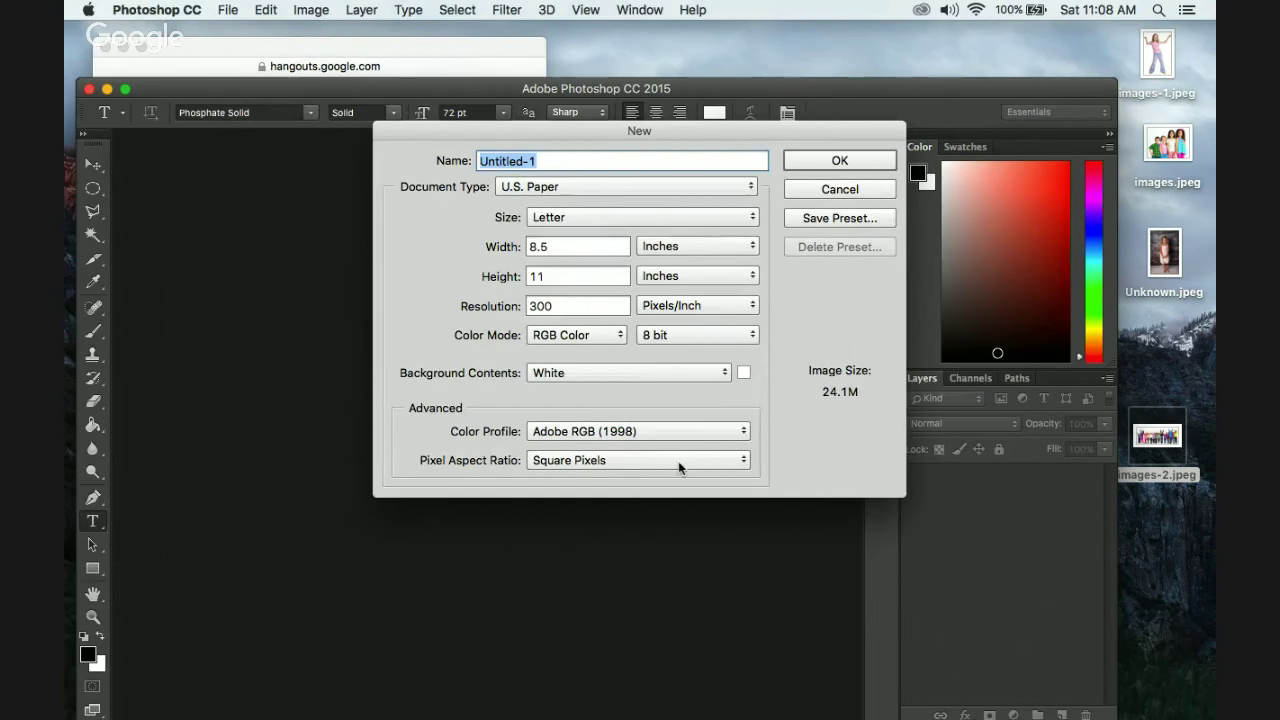
left_click(582, 245)
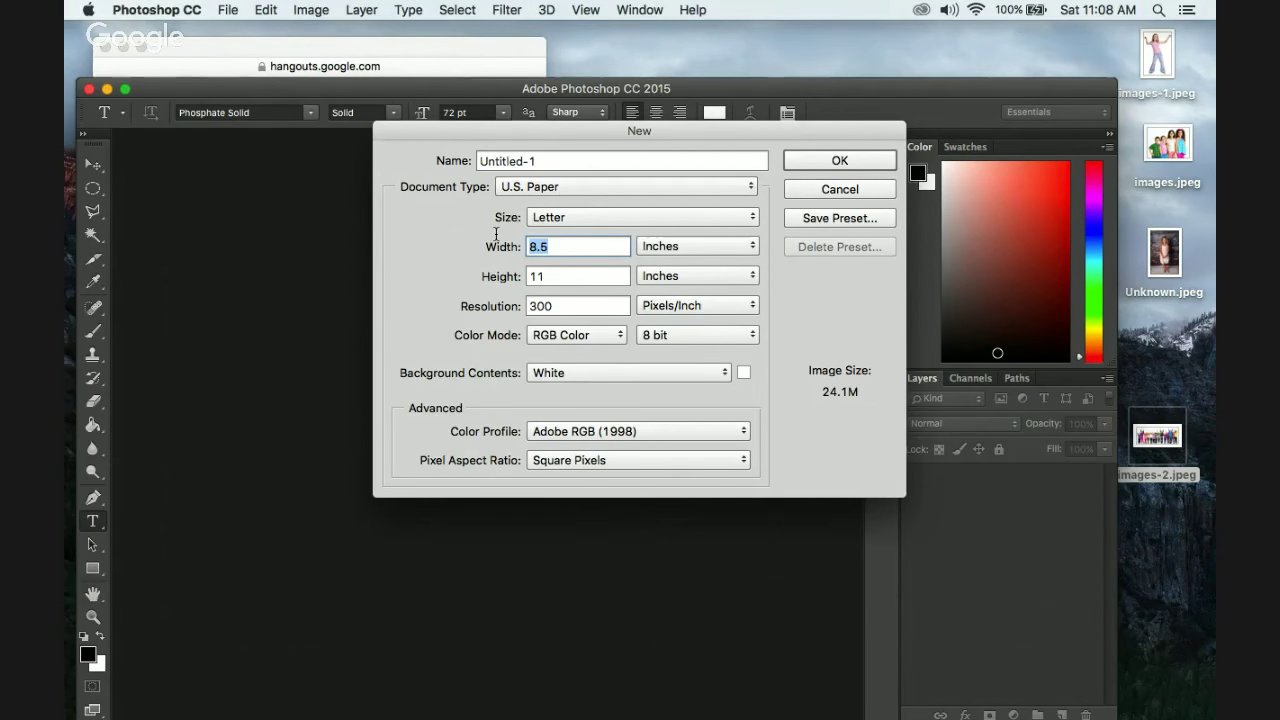
type("11")
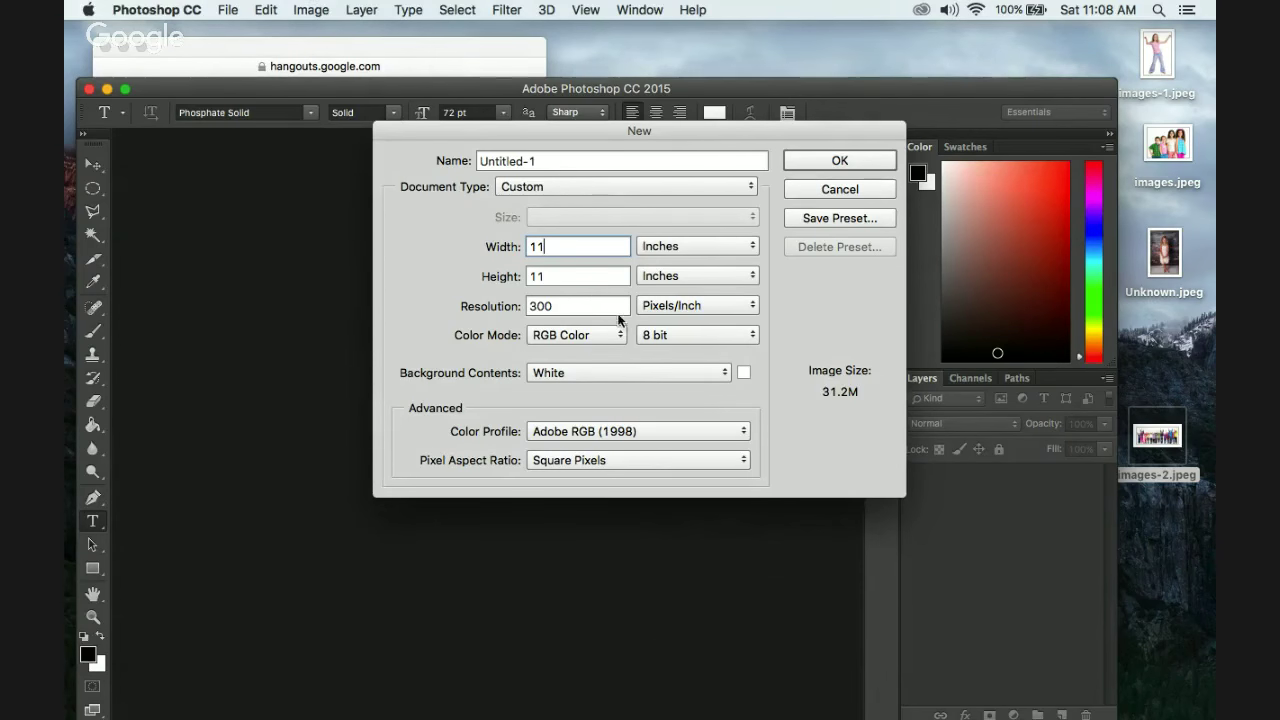
key("Tab")
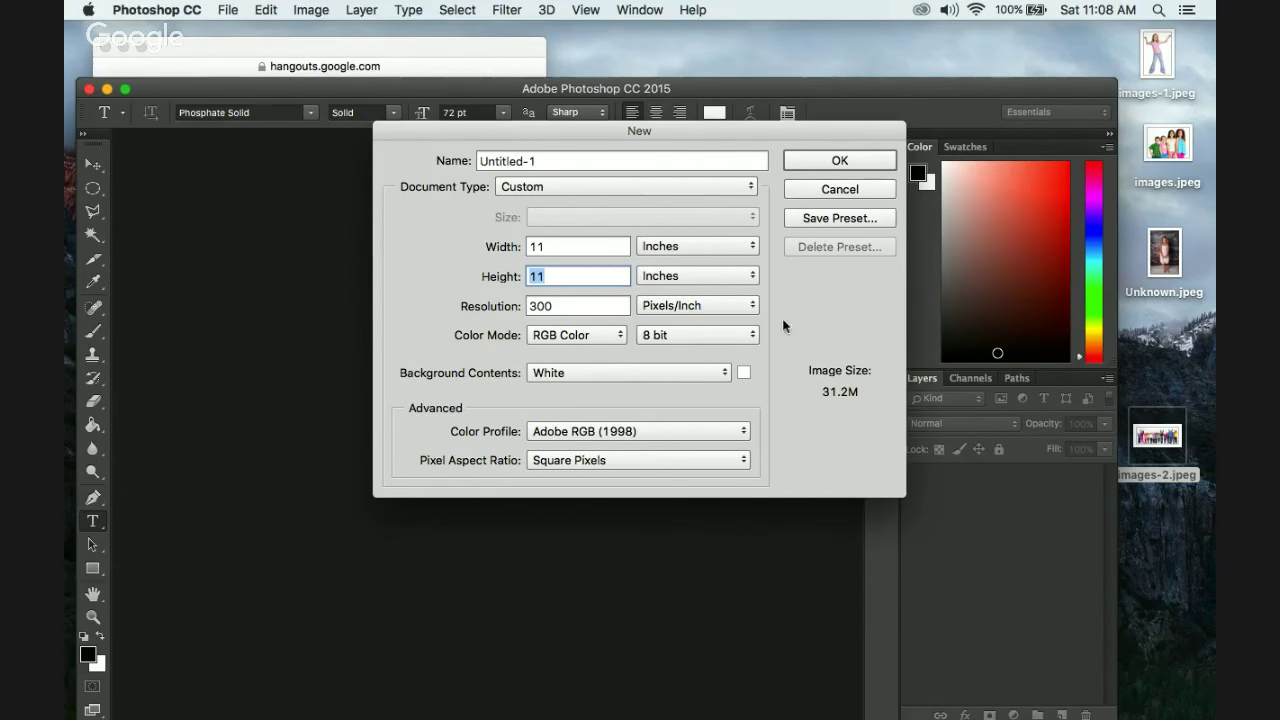
left_click(753, 340)
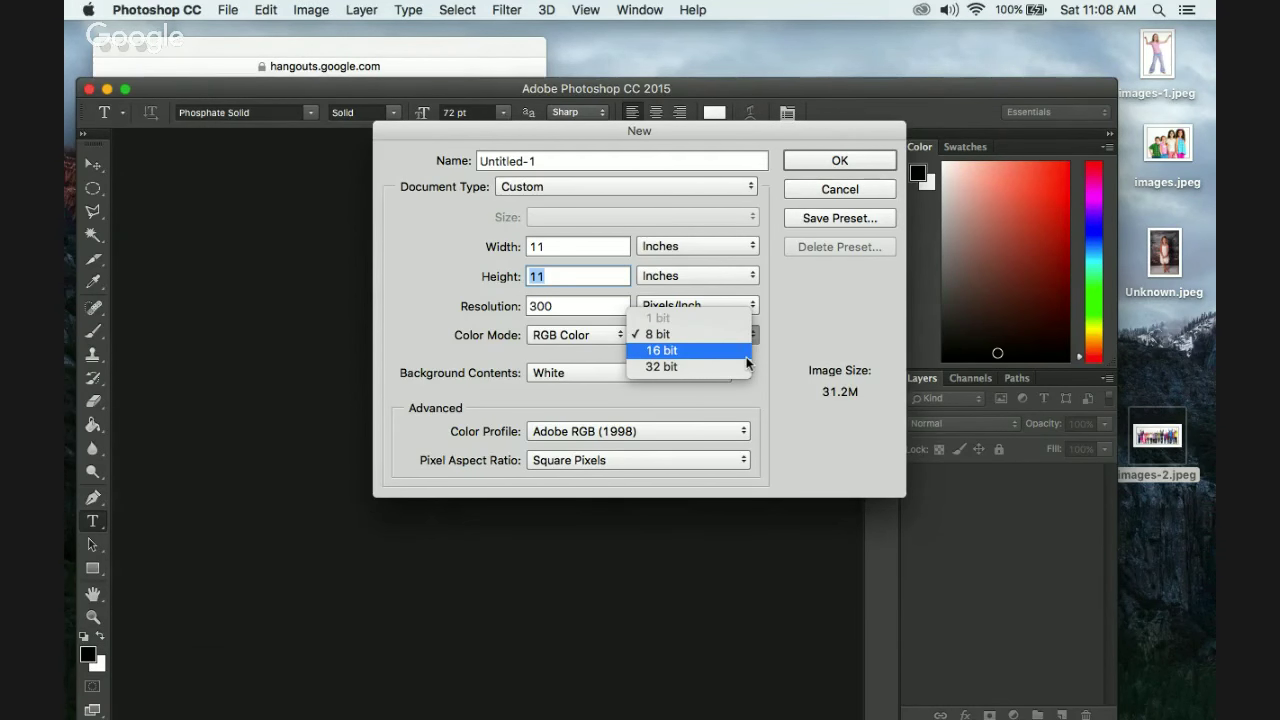
left_click(746, 352)
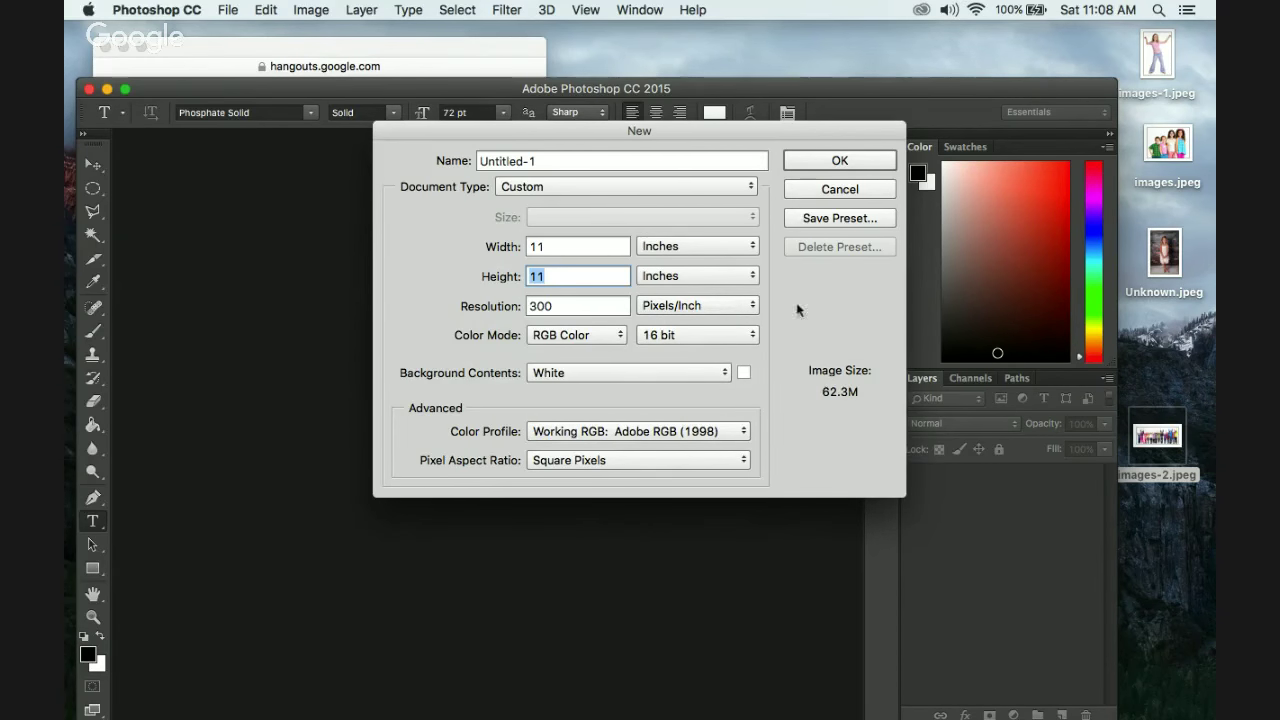
left_click(838, 160)
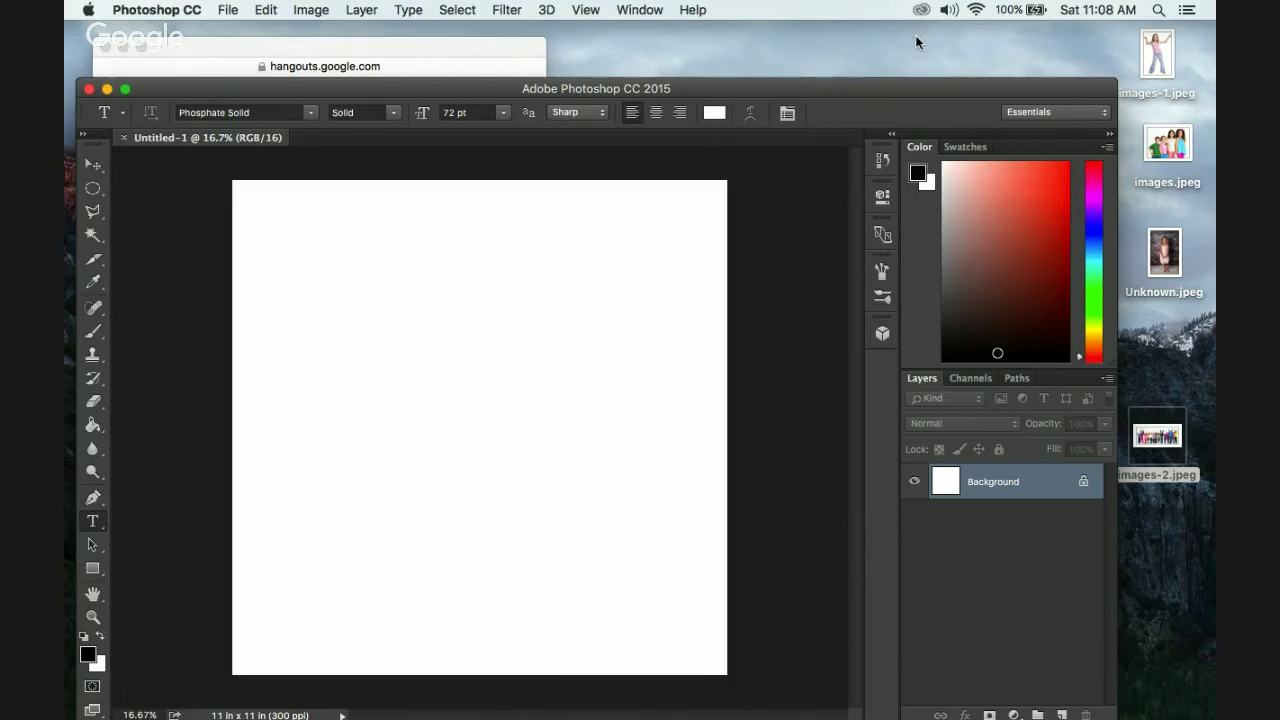
left_click_drag(891, 88, 891, 46)
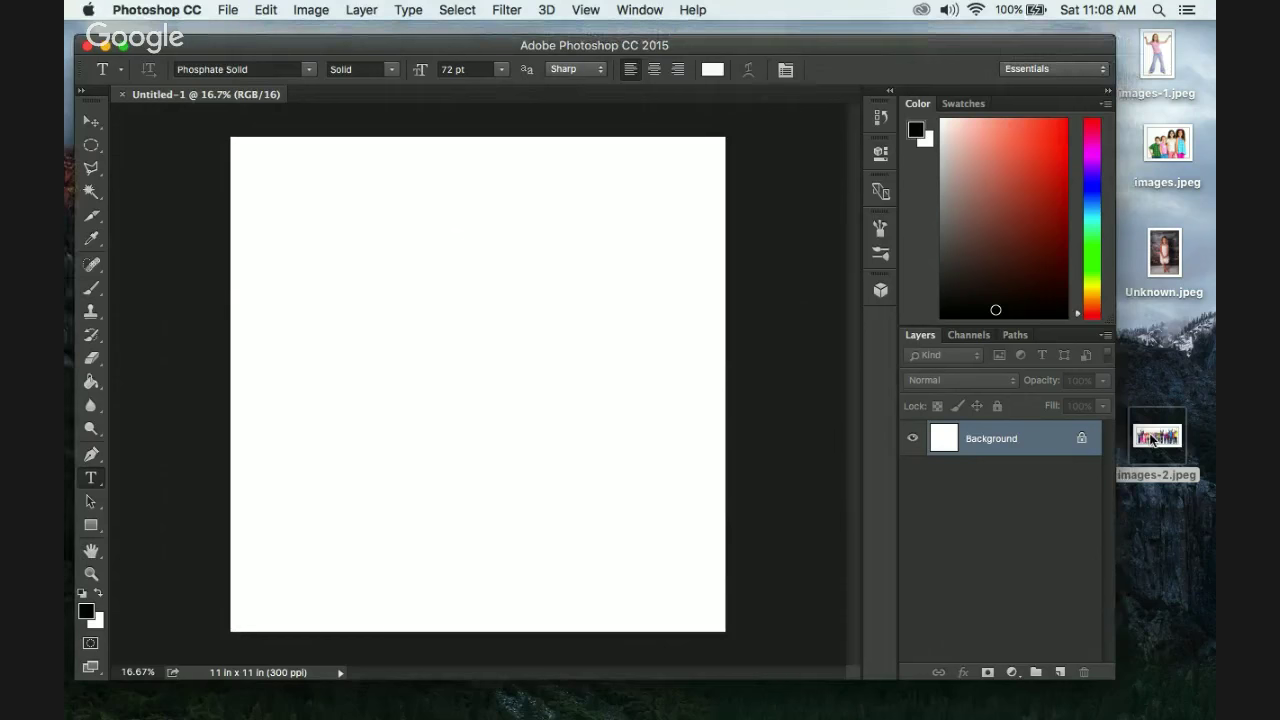
Try placing images-2.jpeg in the document, enlarged from the canvas's upper-left corner to about 284% width and 479% height, and delete its layer.
left_click_drag(1151, 440, 496, 417)
left_click_drag(1183, 440, 466, 360)
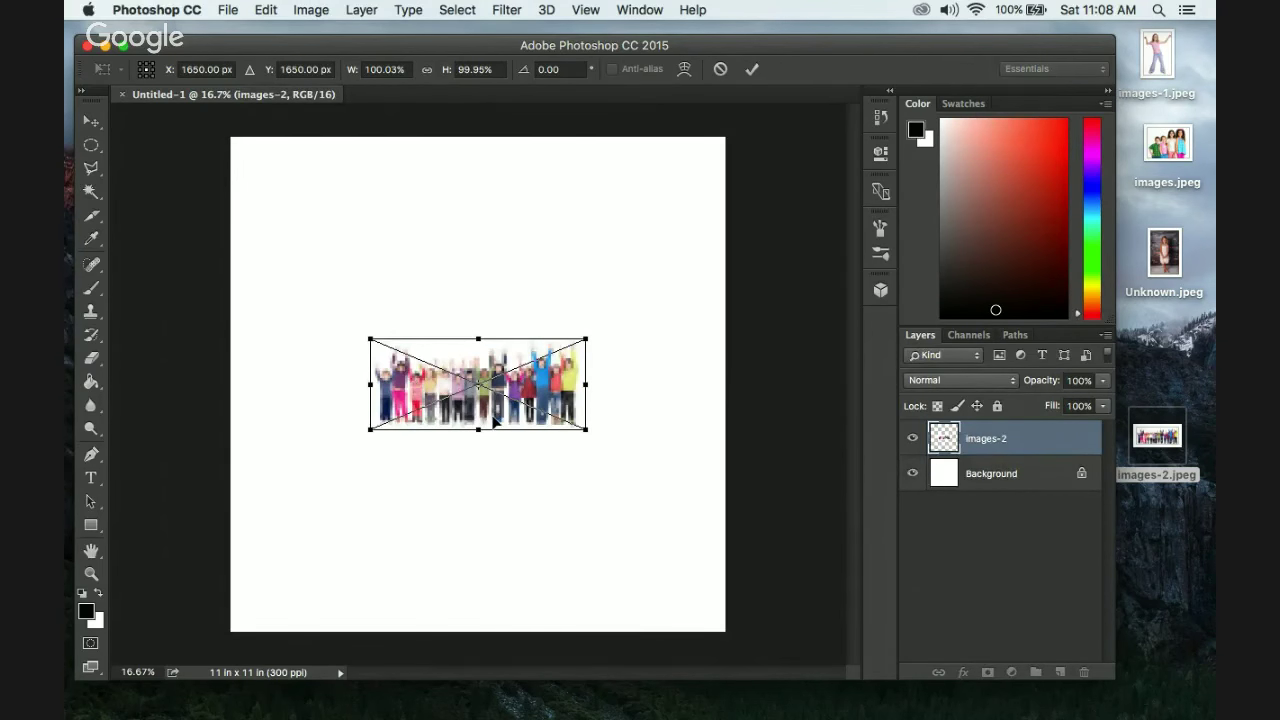
left_click_drag(495, 358, 312, 156)
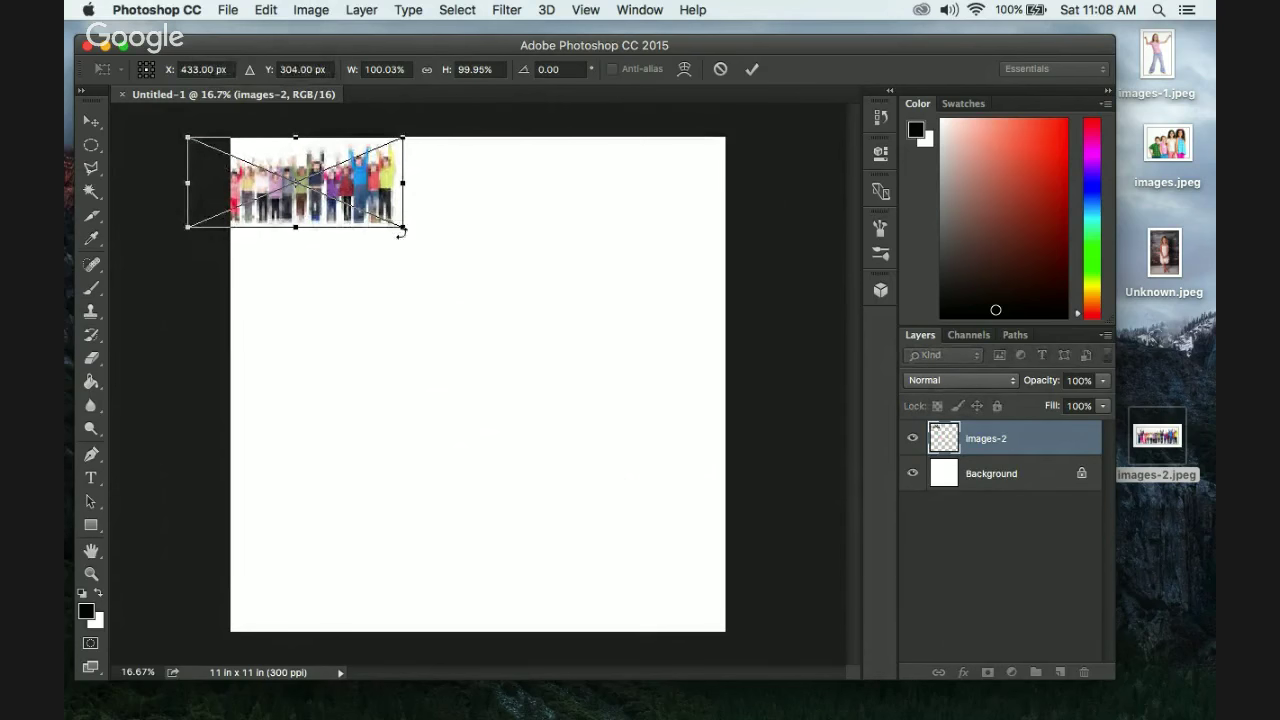
left_click_drag(401, 226, 798, 572)
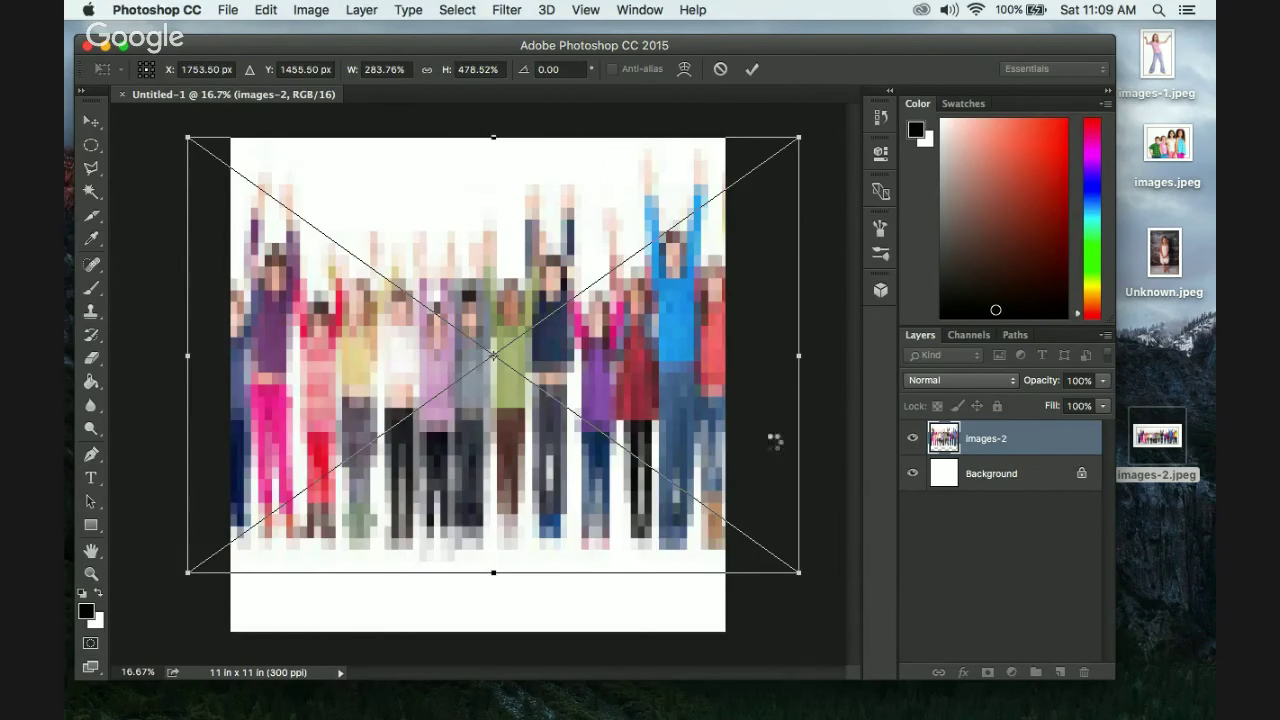
key("Return")
key("t")
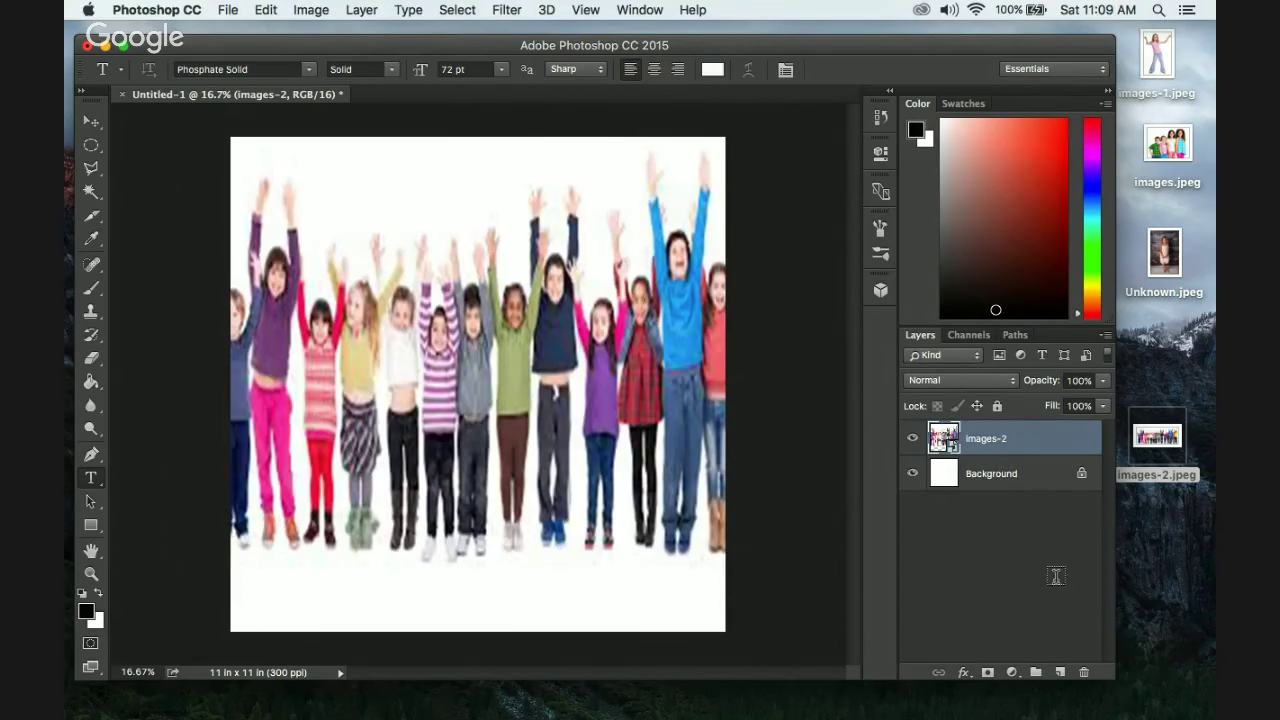
left_click(1085, 673)
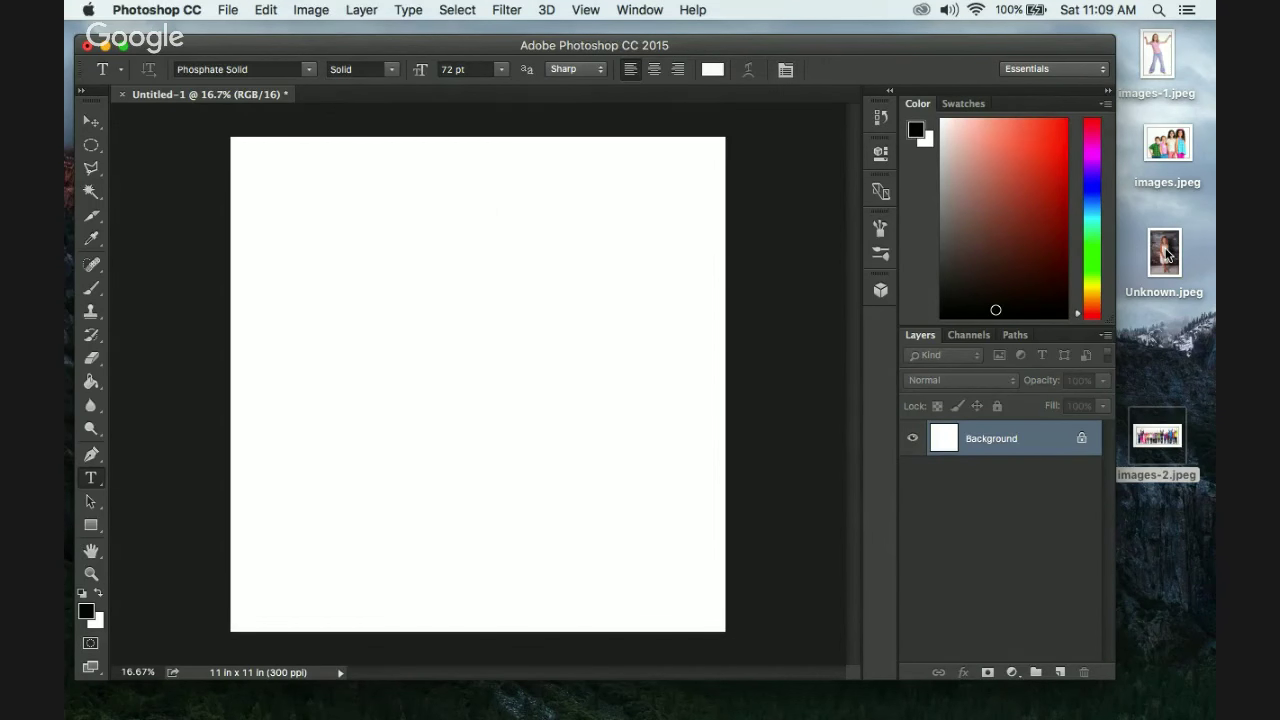
Place Unknown.jpeg, the photo of the girl in the white dress, from the desktop into the blank document.
left_click_drag(1166, 254, 535, 286)
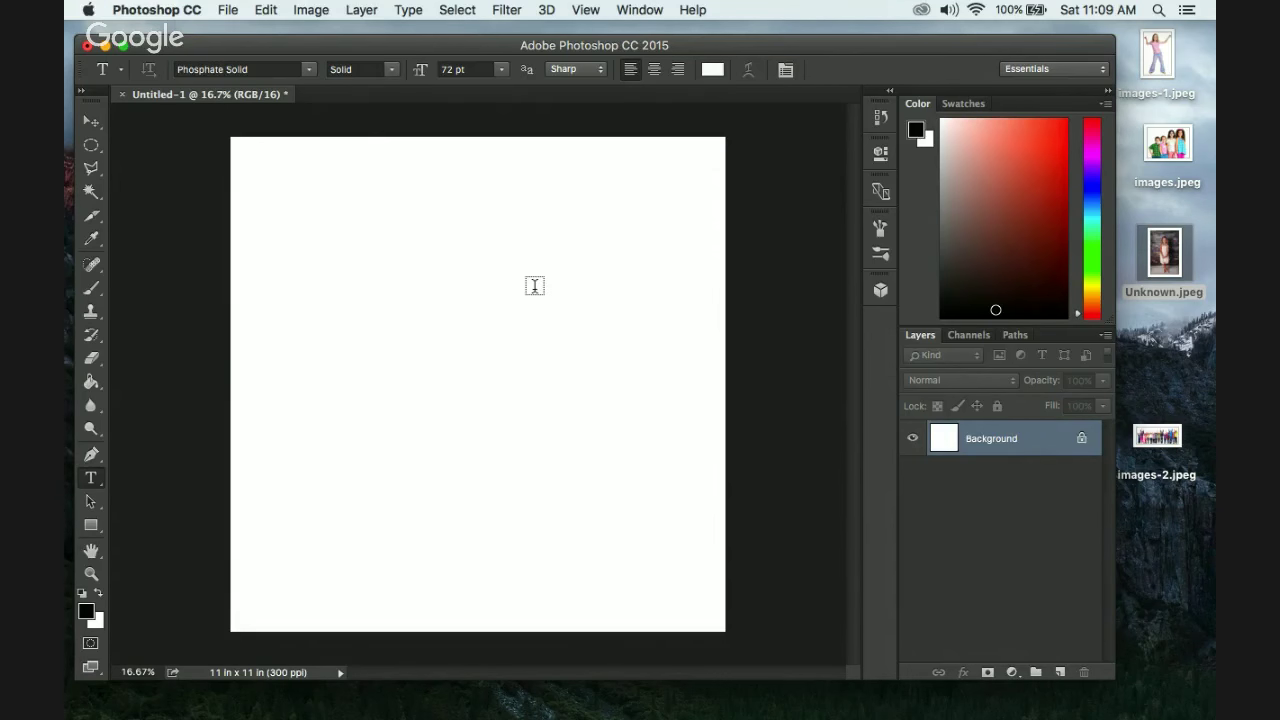
left_click(1157, 443)
left_click(1178, 372)
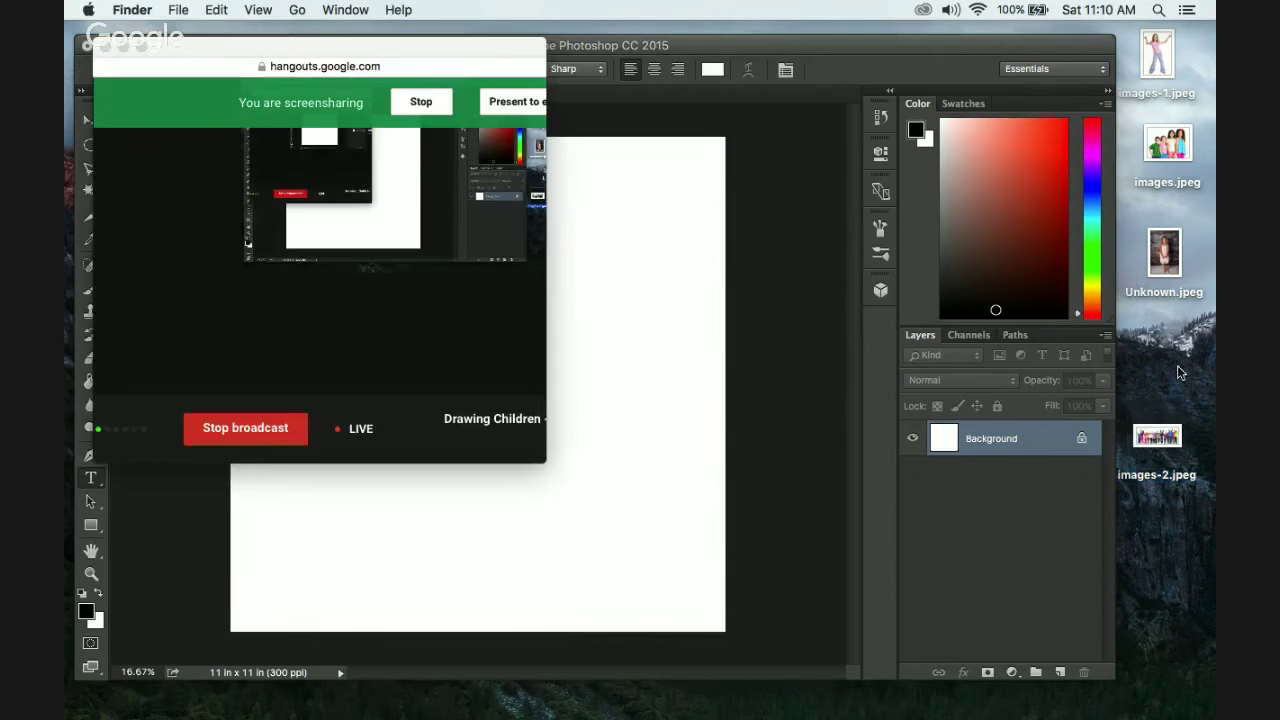
left_click(877, 47)
left_click_drag(1160, 266, 477, 306)
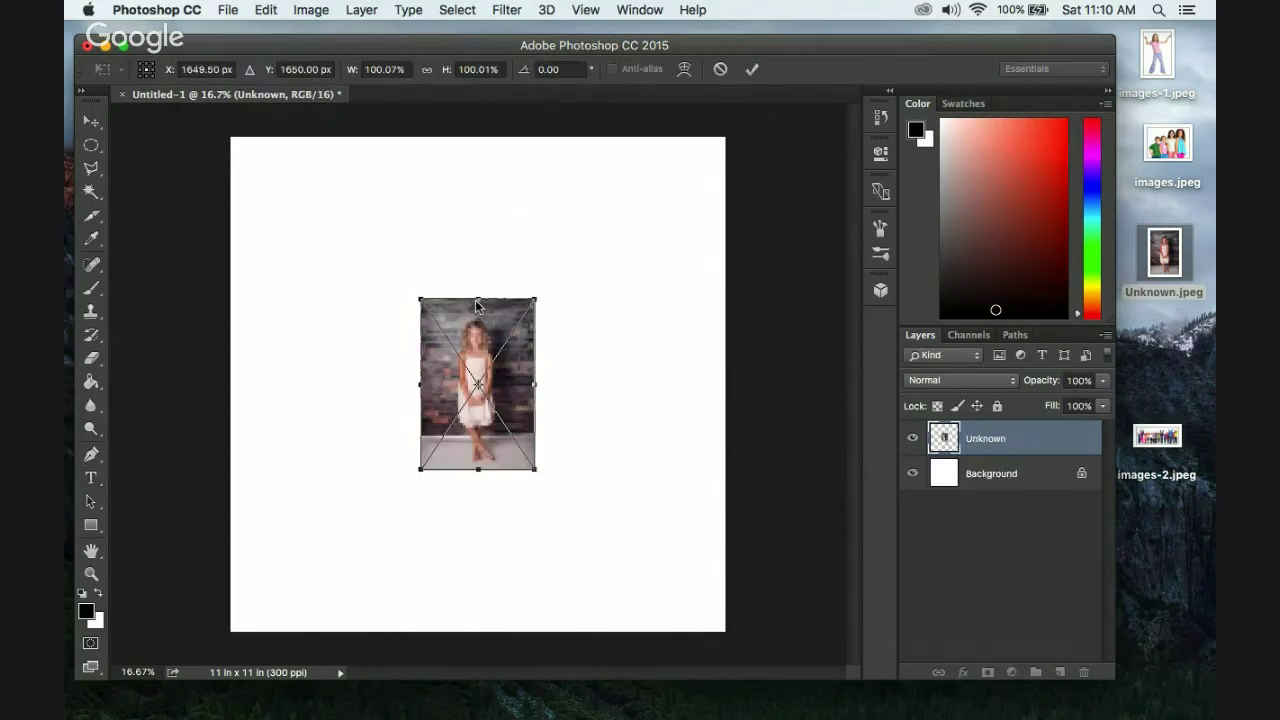
Move the placed girl photo toward the canvas's upper-left corner, enlarge it proportionally to about 261%, and commit the placement.
left_click_drag(479, 360, 303, 216)
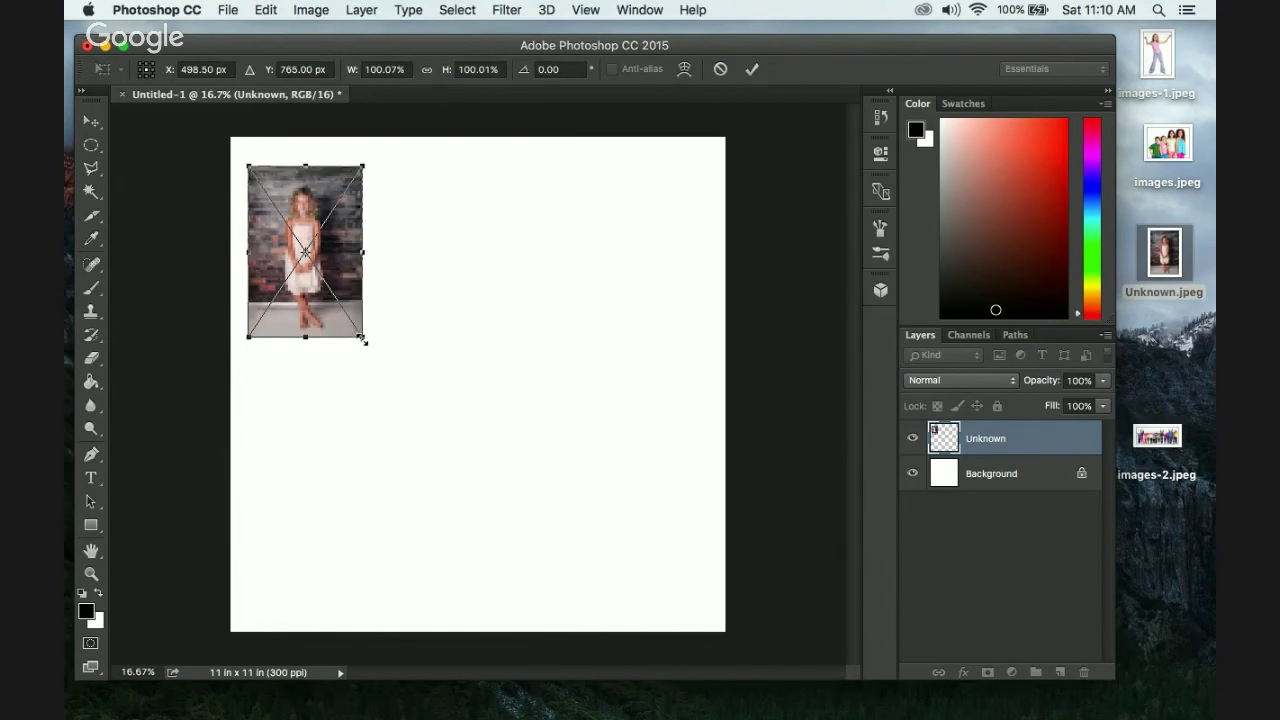
left_click_drag(363, 338, 637, 555)
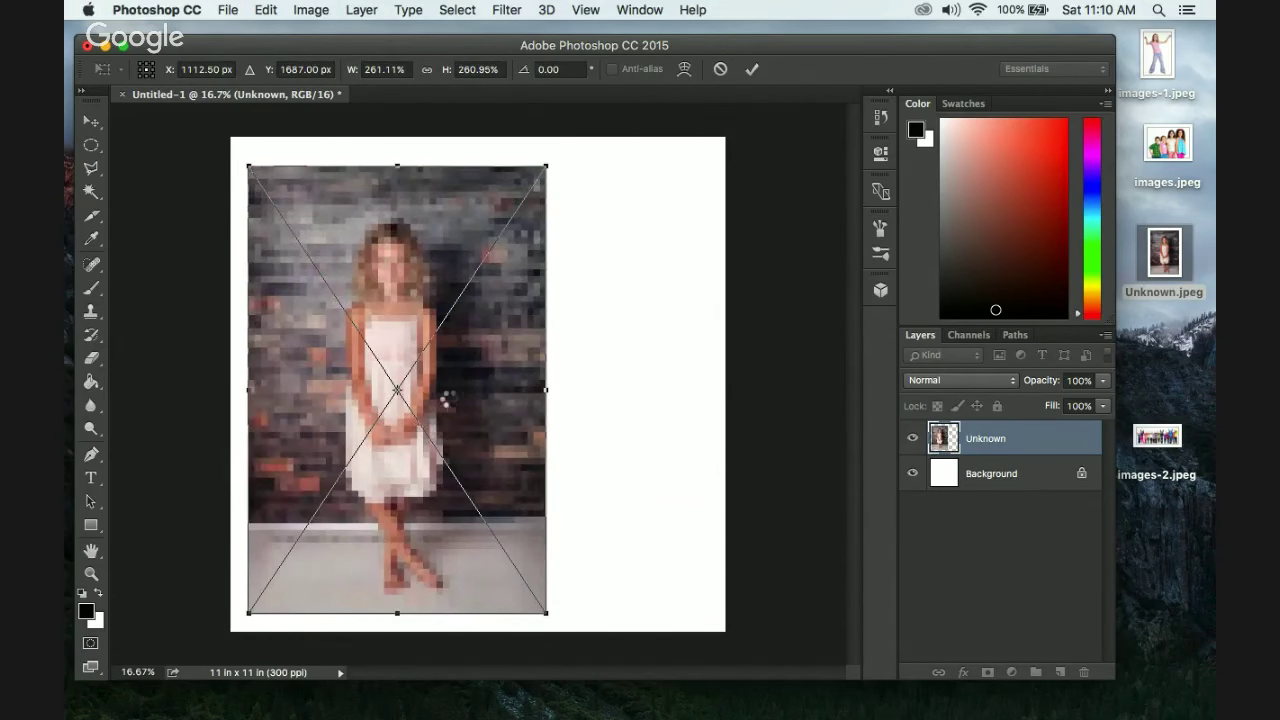
key("Return")
key("t")
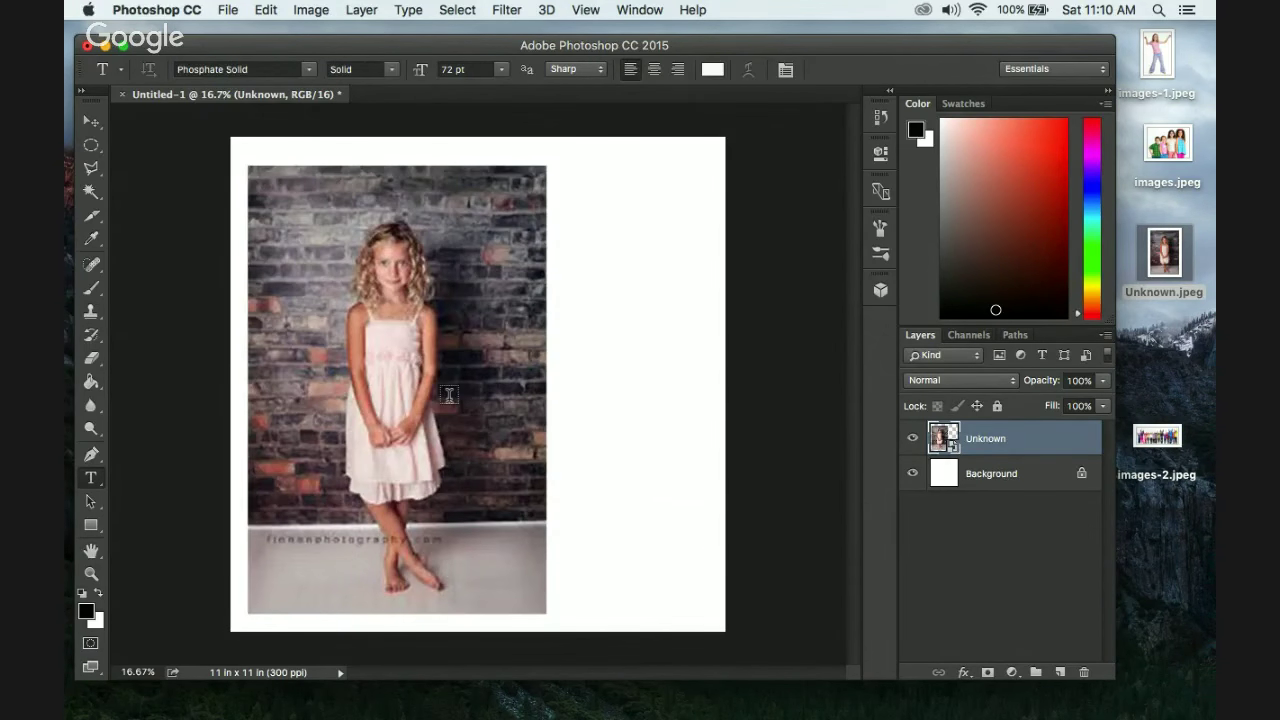
Maximize the Photoshop window and rasterize the girl photo's smart object layer for painting with the Brush tool.
scroll(449, 395, "up", 3)
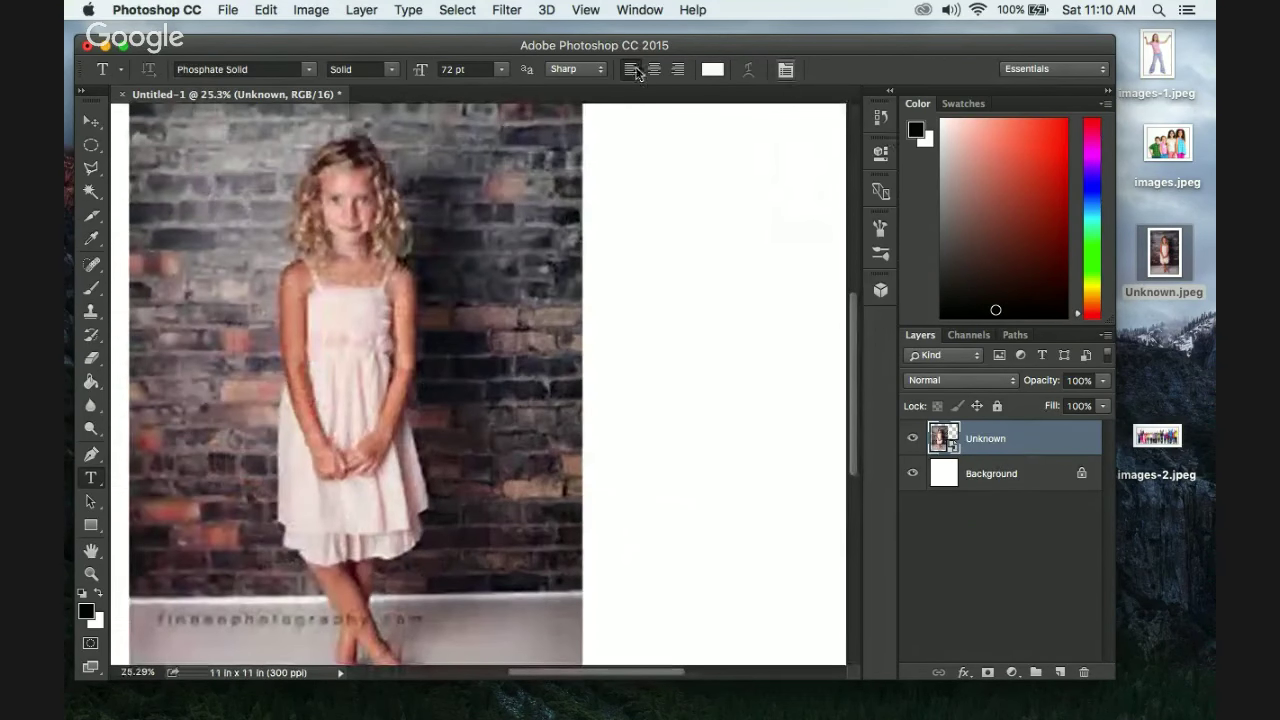
left_click(123, 46)
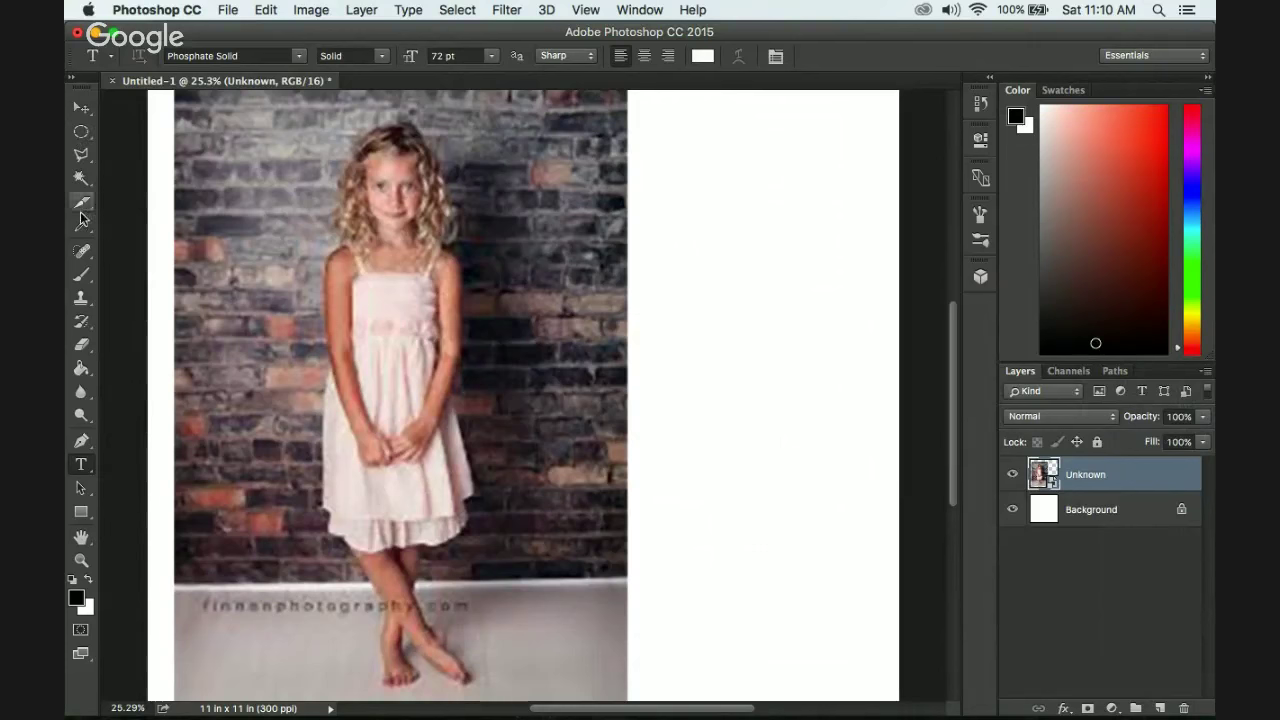
left_click(82, 275)
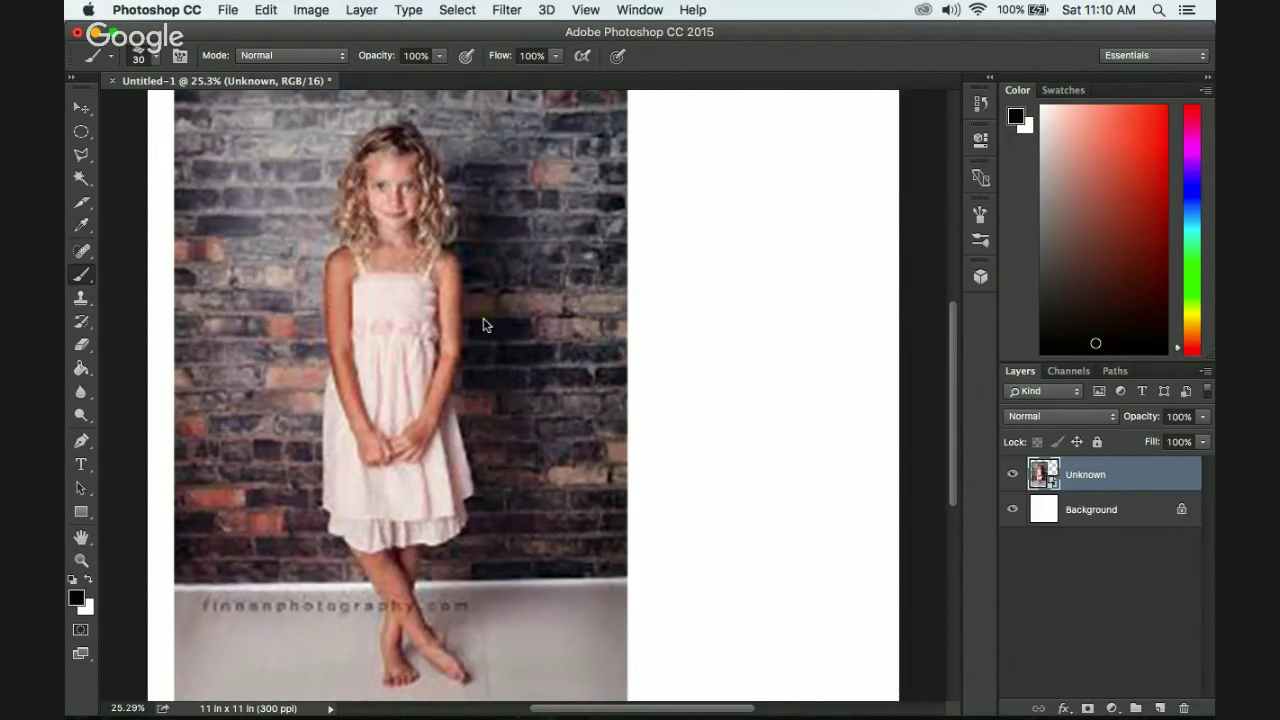
left_click(546, 353)
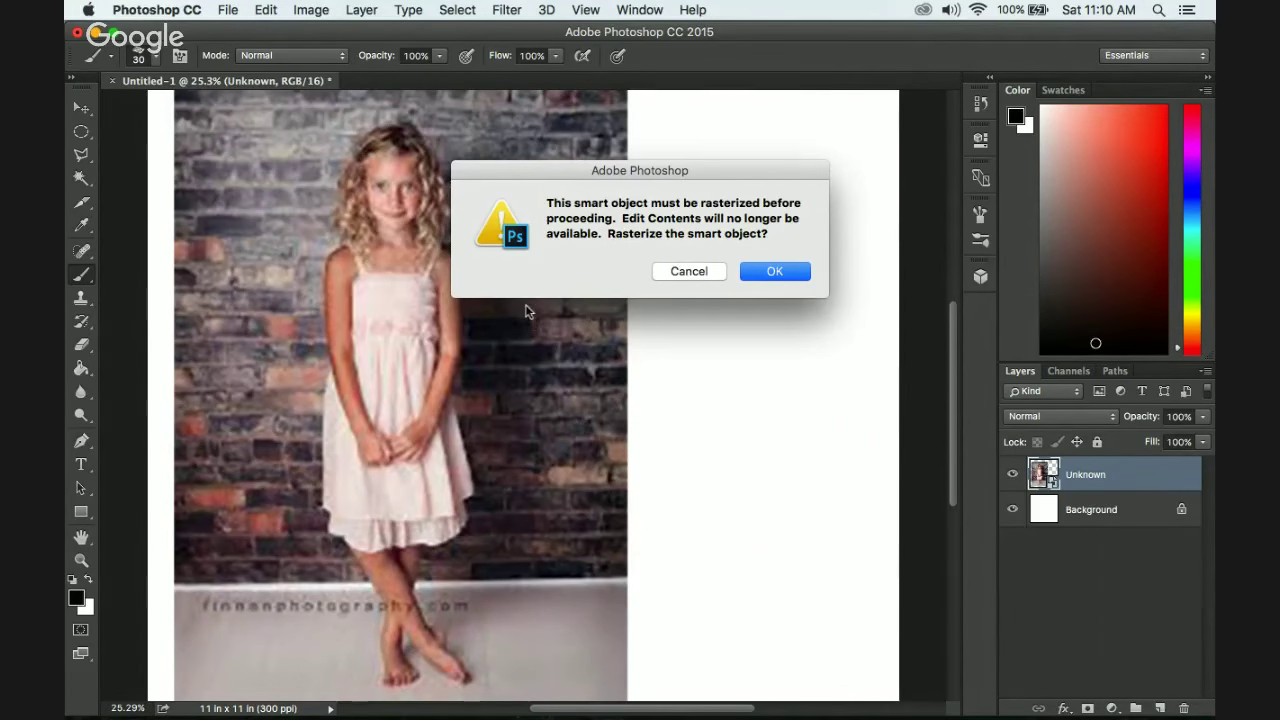
left_click(765, 274)
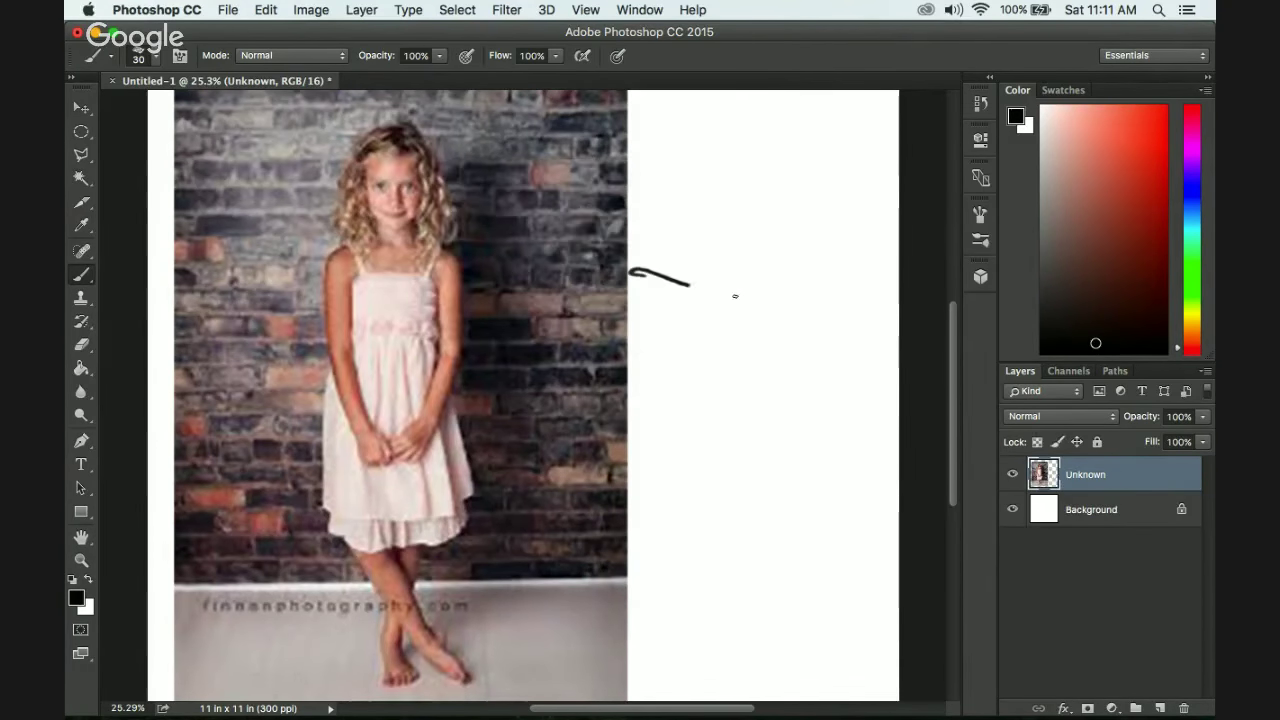
Try out black brush strokes beside and across the photo on its layer, and undo them.
left_click_drag(735, 296, 802, 352)
left_click_drag(555, 352, 674, 450)
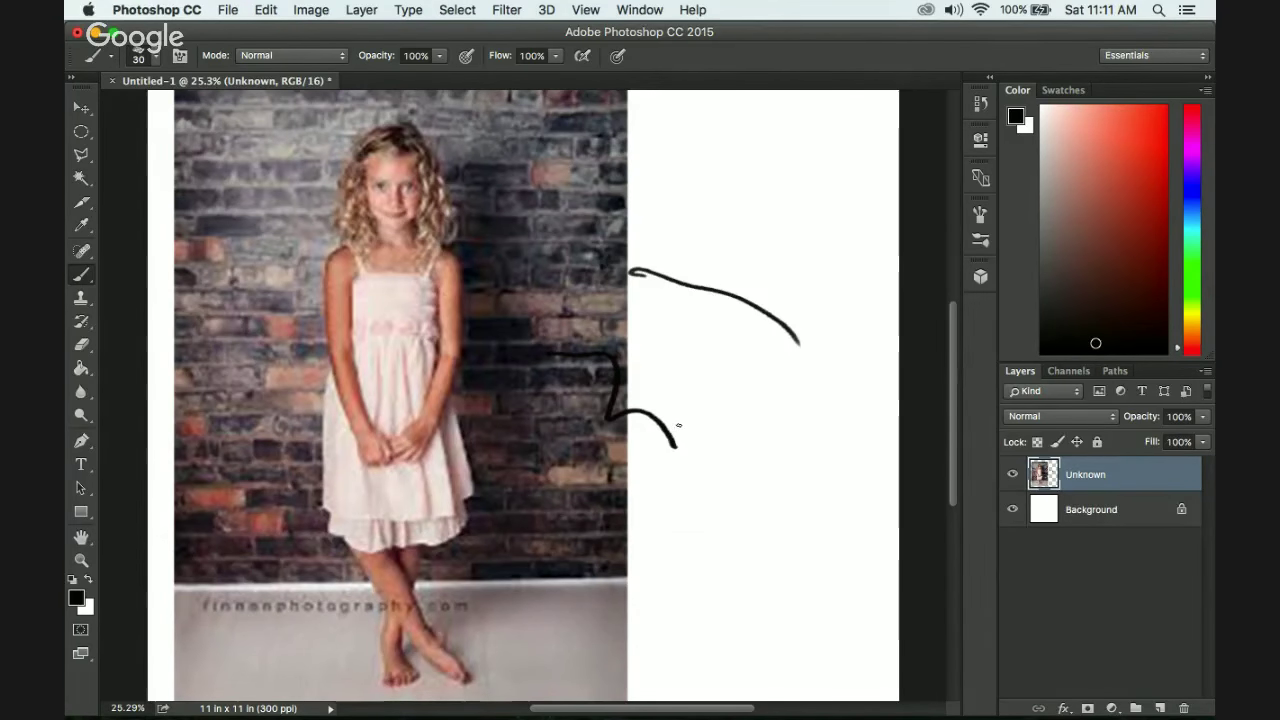
key("super+z")
key("super+z")
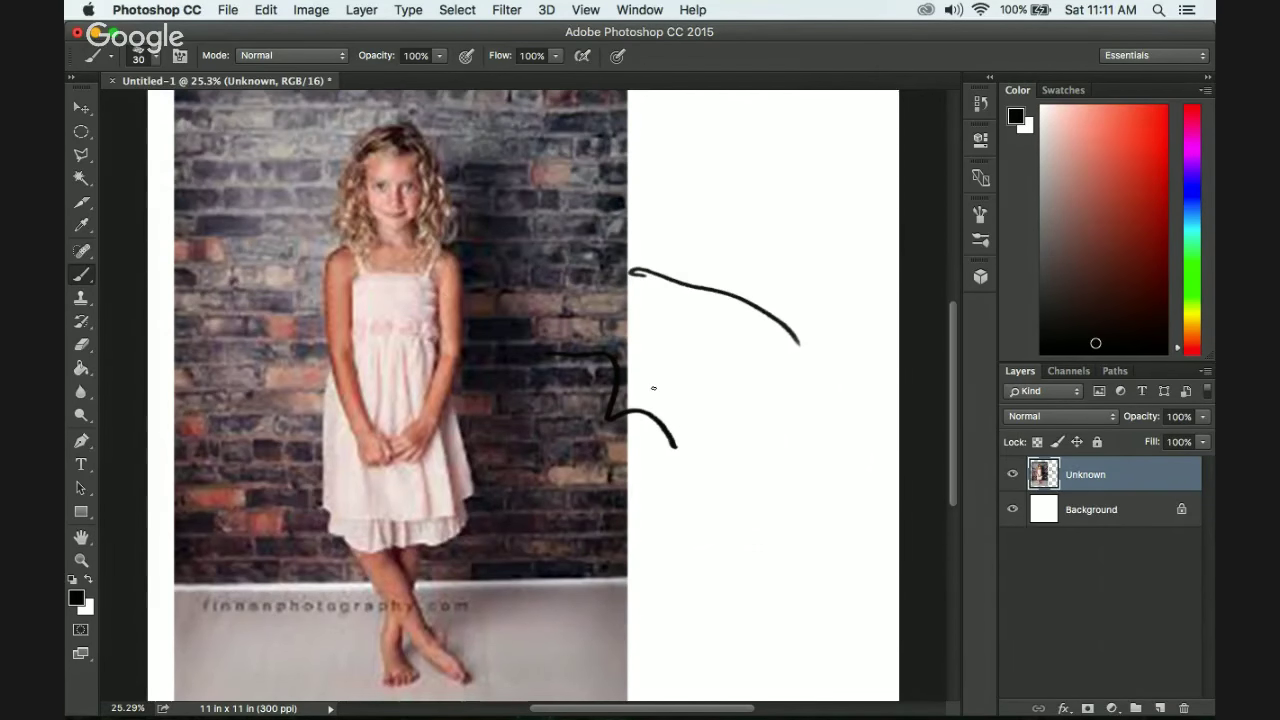
key("alt+super+z")
key("alt+super+z")
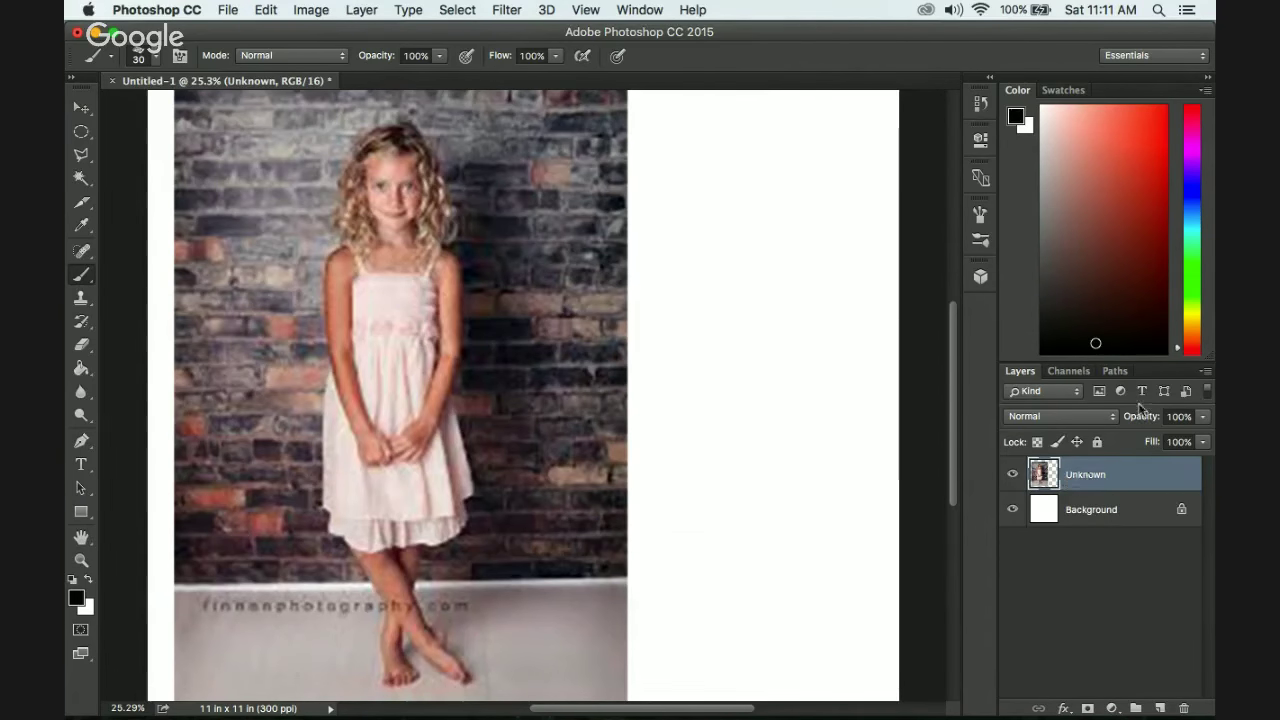
Lower the girl photo layer's opacity to 26%.
left_click(1201, 418)
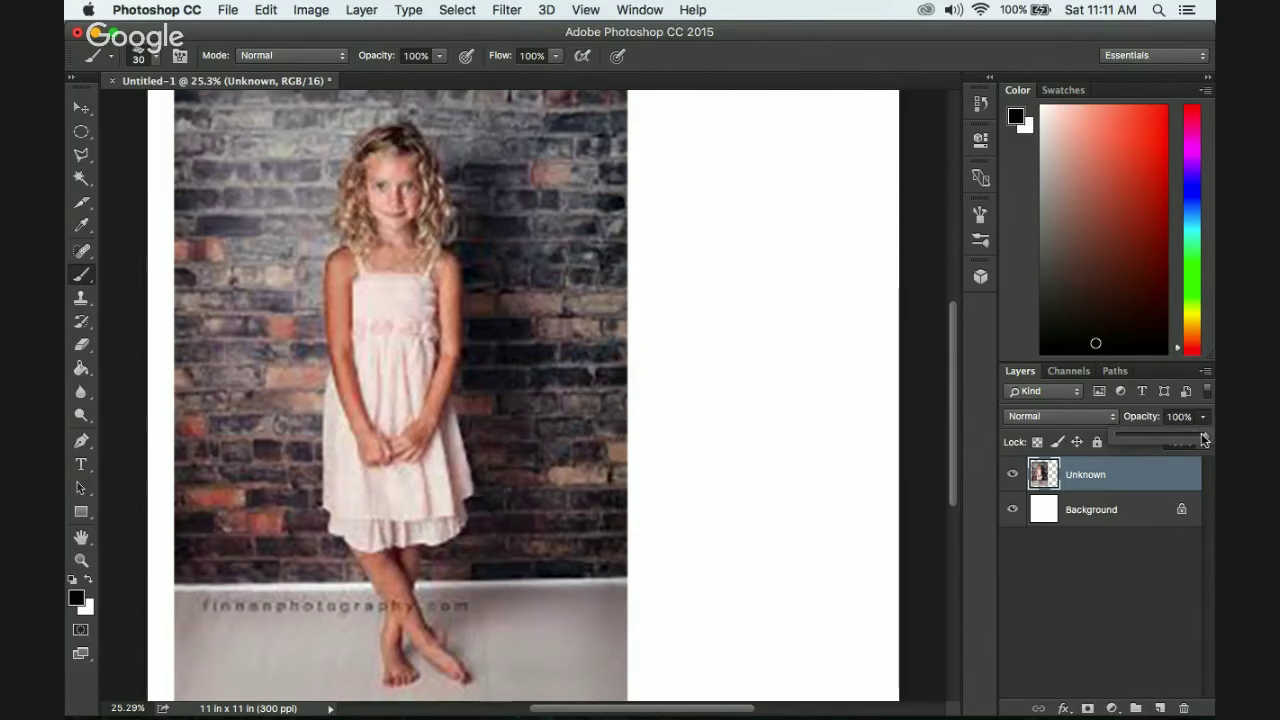
left_click(1205, 441)
left_click(1205, 441)
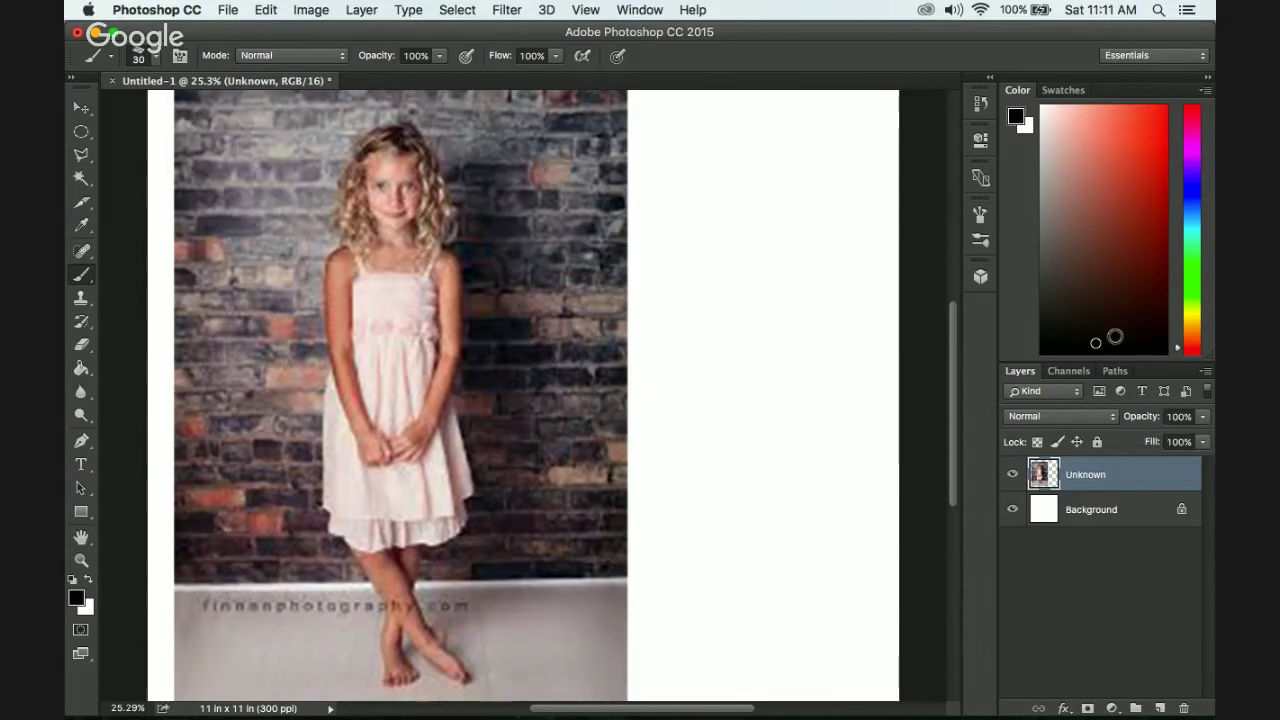
left_click(1204, 441)
left_click_drag(1207, 438, 1139, 443)
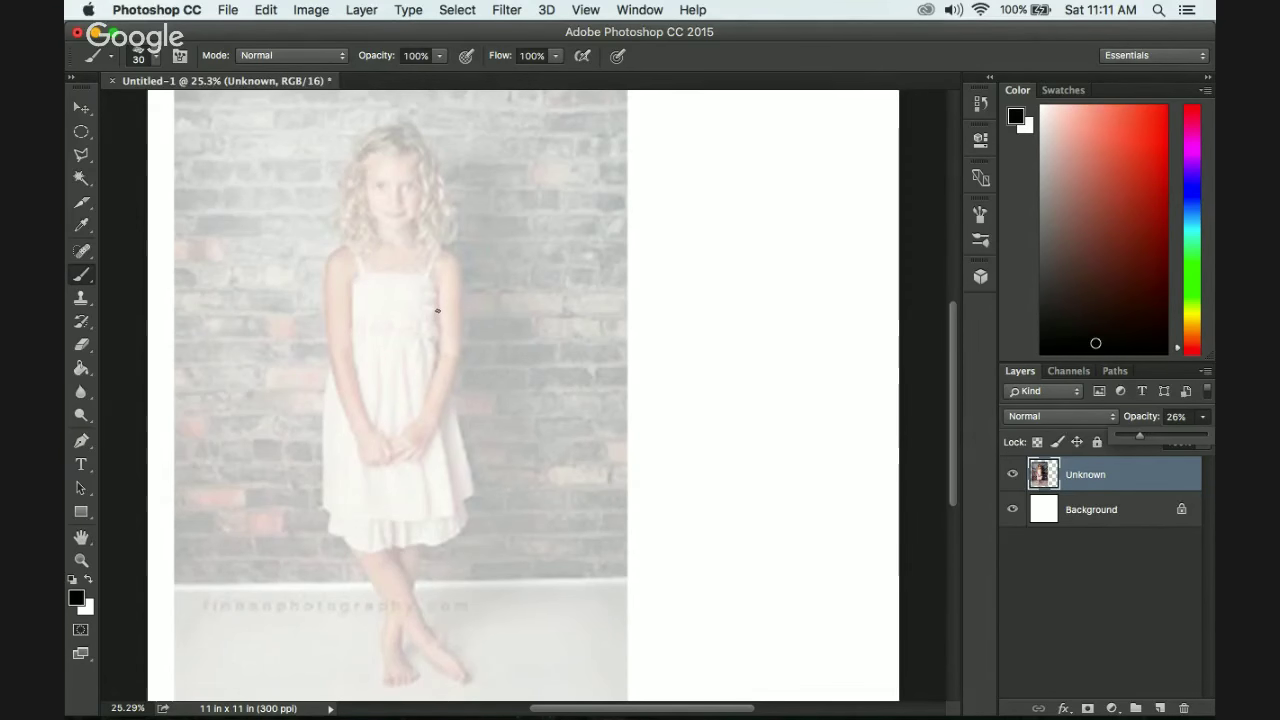
Try a black circle for the head over the girl's face on the photo layer, and undo it.
scroll(418, 285, "up", 3)
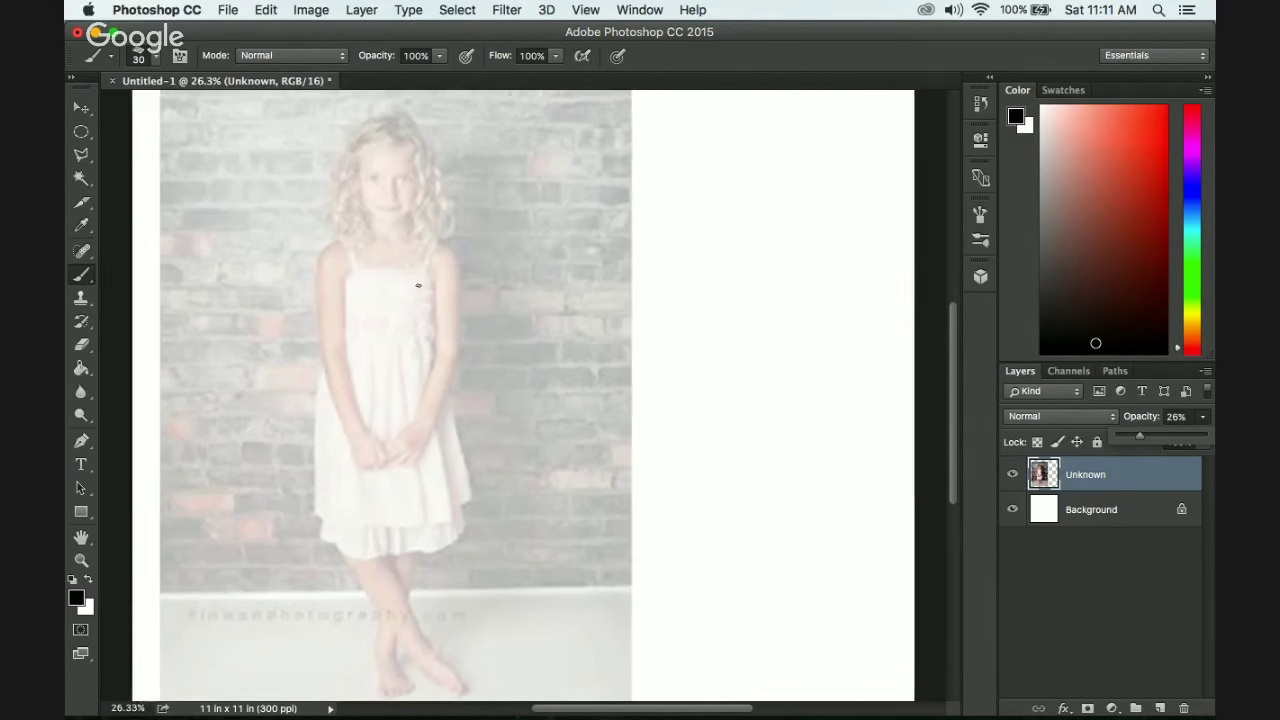
scroll(418, 285, "up", 5)
scroll(418, 285, "left", 3)
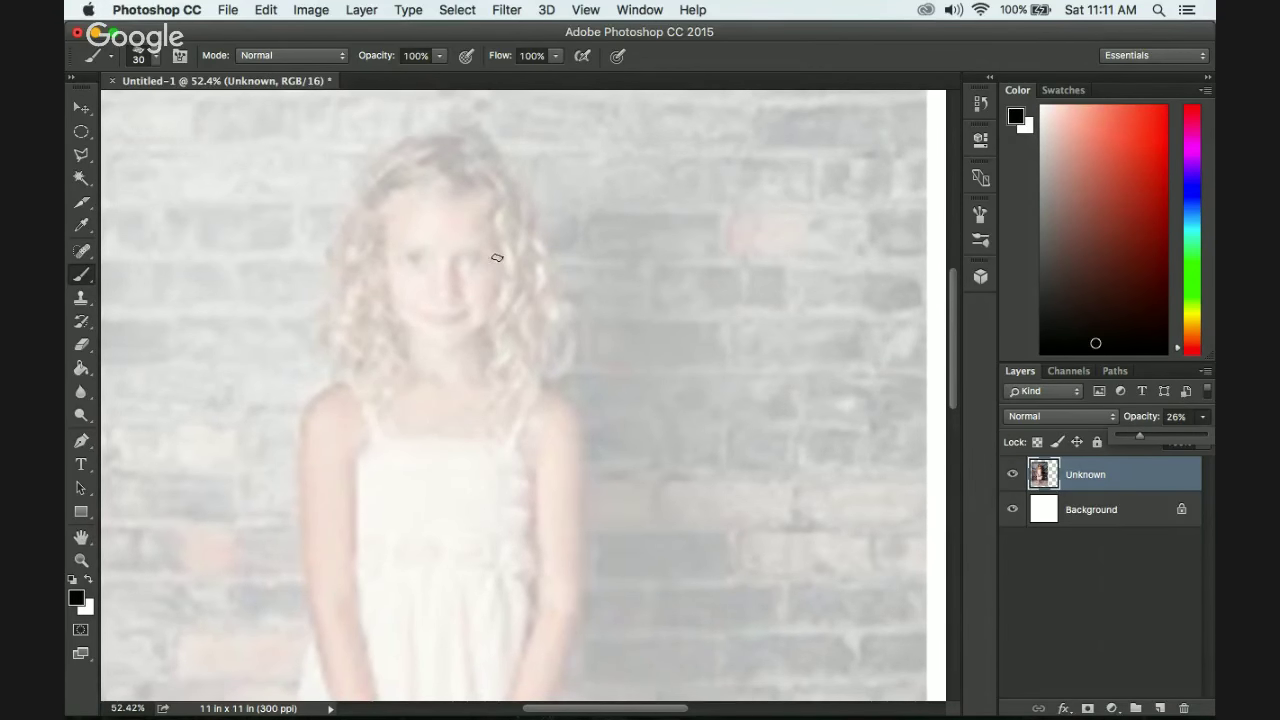
mouse_move(489, 270)
left_mouse_down()
mouse_move(424, 277)
mouse_move(389, 252)
mouse_move(382, 195)
mouse_move(407, 164)
mouse_move(488, 177)
mouse_move(503, 221)
mouse_move(491, 266)
mouse_move(439, 267)
left_mouse_up()
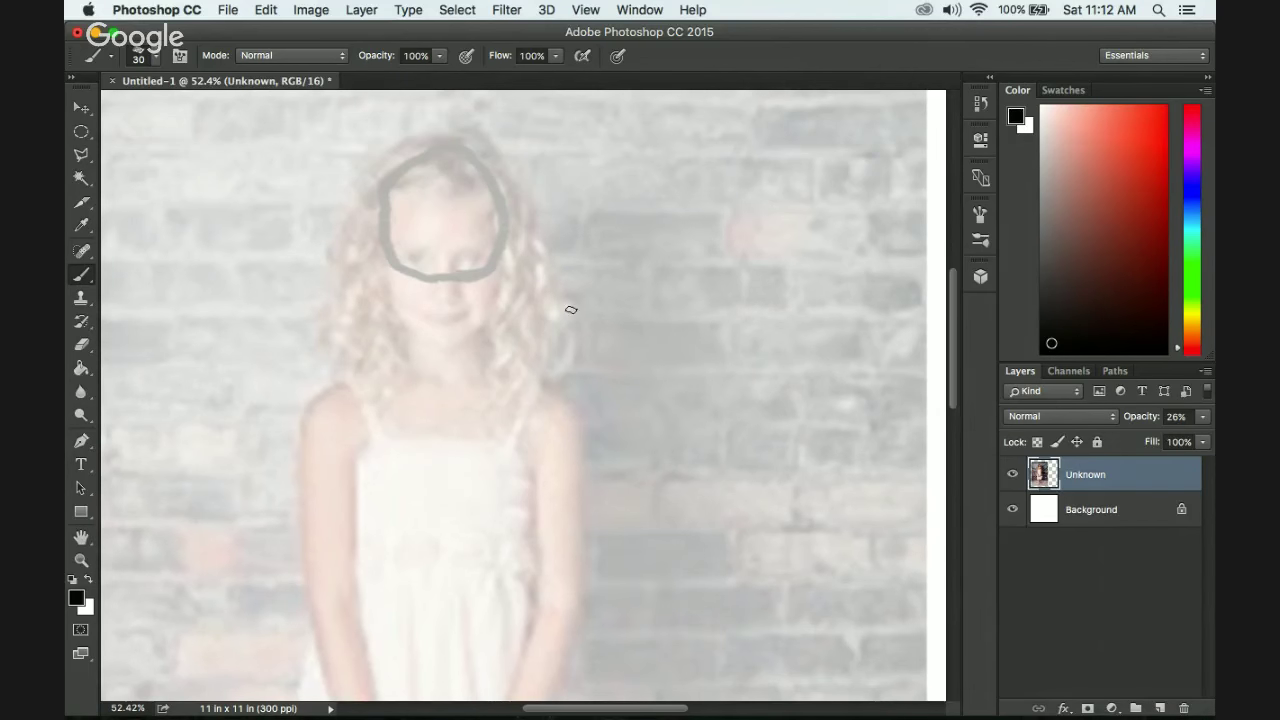
key("super+z")
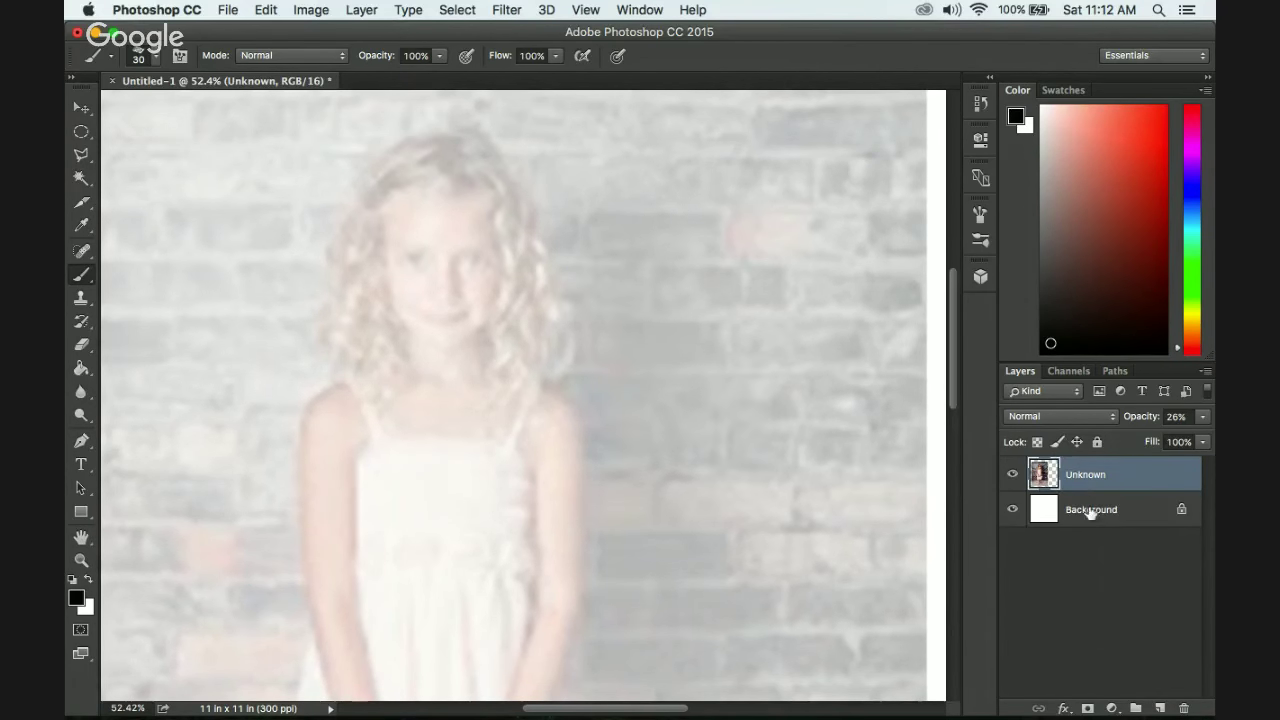
Add a new layer above the photo, reduce the brush size to 10, and try out face ovals, undoing them.
left_click(1160, 708)
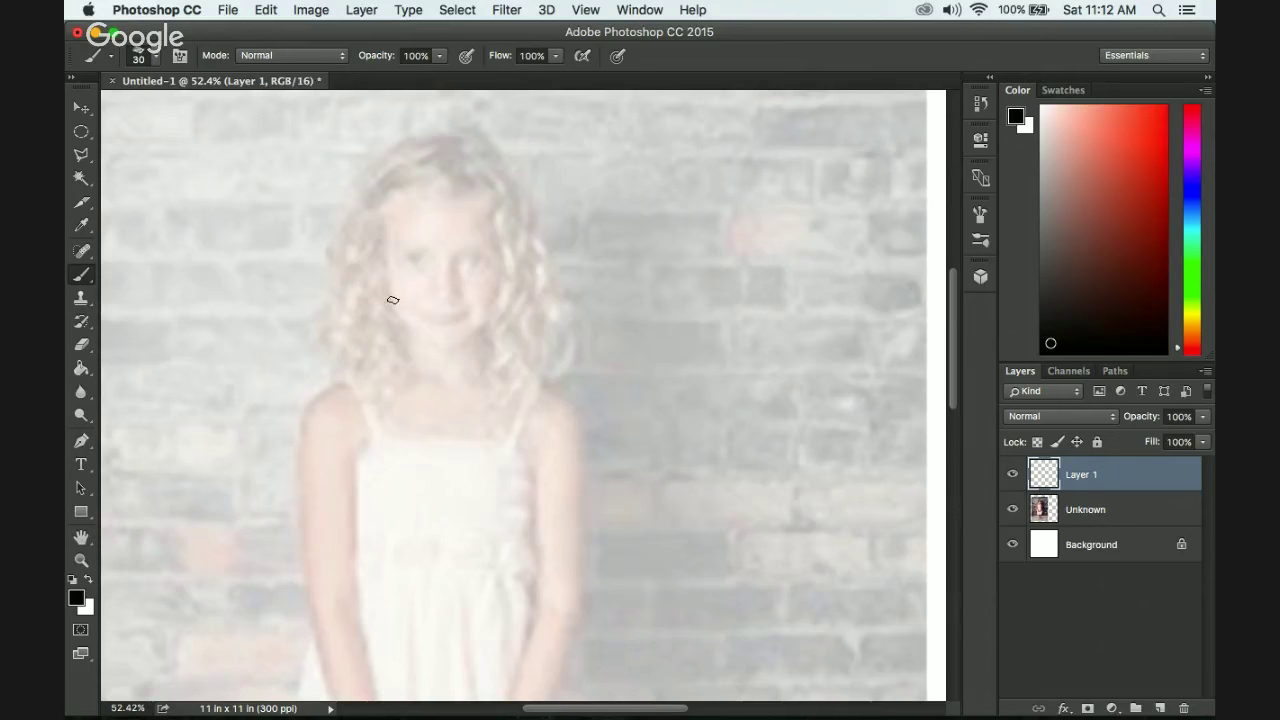
mouse_move(392, 298)
left_mouse_down()
mouse_move(378, 210)
mouse_move(392, 183)
mouse_move(437, 156)
mouse_move(492, 209)
mouse_move(503, 277)
mouse_move(470, 339)
mouse_move(439, 340)
mouse_move(385, 293)
left_mouse_up()
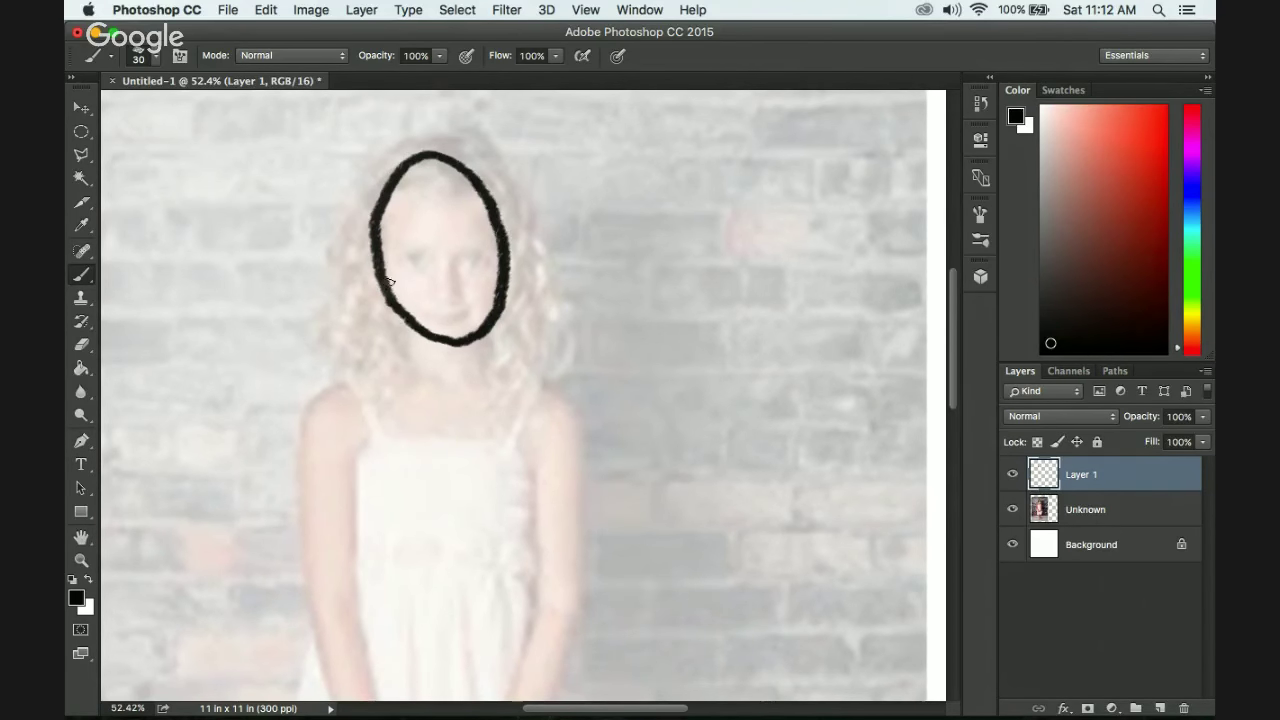
key("ctrl+z")
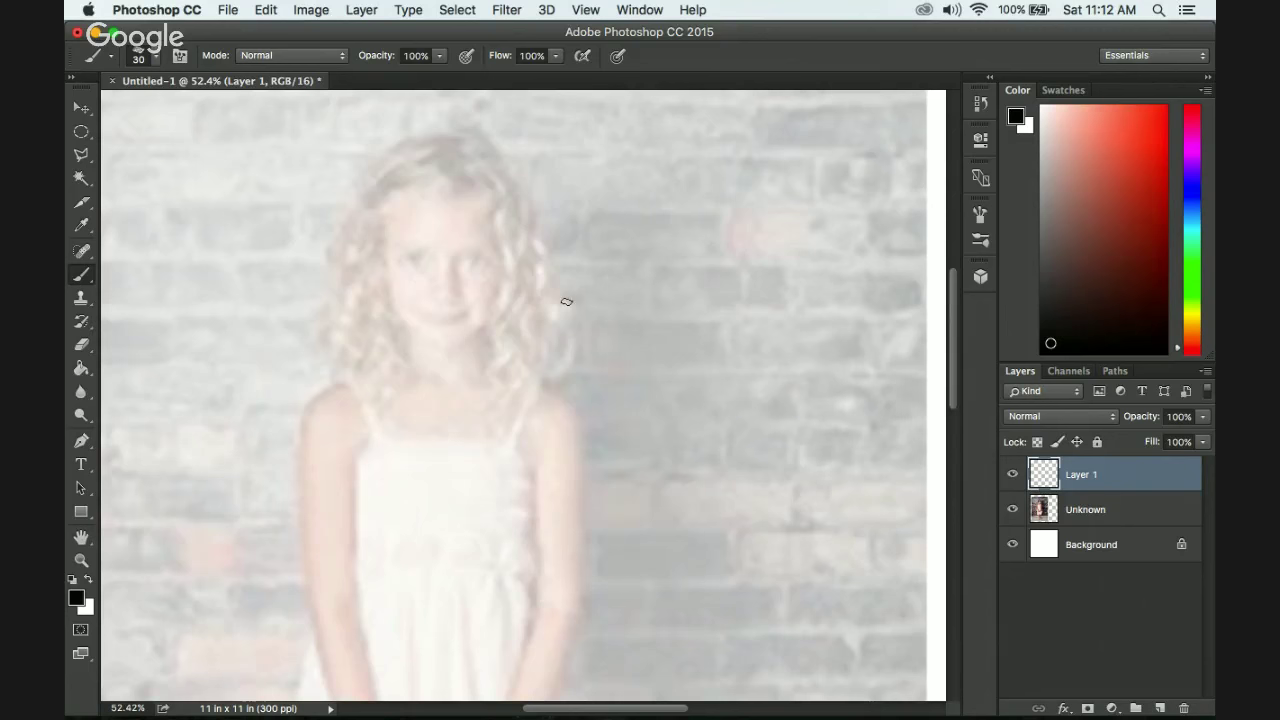
left_click_drag(563, 297, 557, 302)
mouse_move(381, 230)
left_mouse_down()
mouse_move(396, 165)
mouse_move(431, 146)
mouse_move(468, 158)
mouse_move(501, 237)
mouse_move(495, 304)
mouse_move(477, 333)
mouse_move(442, 342)
mouse_move(401, 311)
mouse_move(375, 226)
left_mouse_up()
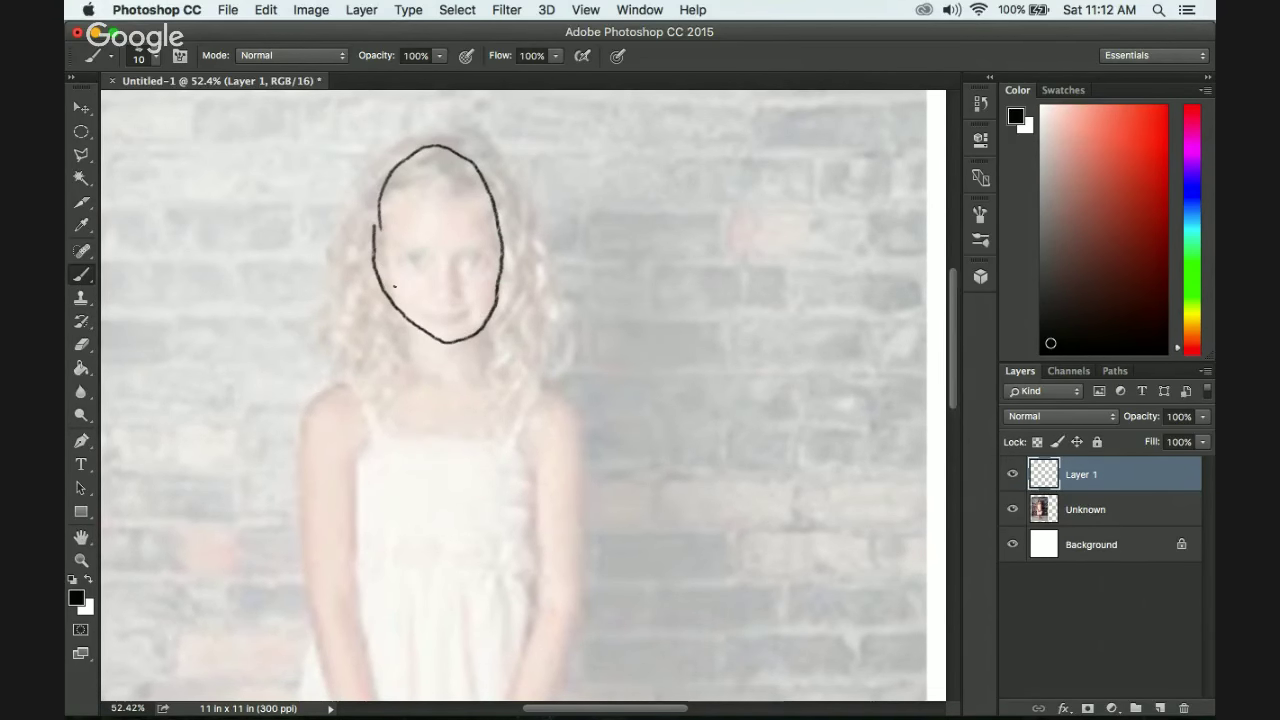
key("ctrl+z")
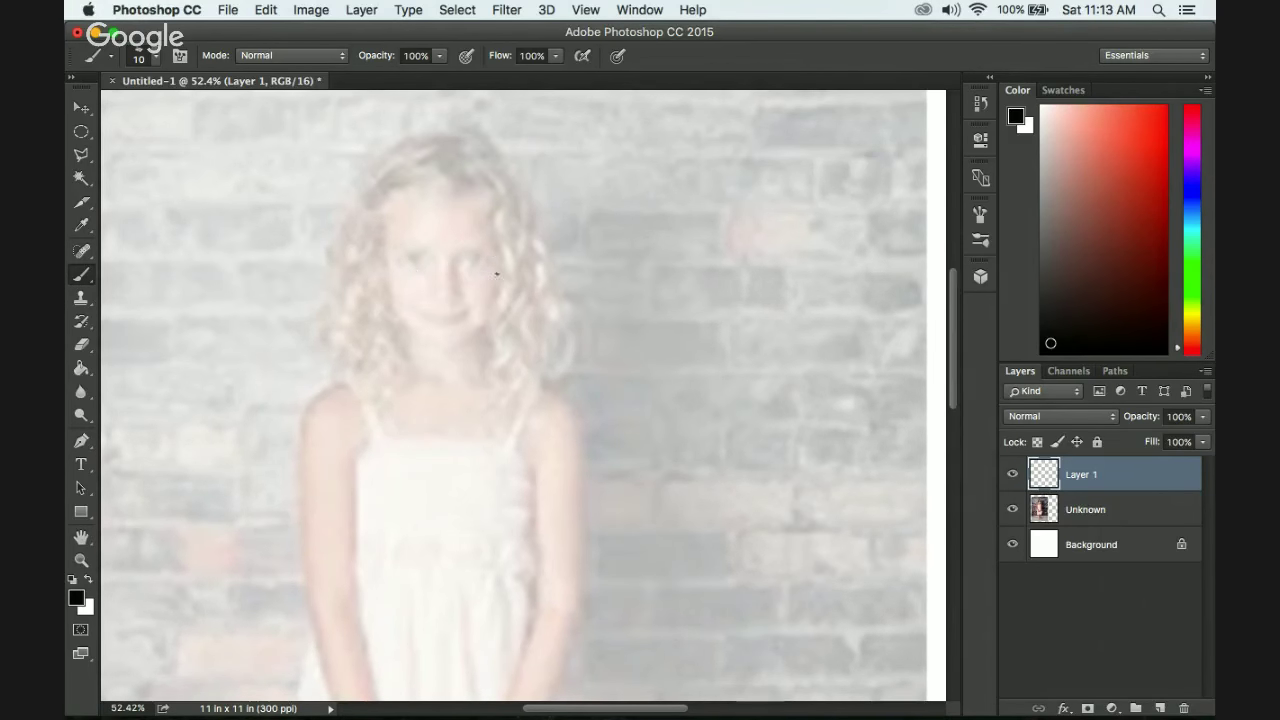
Sketch the head circle, jaw, eye line, eyes, nose and mouth over the girl's face, plus the hair outline and neck.
mouse_move(462, 282)
left_mouse_down()
mouse_move(388, 261)
mouse_move(404, 184)
mouse_move(437, 168)
mouse_move(504, 242)
mouse_move(445, 288)
mouse_move(392, 217)
mouse_move(424, 176)
left_mouse_up()
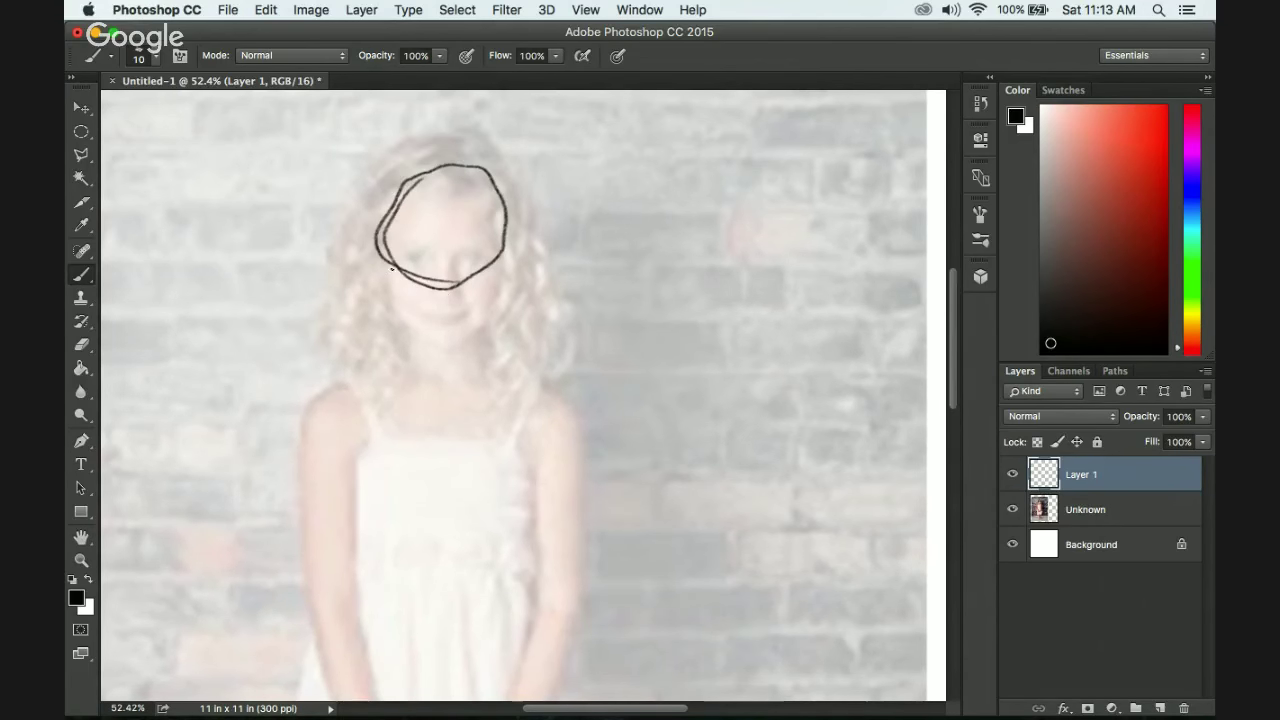
mouse_move(392, 268)
left_mouse_down()
mouse_move(503, 259)
mouse_move(378, 263)
mouse_move(389, 305)
mouse_move(395, 285)
mouse_move(396, 311)
mouse_move(448, 343)
mouse_move(482, 312)
mouse_move(496, 244)
mouse_move(492, 298)
mouse_move(440, 286)
mouse_move(444, 297)
mouse_move(418, 262)
mouse_move(472, 262)
left_mouse_up()
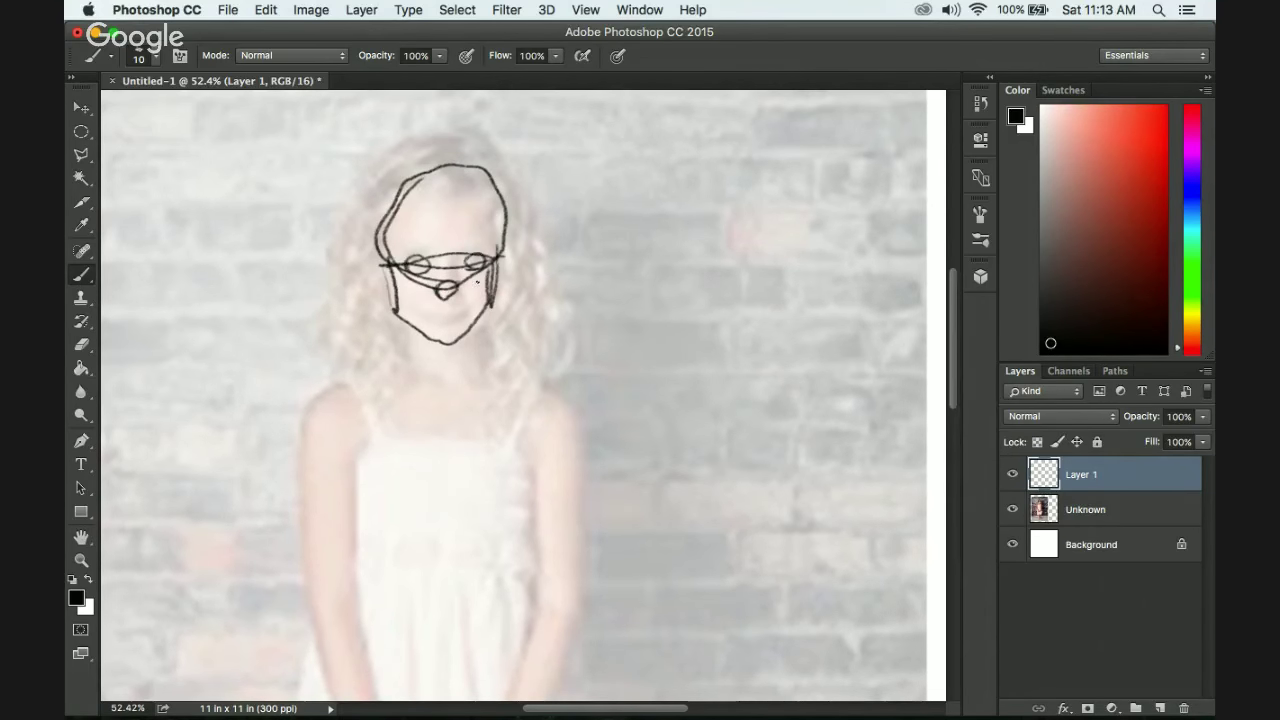
left_click_drag(425, 313, 462, 312)
mouse_move(420, 130)
left_mouse_down()
mouse_move(347, 217)
mouse_move(343, 378)
mouse_move(390, 438)
mouse_move(406, 421)
mouse_move(376, 240)
mouse_move(405, 170)
mouse_move(454, 158)
mouse_move(446, 133)
mouse_move(501, 158)
mouse_move(567, 320)
mouse_move(502, 440)
mouse_move(490, 395)
left_mouse_up()
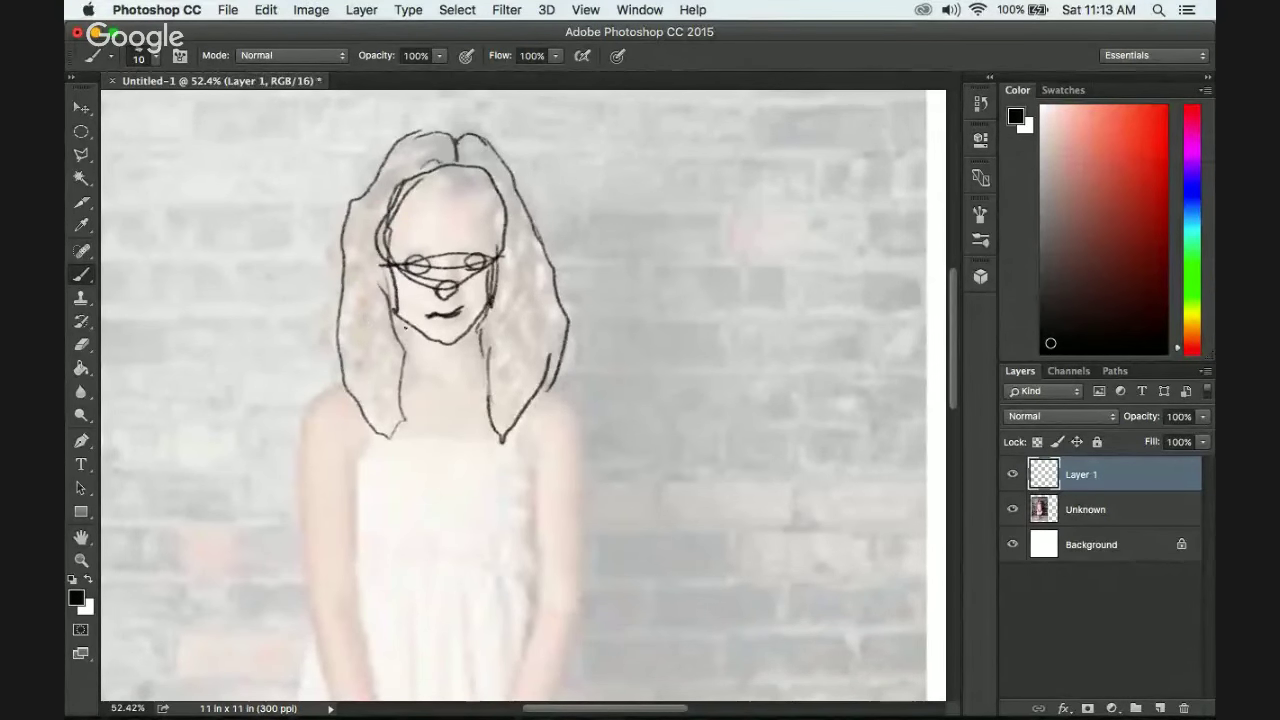
mouse_move(418, 323)
left_mouse_down()
mouse_move(402, 360)
mouse_move(419, 330)
mouse_move(488, 372)
left_mouse_up()
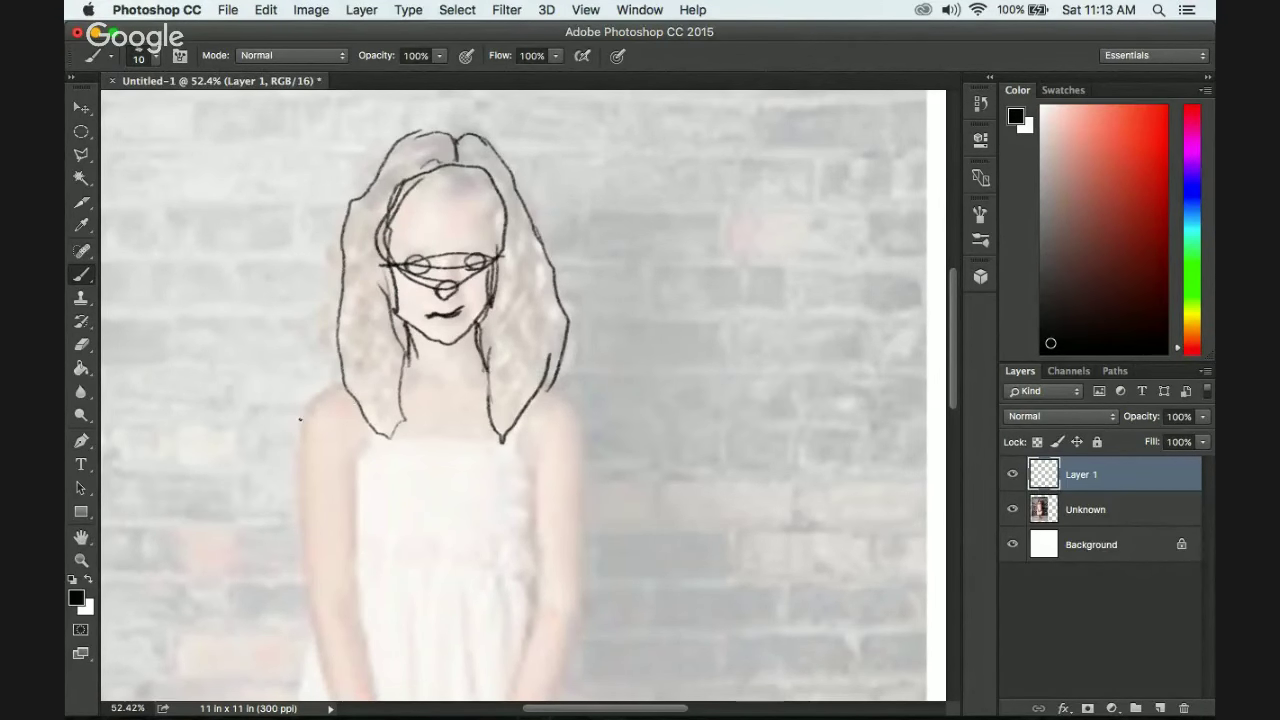
Sketch both upper arms over the photo, with circles for the shoulder joints and a line connecting the shoulders.
mouse_move(346, 381)
left_mouse_down()
mouse_move(313, 559)
mouse_move(335, 594)
mouse_move(350, 579)
mouse_move(354, 482)
left_mouse_up()
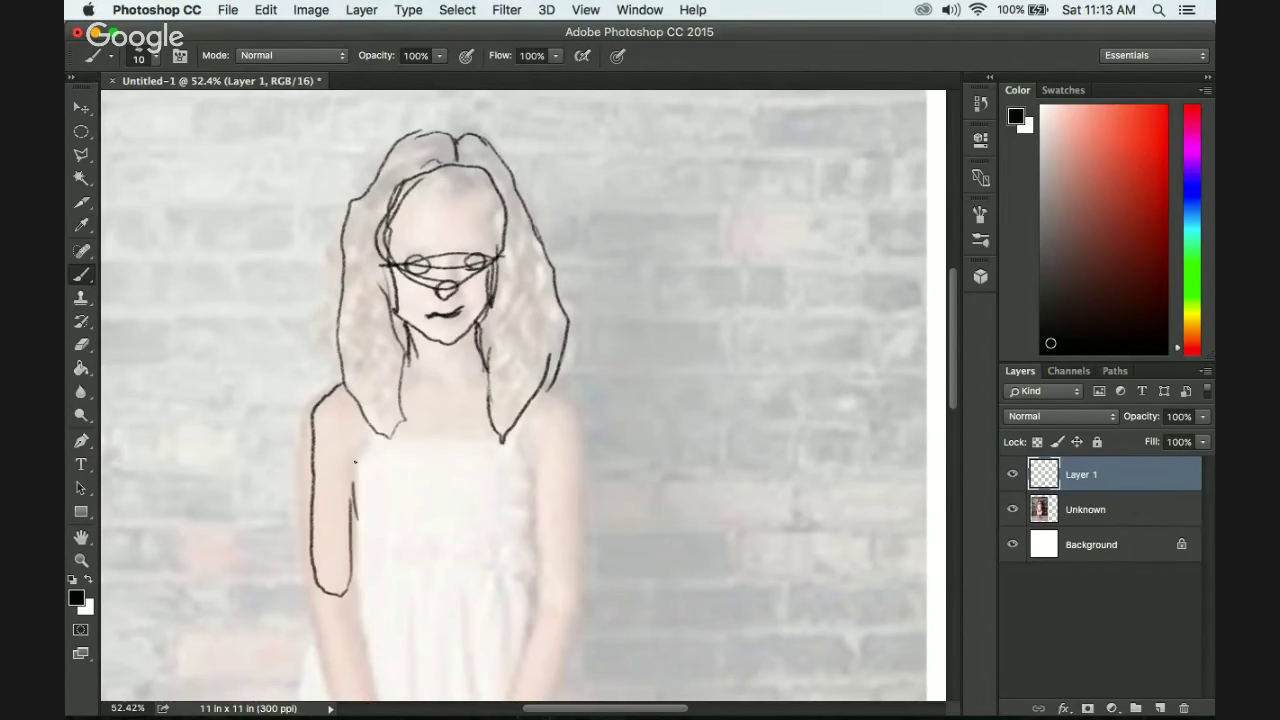
left_click_drag(330, 400, 328, 403)
mouse_move(533, 427)
left_mouse_down()
mouse_move(573, 422)
mouse_move(536, 428)
left_mouse_up()
mouse_move(352, 417)
left_mouse_down()
mouse_move(494, 408)
mouse_move(563, 424)
left_mouse_up()
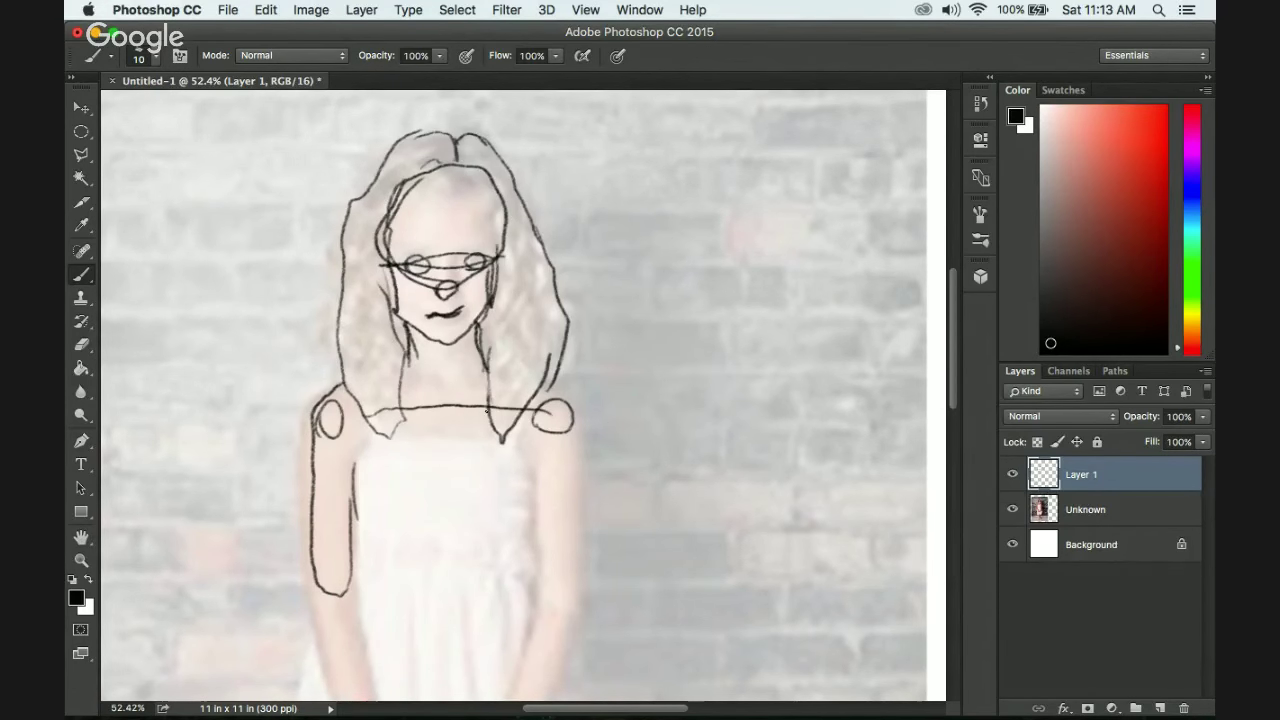
mouse_move(500, 372)
left_mouse_down()
mouse_move(577, 402)
mouse_move(574, 507)
mouse_move(595, 517)
mouse_move(575, 484)
mouse_move(585, 454)
mouse_move(568, 615)
left_mouse_up()
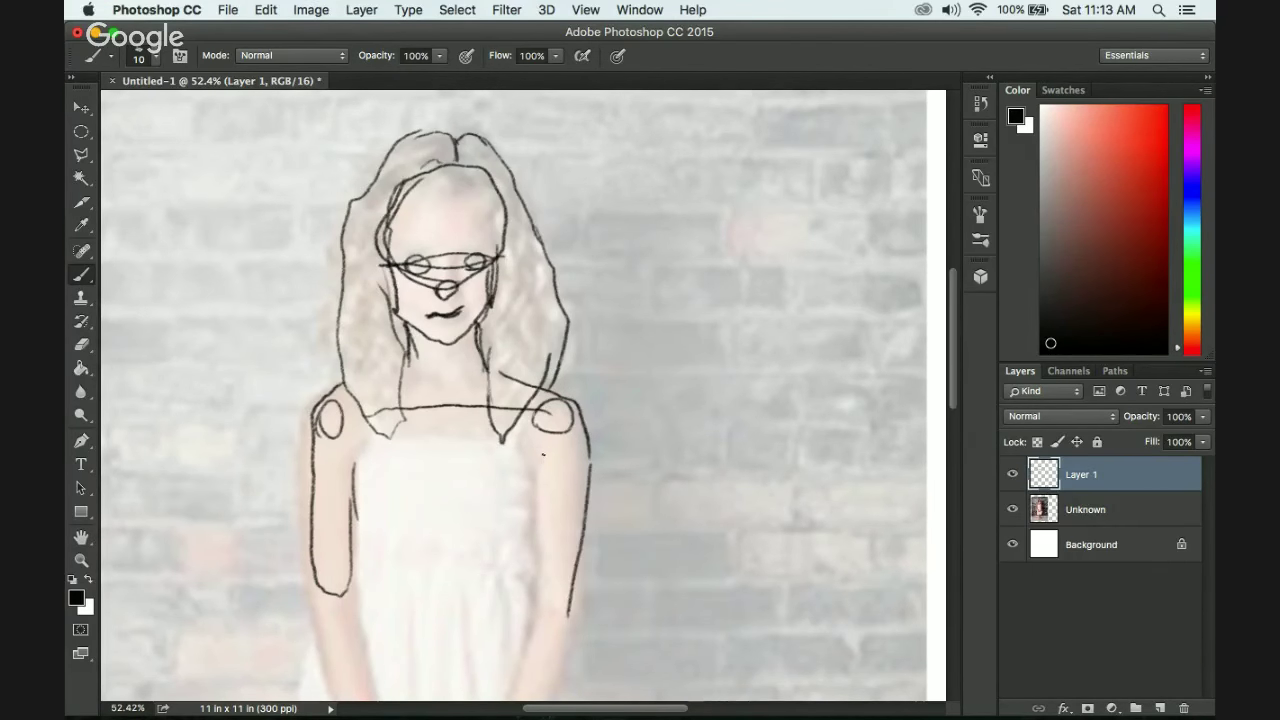
mouse_move(543, 455)
left_mouse_down()
mouse_move(546, 604)
mouse_move(562, 598)
mouse_move(552, 612)
left_mouse_up()
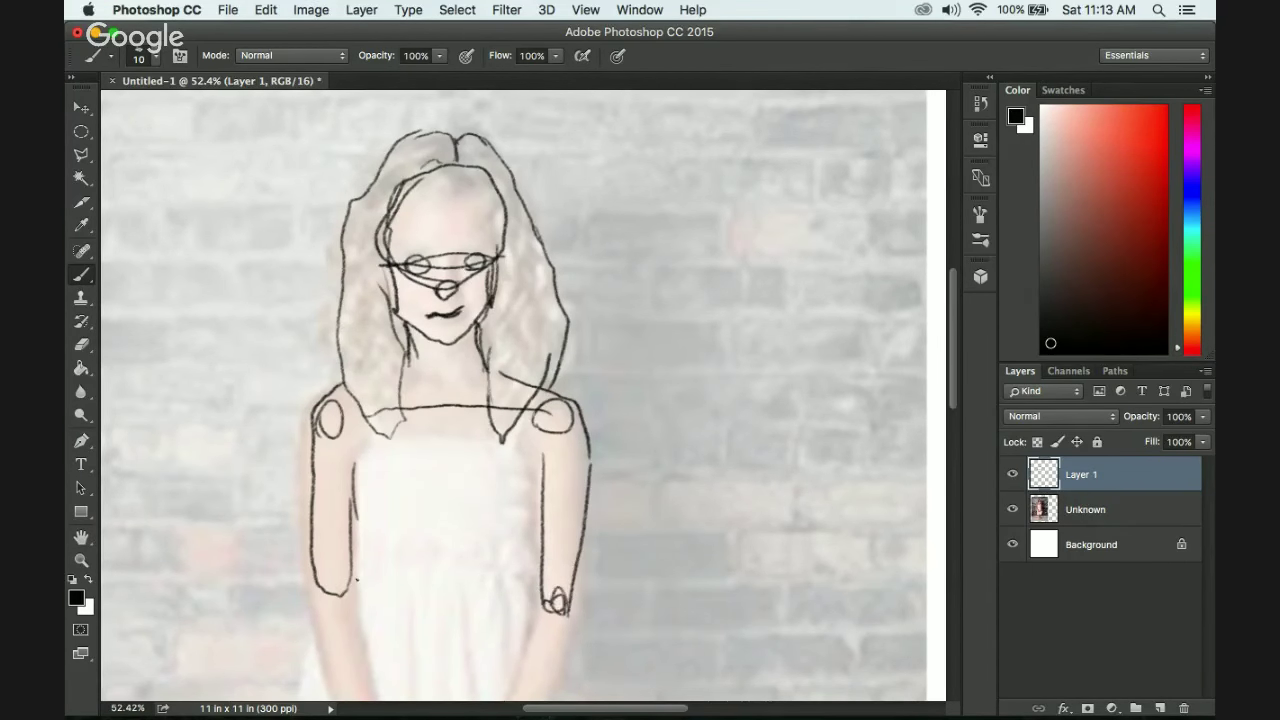
Complete the elbow joints and sketch both forearms as straight lines running down toward the hands.
mouse_move(327, 600)
left_mouse_down()
mouse_move(332, 580)
mouse_move(310, 616)
mouse_move(334, 668)
left_mouse_up()
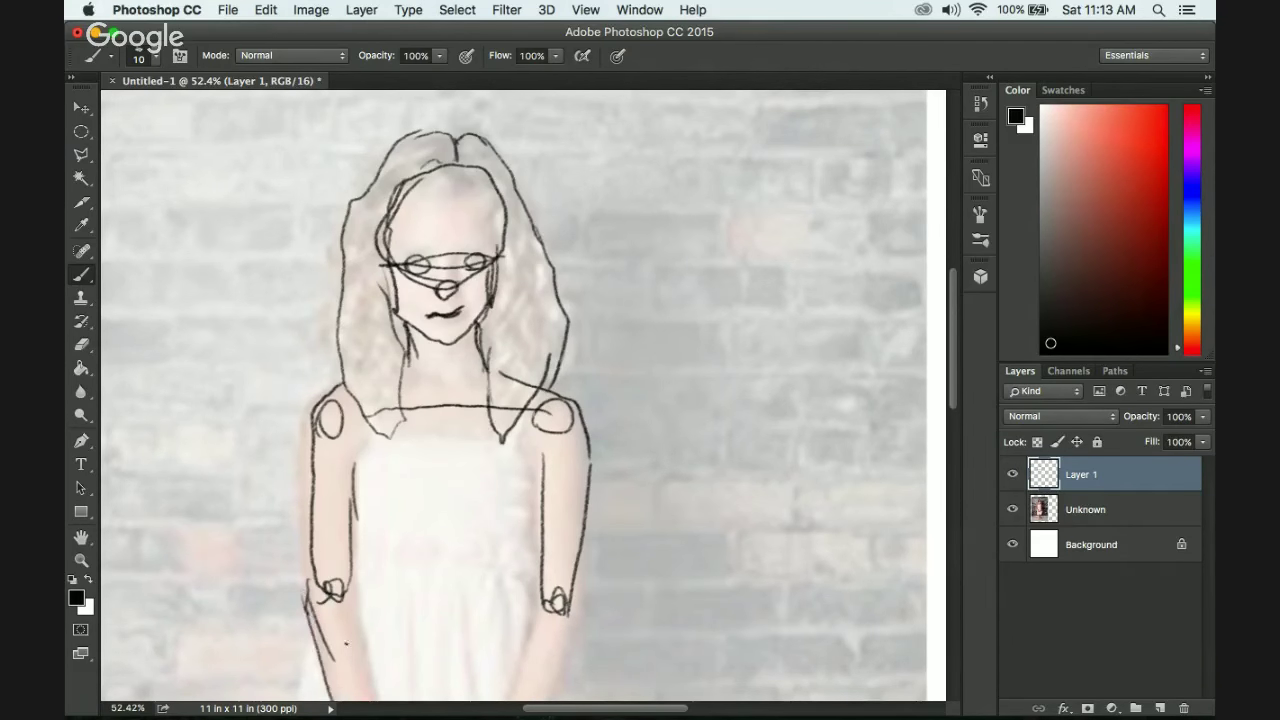
left_click_drag(350, 612, 388, 700)
left_click_drag(540, 606, 518, 700)
left_click_drag(570, 626, 552, 700)
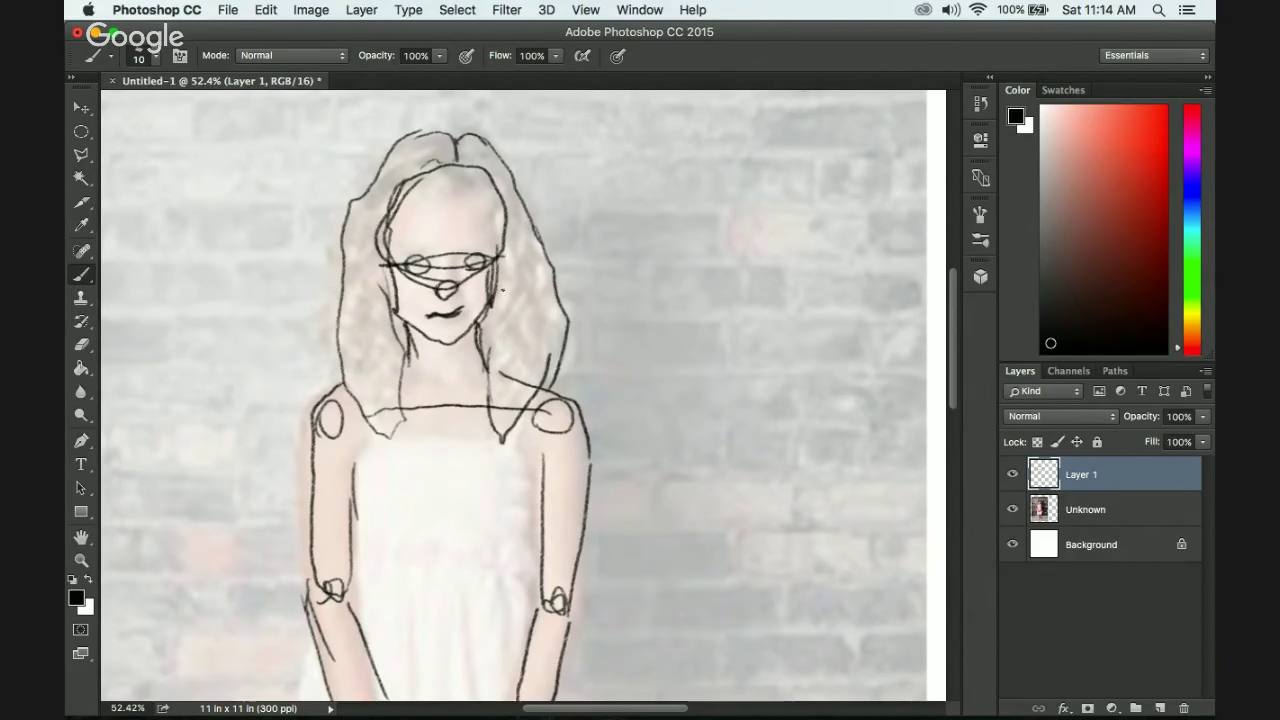
Refine the head sketch with the lower face planes, brow line, darker eye line and hairline across the forehead.
mouse_move(428, 324)
left_mouse_down()
mouse_move(402, 298)
mouse_move(411, 246)
mouse_move(457, 240)
mouse_move(491, 298)
mouse_move(462, 330)
mouse_move(420, 340)
left_mouse_up()
mouse_move(404, 258)
left_mouse_down()
mouse_move(418, 326)
mouse_move(476, 320)
mouse_move(482, 262)
left_mouse_up()
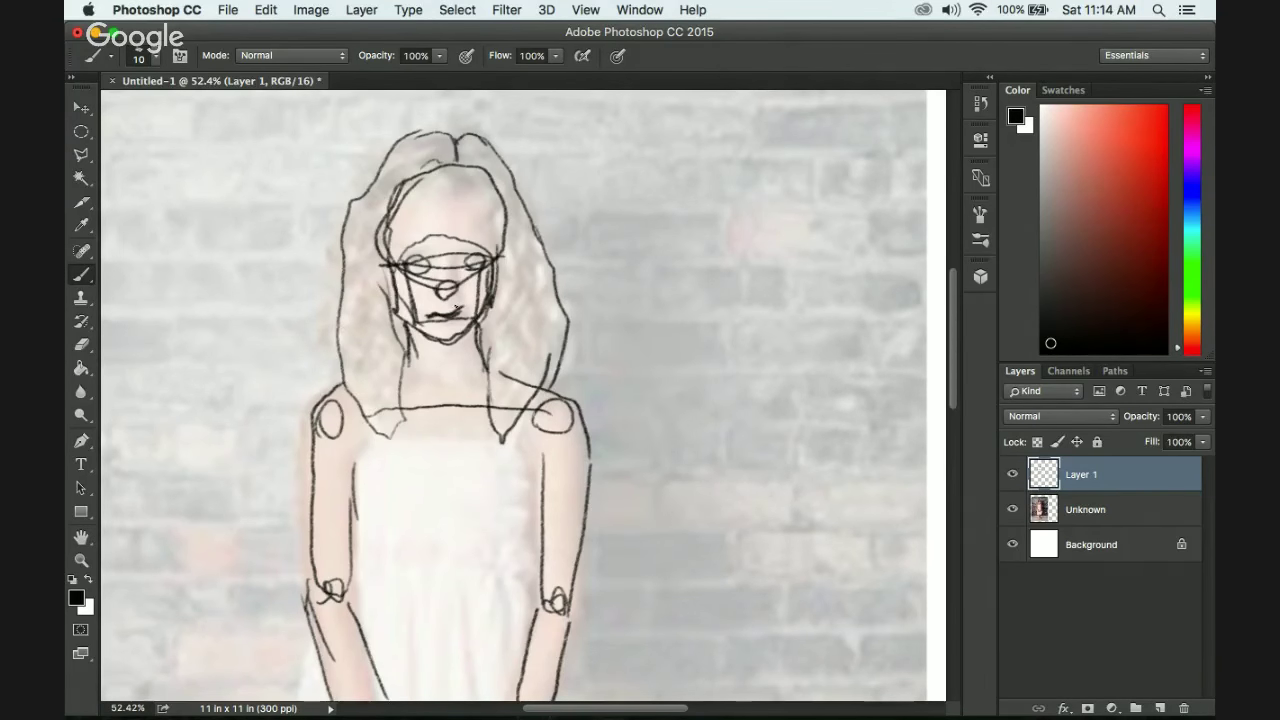
left_click_drag(404, 260, 496, 260)
mouse_move(434, 172)
left_mouse_down()
mouse_move(478, 207)
mouse_move(454, 193)
mouse_move(505, 244)
left_mouse_up()
left_click_drag(428, 186, 382, 226)
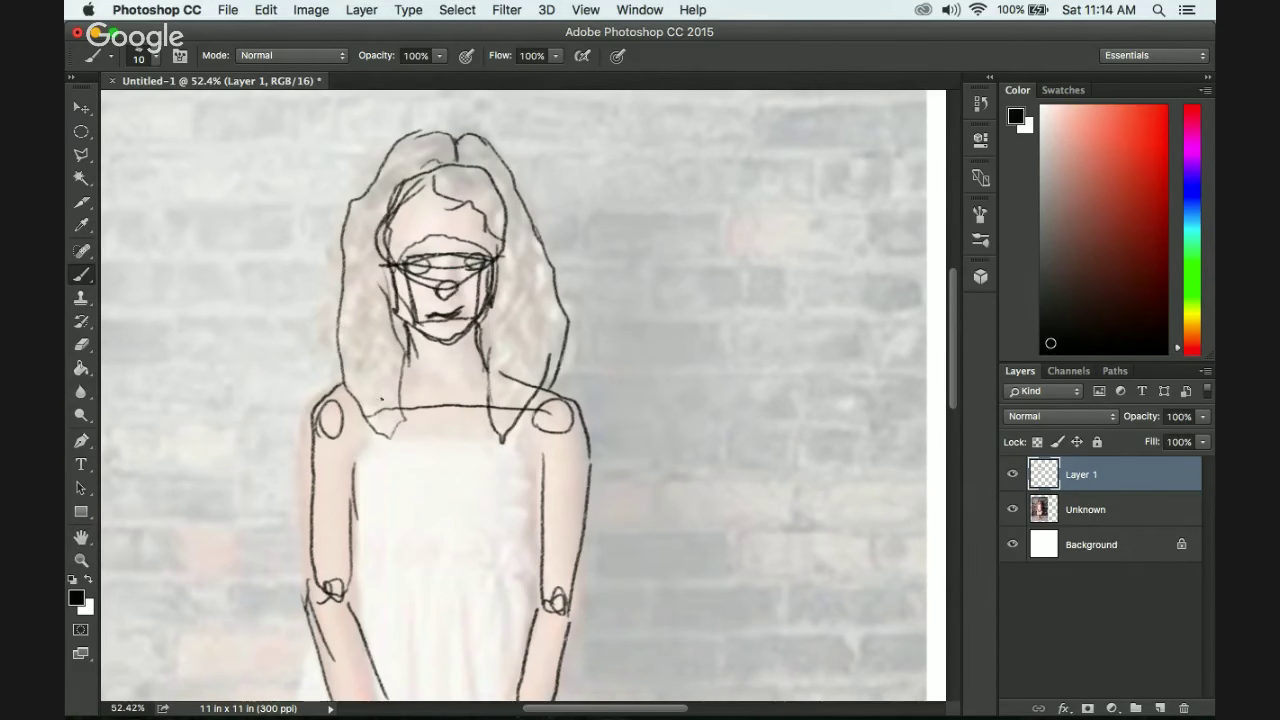
Sketch the collarbones and build the torso from two opposing triangles between shoulders and hips, tied to the shoulder joints.
left_click_drag(378, 399, 534, 396)
mouse_move(952, 370)
left_mouse_down()
mouse_move(954, 352)
mouse_move(949, 422)
mouse_move(949, 401)
left_mouse_up()
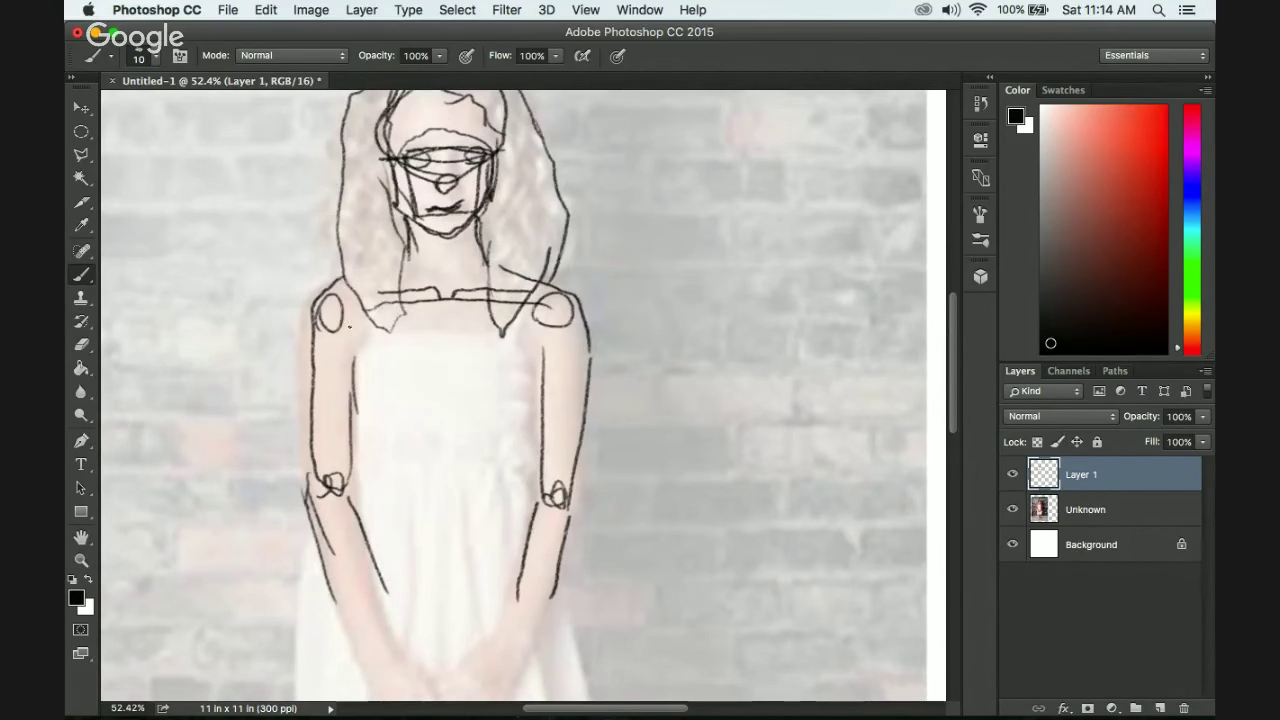
mouse_move(346, 343)
left_mouse_down()
mouse_move(358, 412)
mouse_move(441, 604)
mouse_move(534, 342)
left_mouse_up()
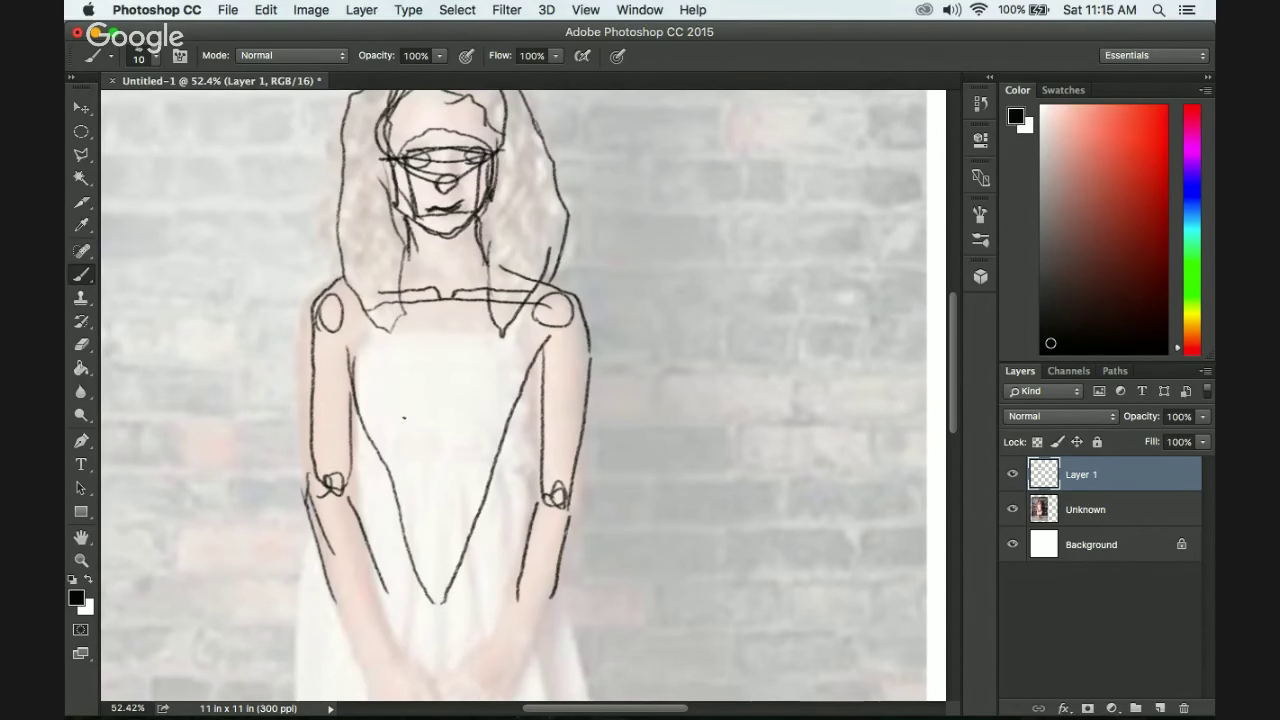
mouse_move(440, 300)
left_mouse_down()
mouse_move(361, 466)
mouse_move(319, 597)
mouse_move(571, 597)
mouse_move(522, 539)
mouse_move(443, 296)
left_mouse_up()
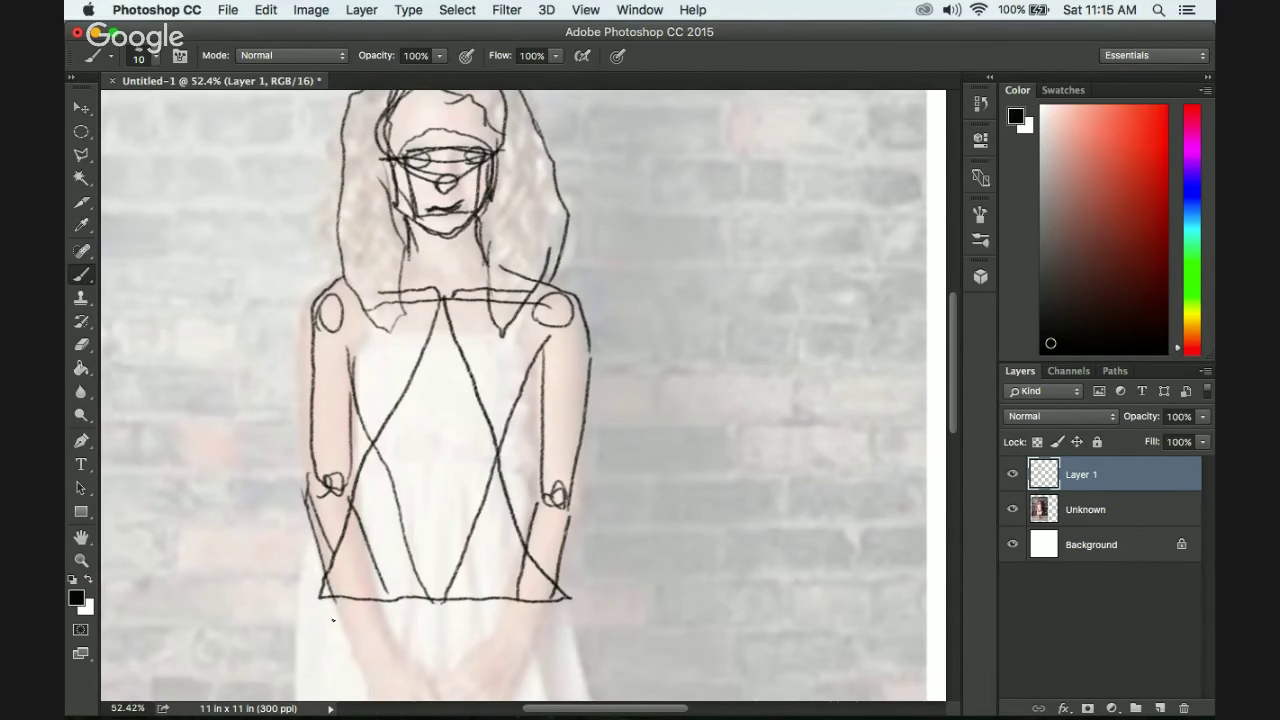
mouse_move(340, 315)
left_mouse_down()
mouse_move(353, 378)
mouse_move(360, 311)
mouse_move(391, 305)
left_mouse_up()
left_click_drag(563, 316, 522, 358)
left_click_drag(544, 312, 555, 305)
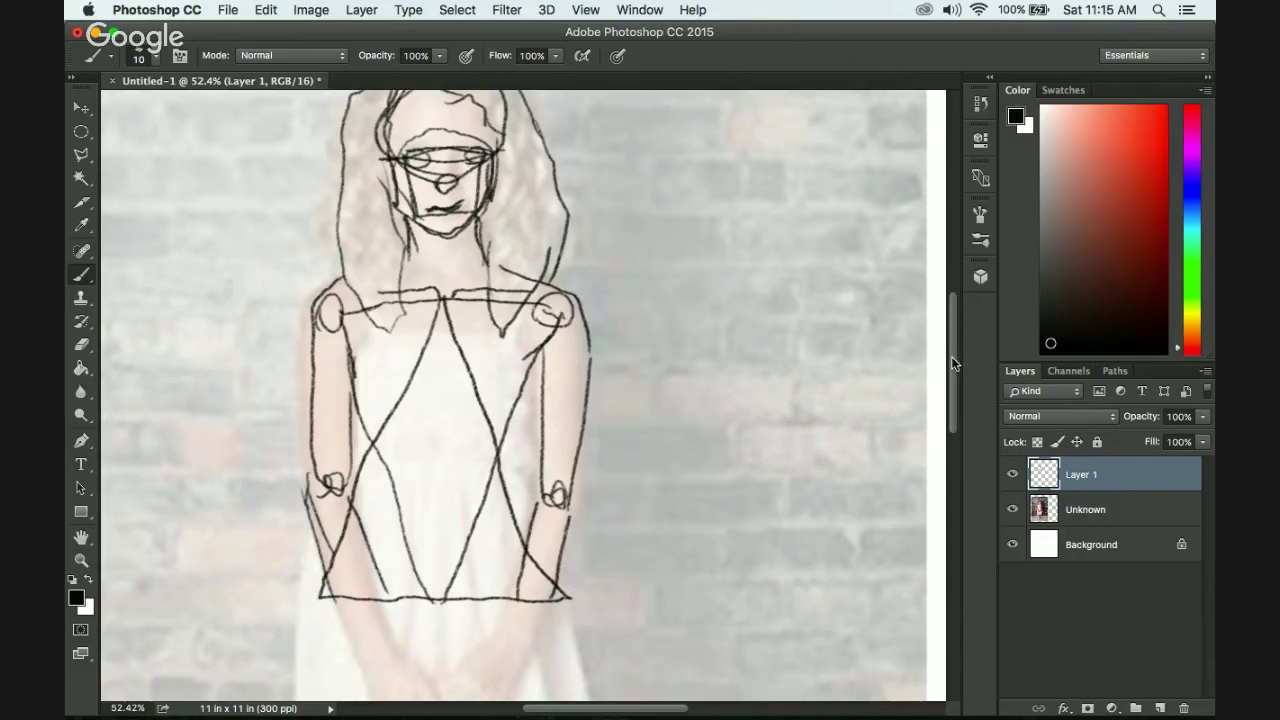
Sketch the outer thigh lines over the dress with knee circles, a hip joint circle and a V-shaped pelvis below the torso.
mouse_move(951, 356)
left_mouse_down()
mouse_move(952, 342)
mouse_move(953, 456)
mouse_move(953, 338)
left_mouse_up()
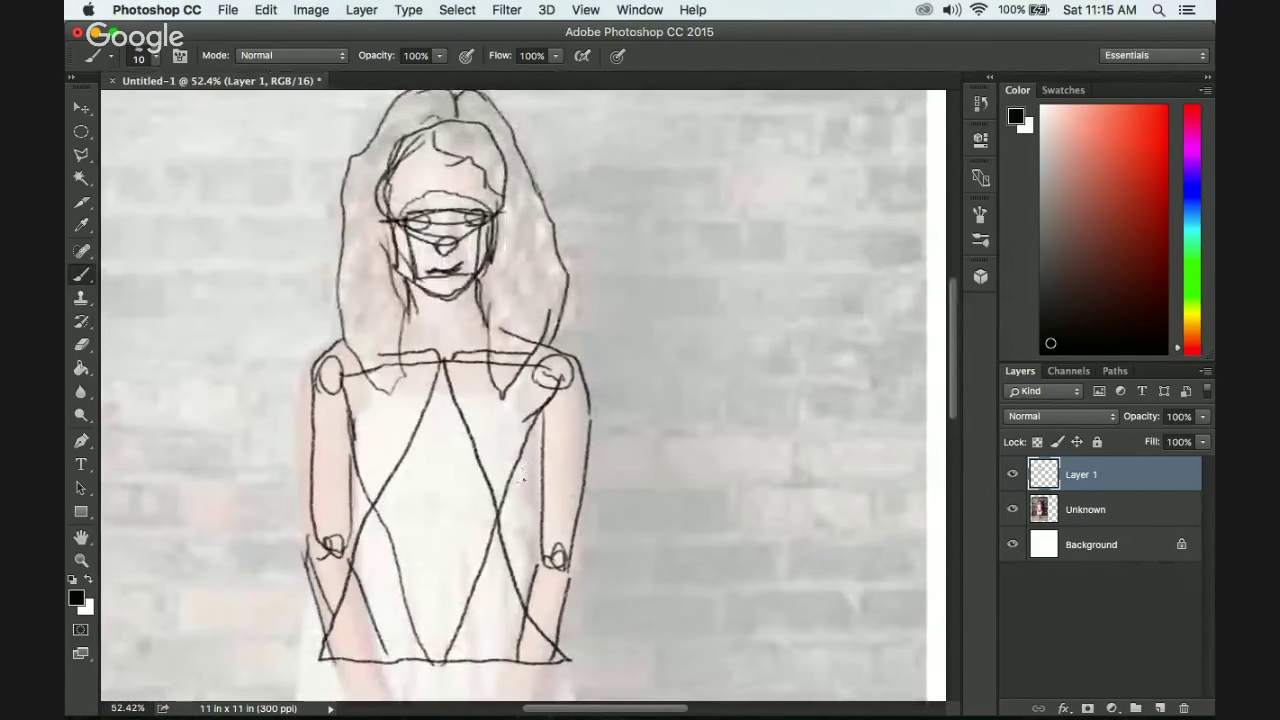
mouse_move(954, 339)
left_mouse_down()
mouse_move(955, 320)
mouse_move(949, 423)
left_mouse_up()
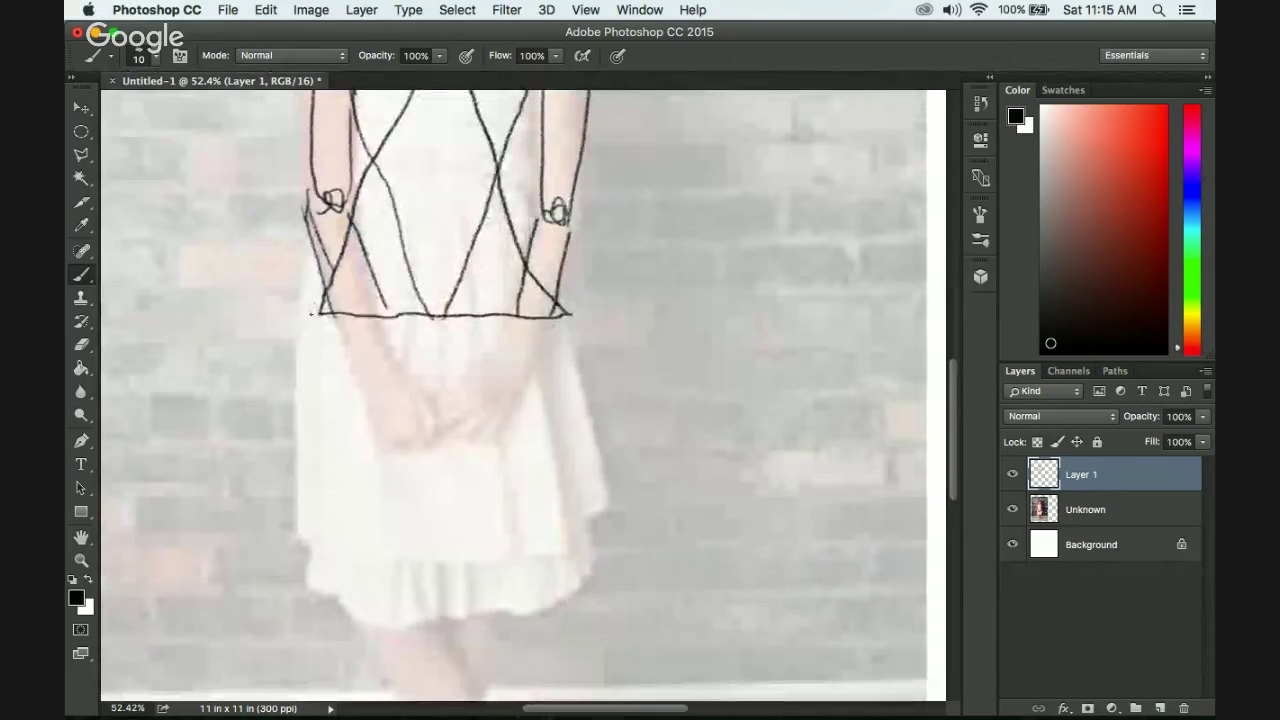
mouse_move(312, 314)
left_mouse_down()
mouse_move(312, 440)
mouse_move(336, 552)
mouse_move(362, 615)
mouse_move(382, 612)
mouse_move(356, 622)
left_mouse_up()
mouse_move(488, 584)
left_mouse_down()
mouse_move(511, 547)
mouse_move(517, 318)
mouse_move(523, 334)
left_mouse_up()
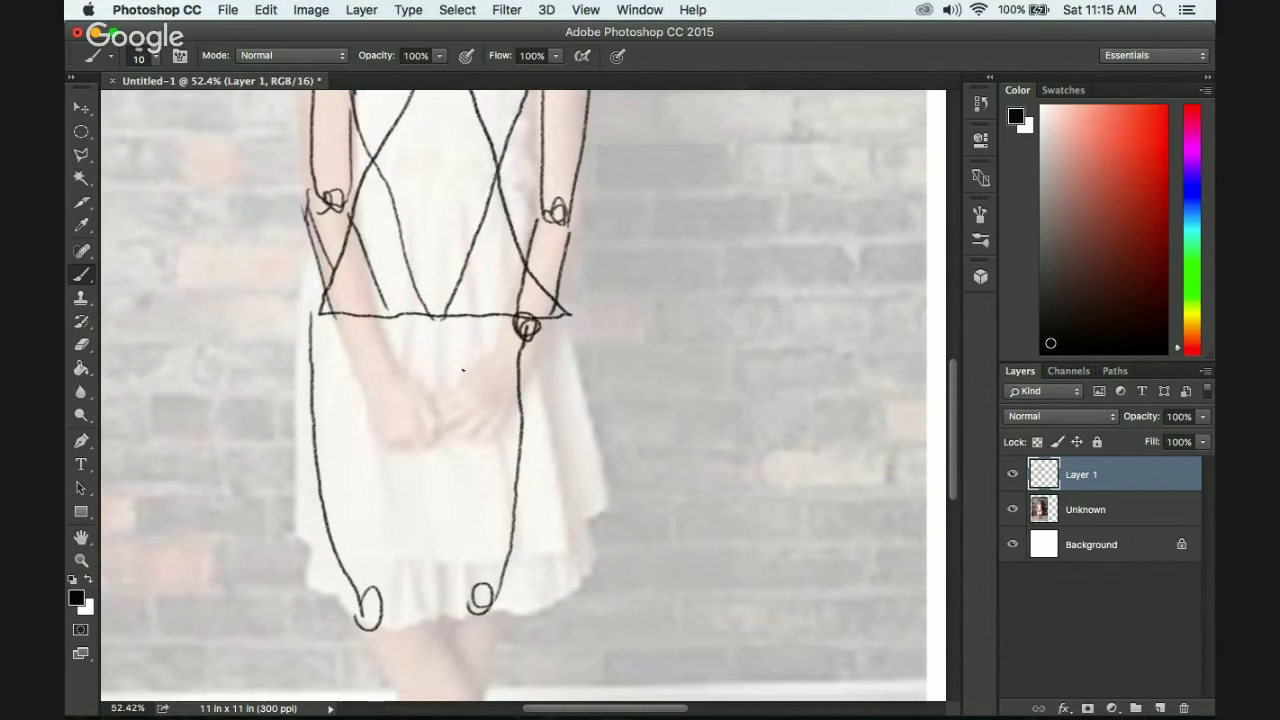
mouse_move(350, 306)
left_mouse_down()
mouse_move(428, 372)
mouse_move(520, 320)
left_mouse_up()
left_click_drag(466, 368, 512, 322)
Draw the inner line of the thigh on the photo's left side, reinforce its outer contour and mark around the knee.
left_click_drag(388, 357, 390, 504)
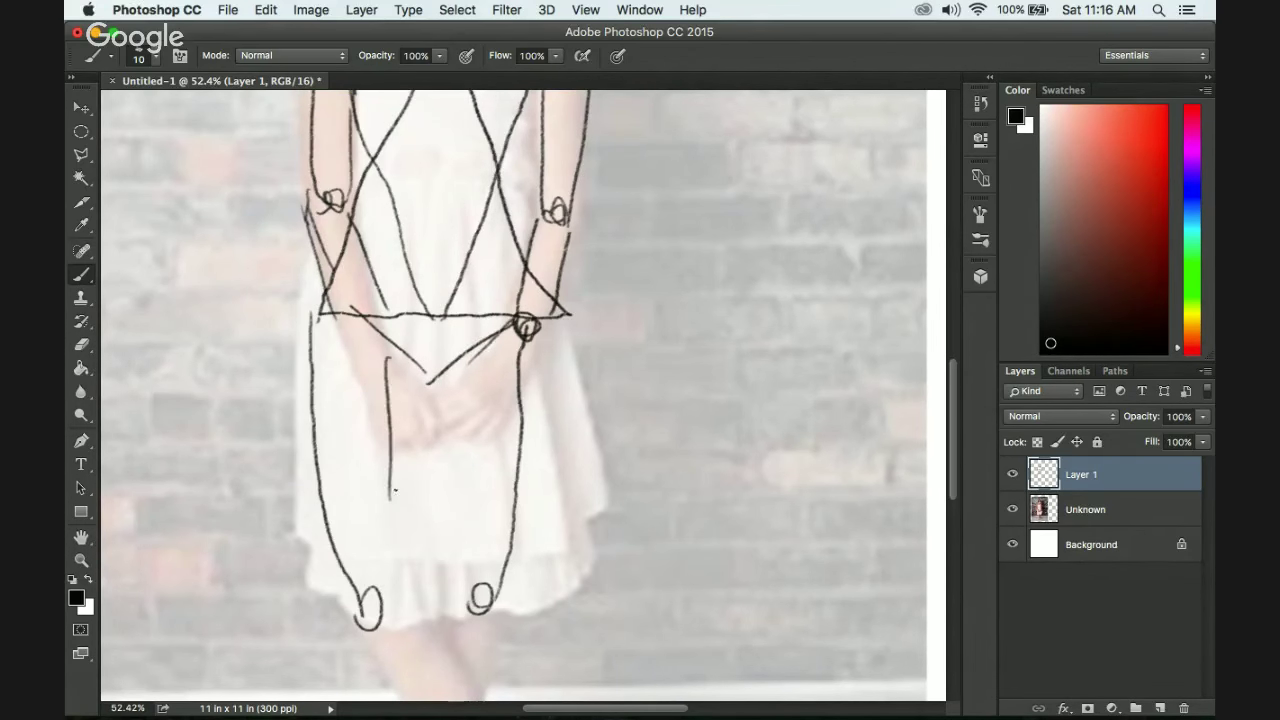
left_click_drag(381, 418, 403, 575)
left_click_drag(392, 522, 398, 606)
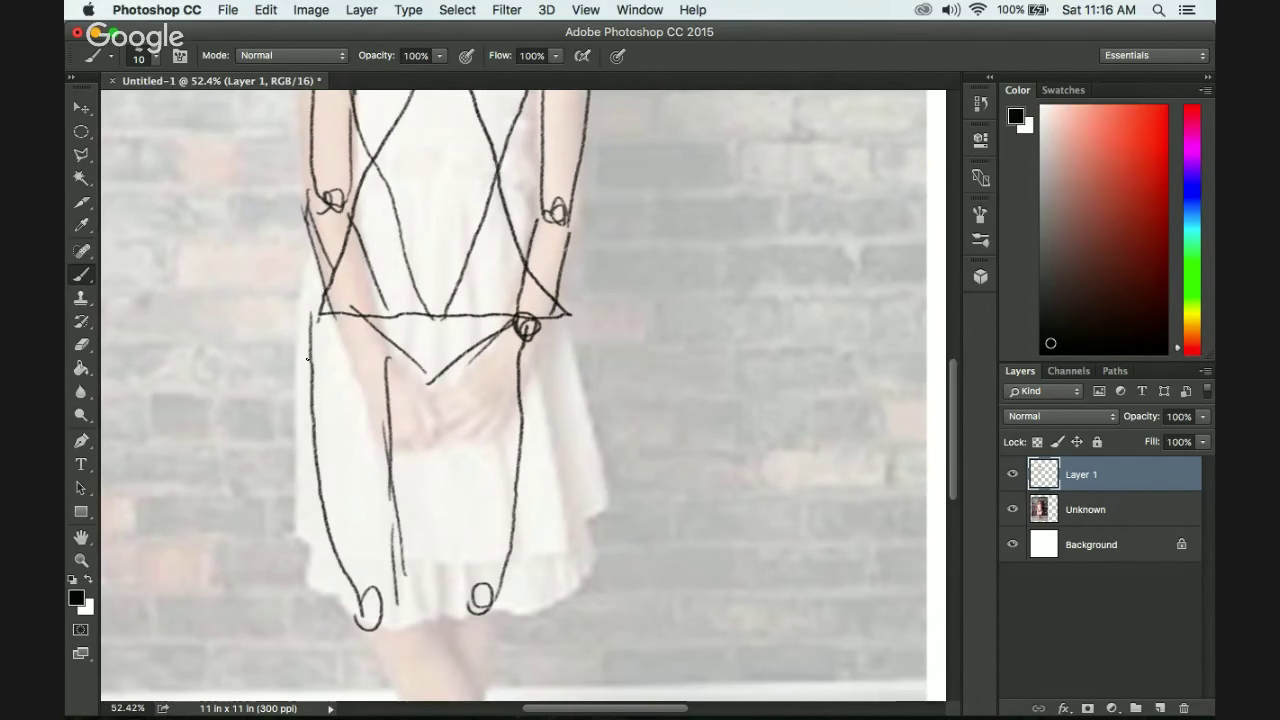
left_click_drag(307, 360, 334, 544)
mouse_move(304, 464)
left_mouse_down()
mouse_move(326, 560)
mouse_move(368, 623)
mouse_move(338, 590)
mouse_move(357, 614)
mouse_move(382, 637)
left_mouse_up()
left_click_drag(400, 594, 424, 616)
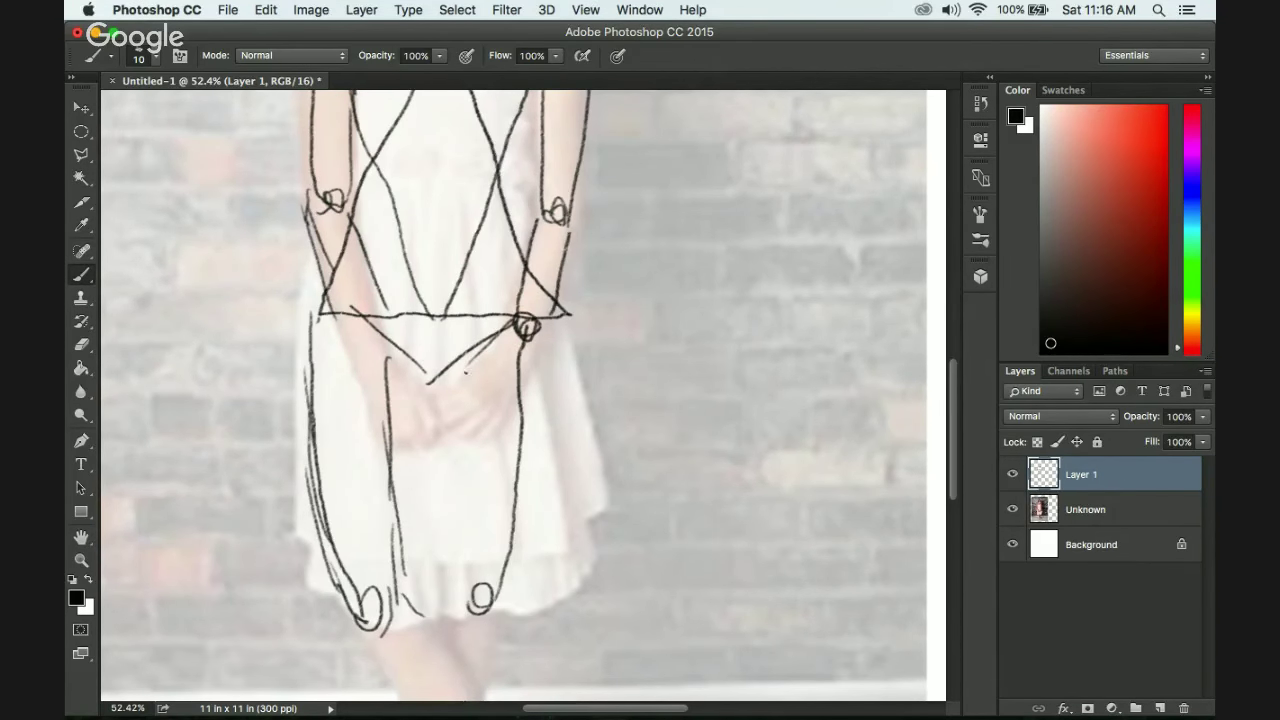
Thicken the outer contour of the thigh on the photo's right side with repeated strokes and draw its inner line.
left_click_drag(537, 340, 532, 454)
left_click_drag(533, 378, 512, 576)
left_click_drag(526, 478, 498, 590)
mouse_move(479, 484)
left_mouse_down()
mouse_move(471, 566)
mouse_move(465, 462)
left_mouse_up()
mouse_move(472, 570)
left_mouse_down()
mouse_move(468, 376)
mouse_move(465, 424)
left_mouse_up()
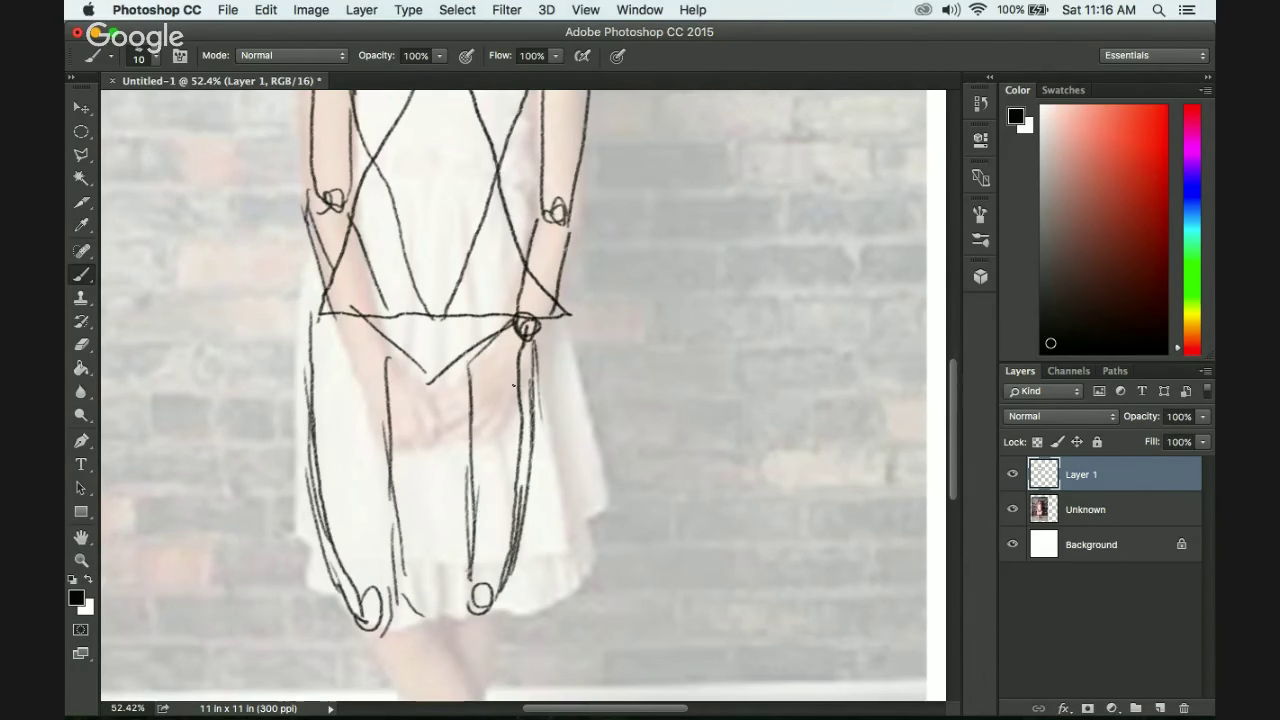
left_click_drag(540, 342, 536, 452)
left_click_drag(540, 450, 522, 522)
left_click_drag(526, 400, 510, 576)
left_click_drag(516, 526, 500, 596)
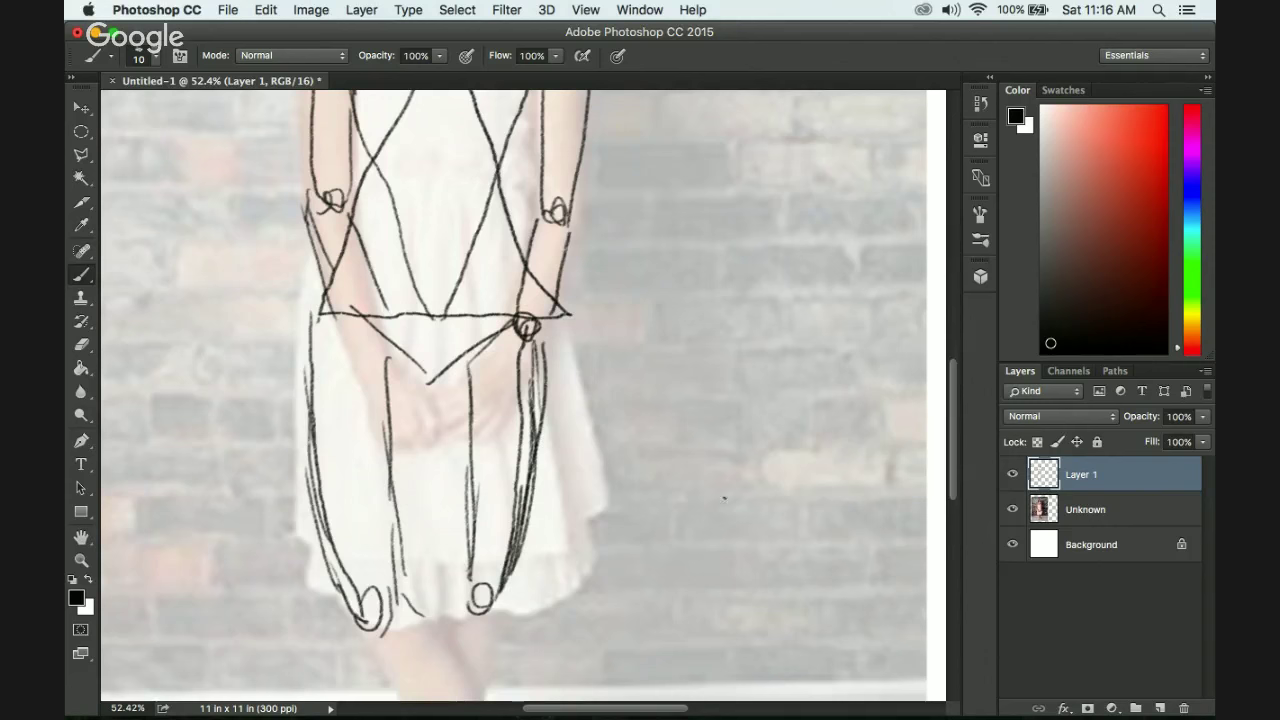
Sketch the front lower leg crossing diagonally below the dress, with a small ankle joint and a pointed foot outline.
scroll(954, 416, "up", 5)
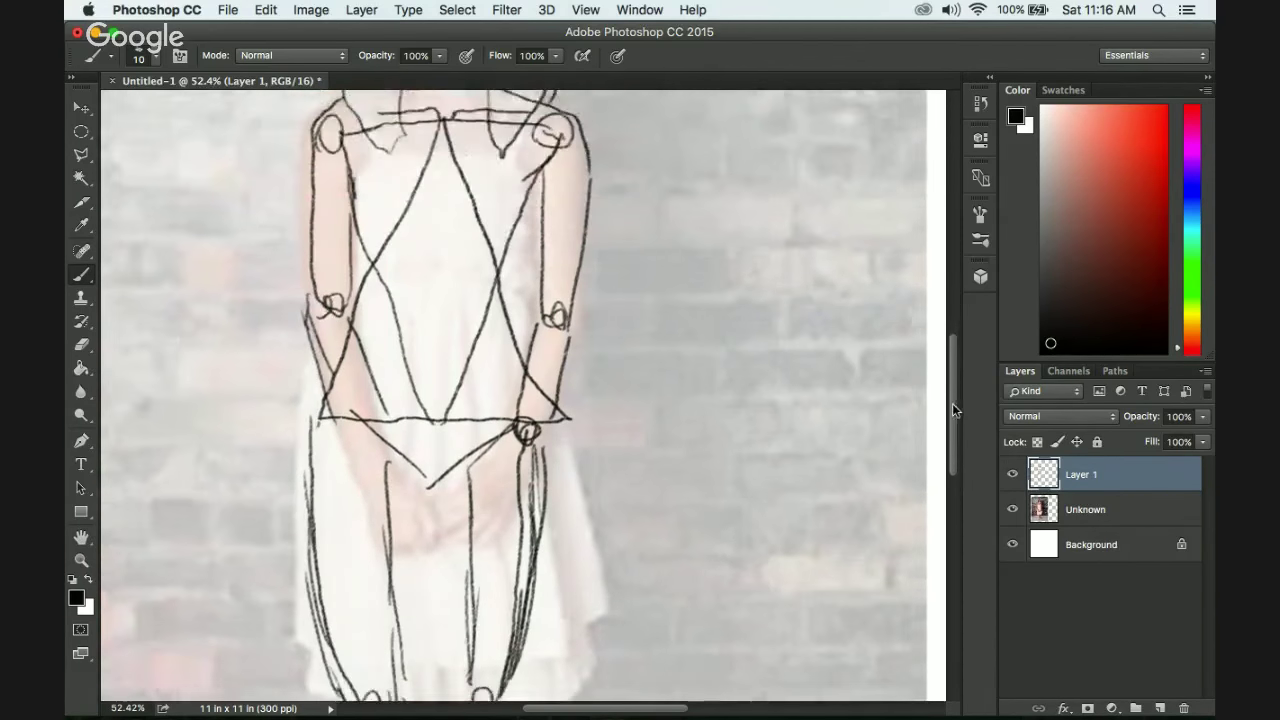
scroll(952, 403, "down", 10)
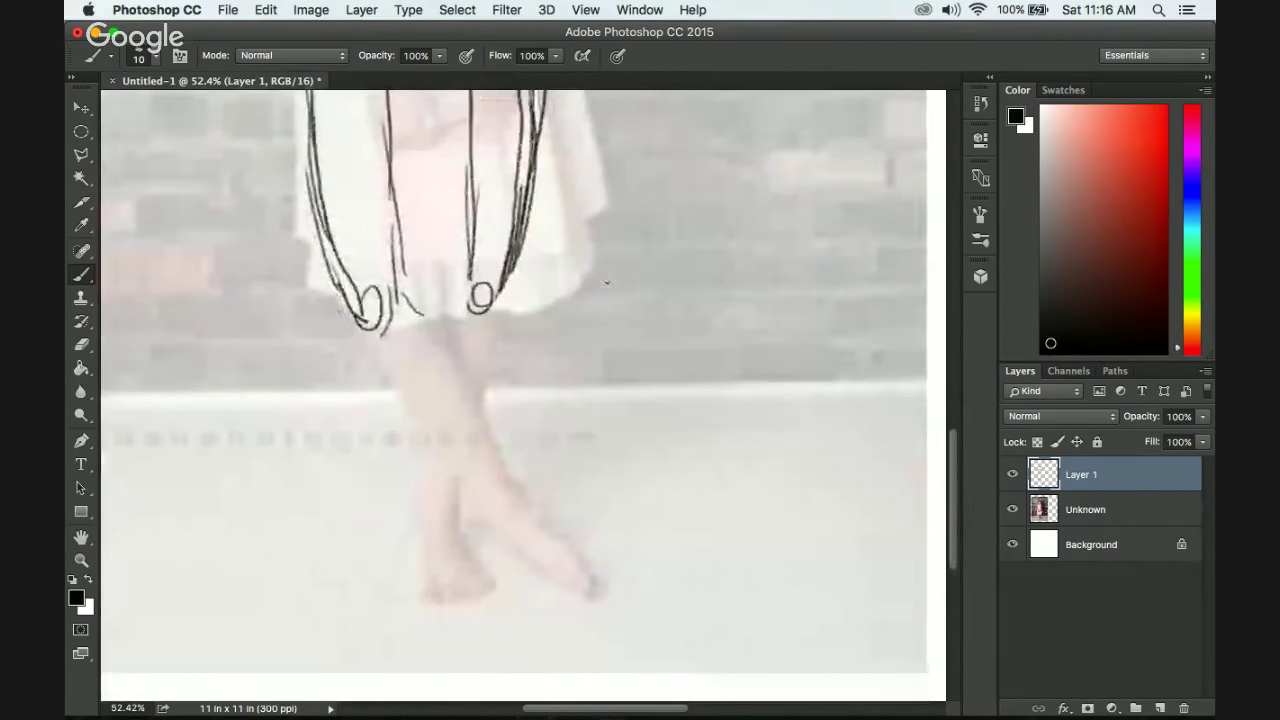
mouse_move(362, 337)
left_mouse_down()
mouse_move(503, 524)
mouse_move(528, 507)
left_mouse_up()
mouse_move(411, 316)
left_mouse_down()
mouse_move(494, 434)
mouse_move(522, 569)
mouse_move(597, 593)
mouse_move(580, 556)
mouse_move(522, 518)
left_mouse_up()
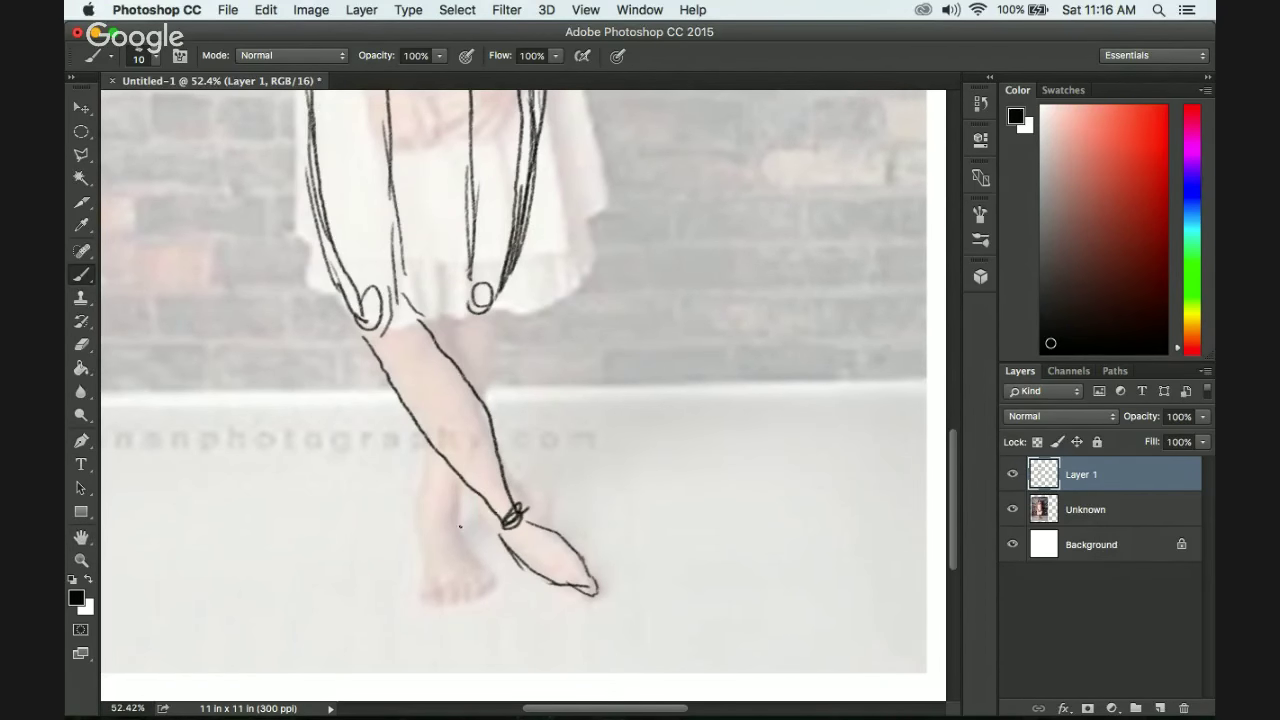
Sketch the rear lower leg behind the crossing one, from knee to ankle circle, and add its foot with short toe marks.
mouse_move(430, 450)
left_mouse_down()
mouse_move(420, 522)
mouse_move(436, 500)
mouse_move(446, 516)
mouse_move(426, 518)
mouse_move(453, 528)
left_mouse_up()
mouse_move(460, 478)
left_mouse_down()
mouse_move(420, 603)
mouse_move(458, 603)
mouse_move(493, 578)
mouse_move(456, 532)
mouse_move(478, 556)
left_mouse_up()
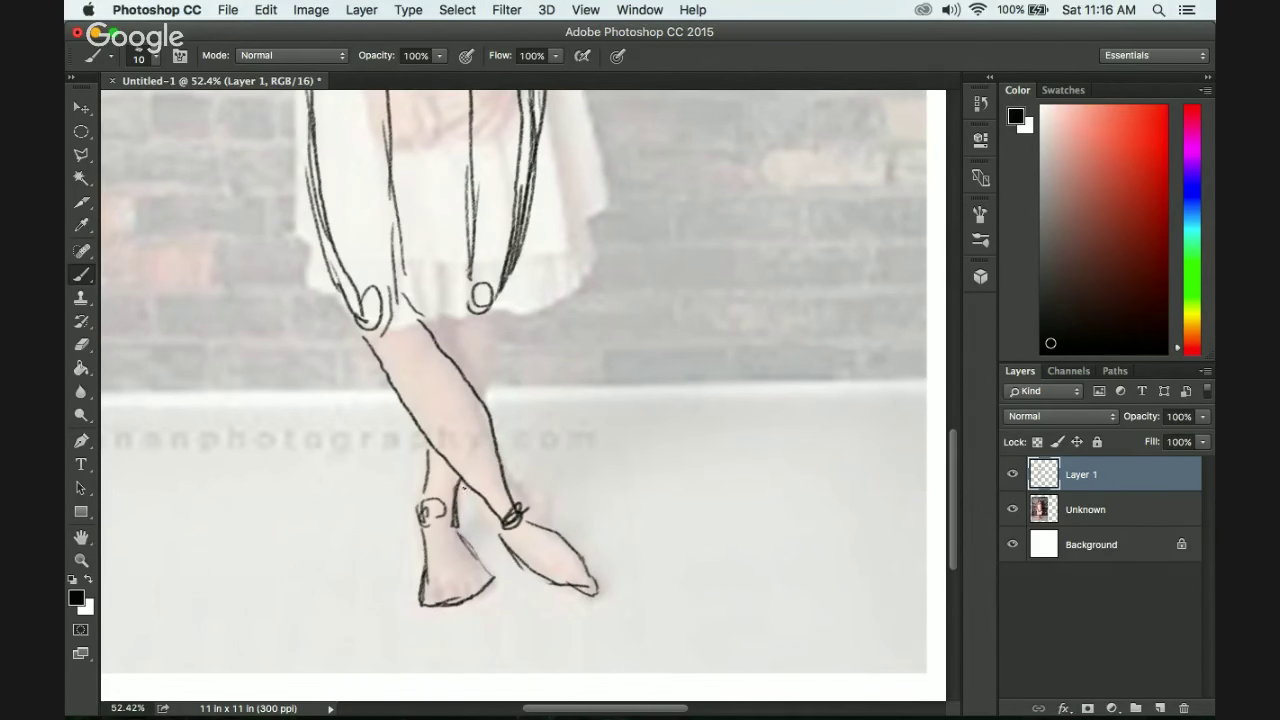
left_click_drag(501, 292, 486, 405)
left_click_drag(466, 300, 454, 350)
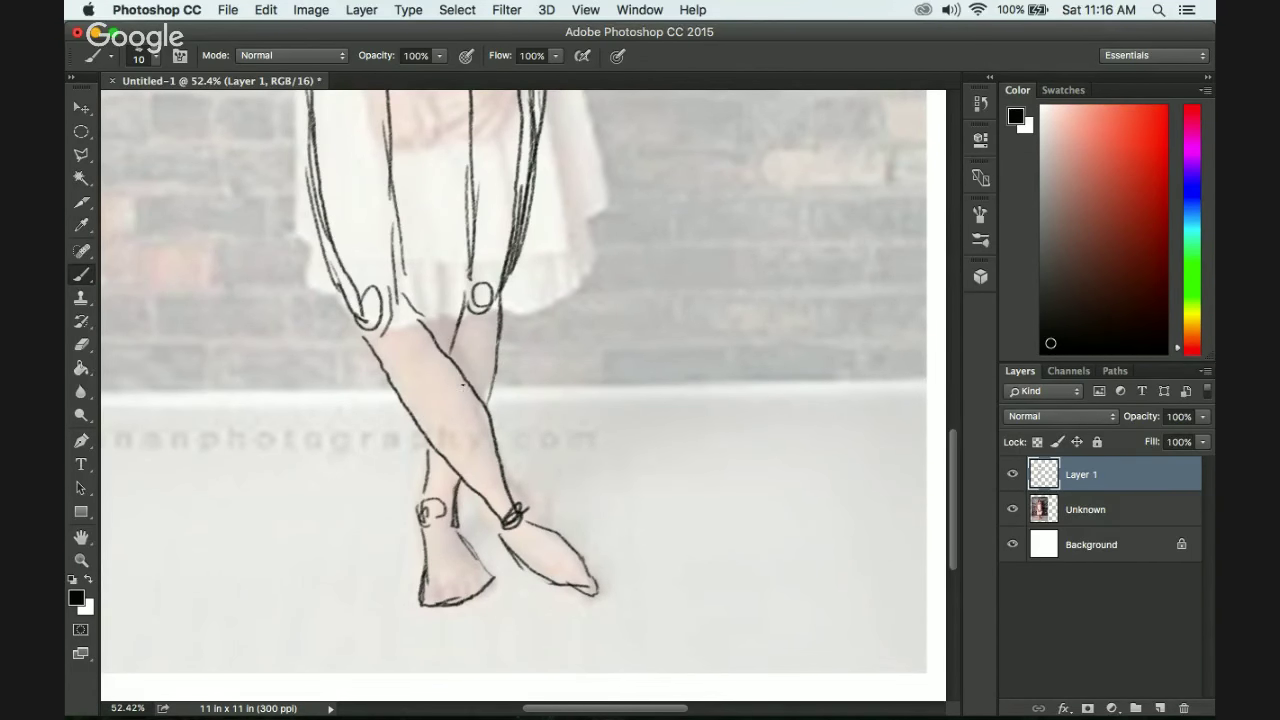
left_click_drag(441, 594, 437, 605)
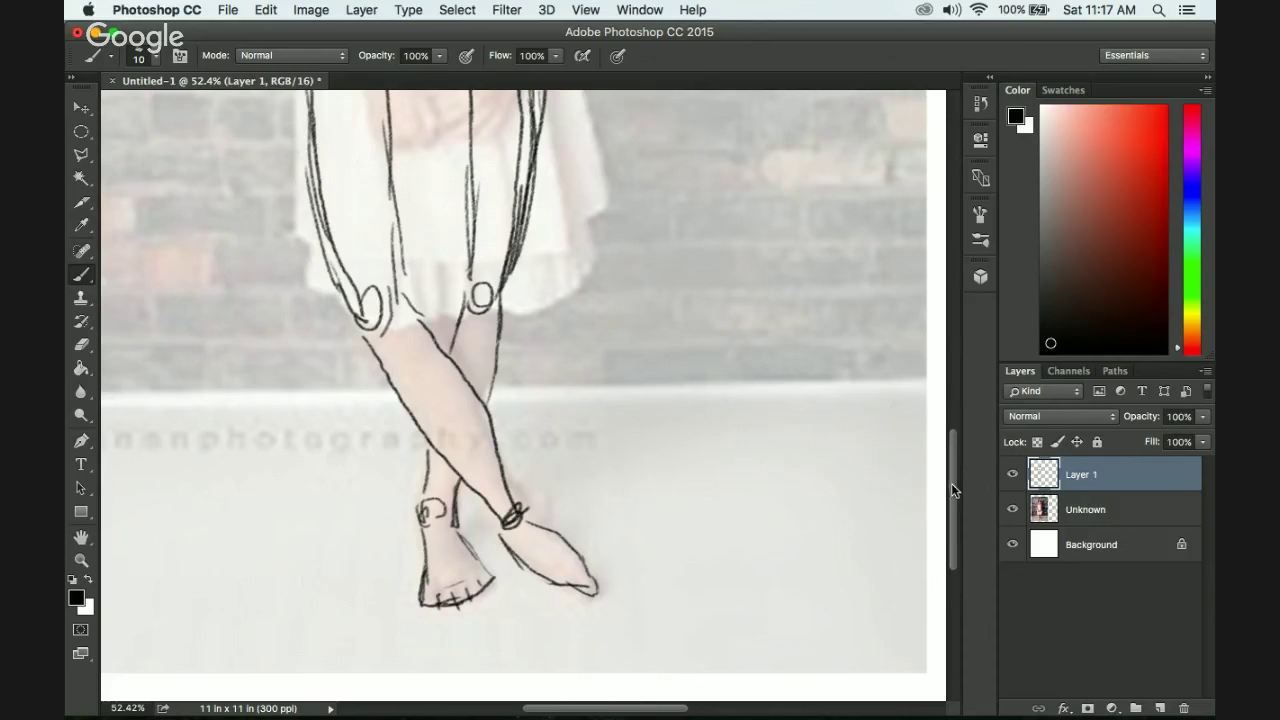
Extend the forearm on the photo's left side to its wrist and sketch both hands over the dress front with simple finger lines.
left_click_drag(951, 483, 923, 409)
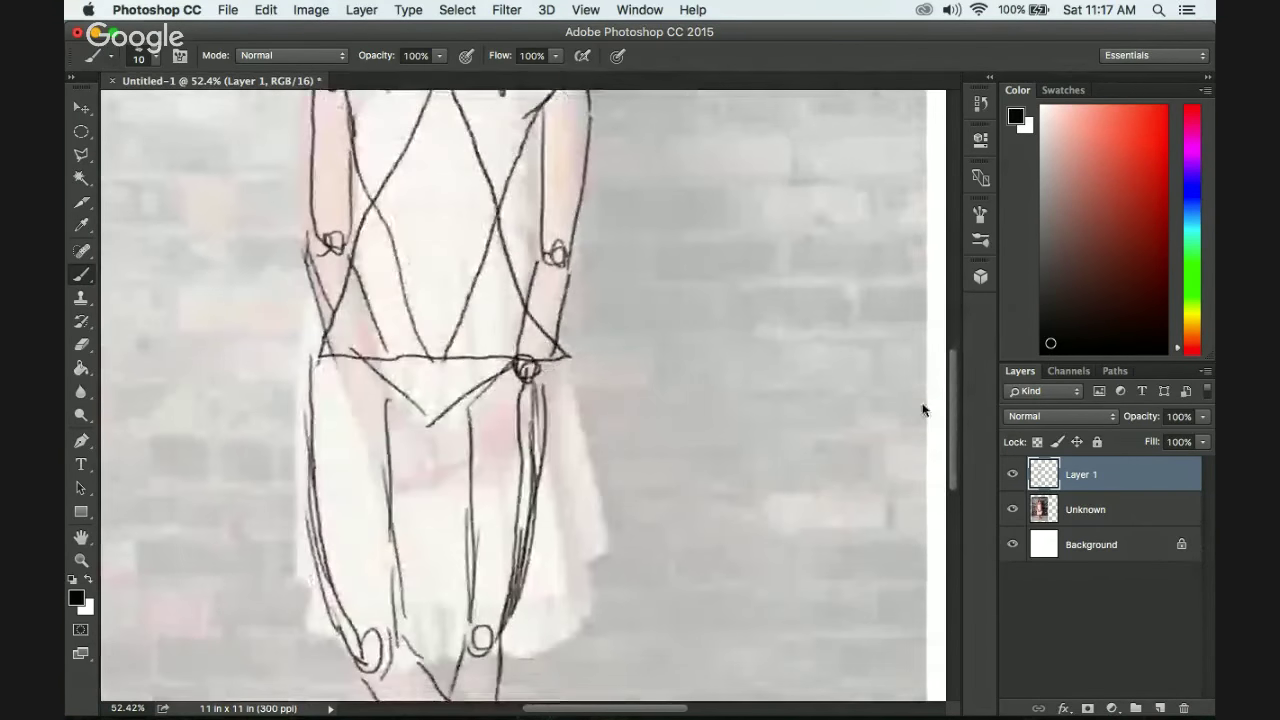
left_click_drag(389, 417, 369, 433)
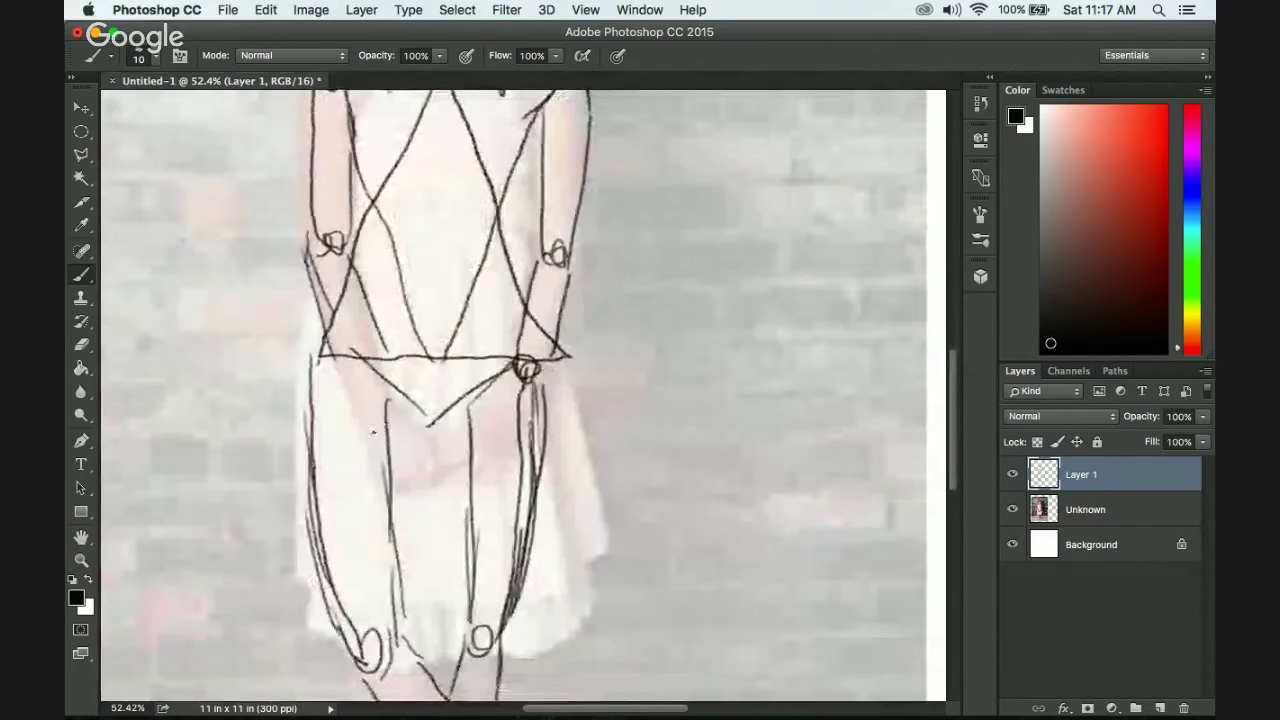
left_click_drag(342, 362, 368, 436)
mouse_move(370, 350)
left_mouse_down()
mouse_move(393, 414)
mouse_move(372, 484)
mouse_move(414, 483)
mouse_move(416, 455)
left_mouse_up()
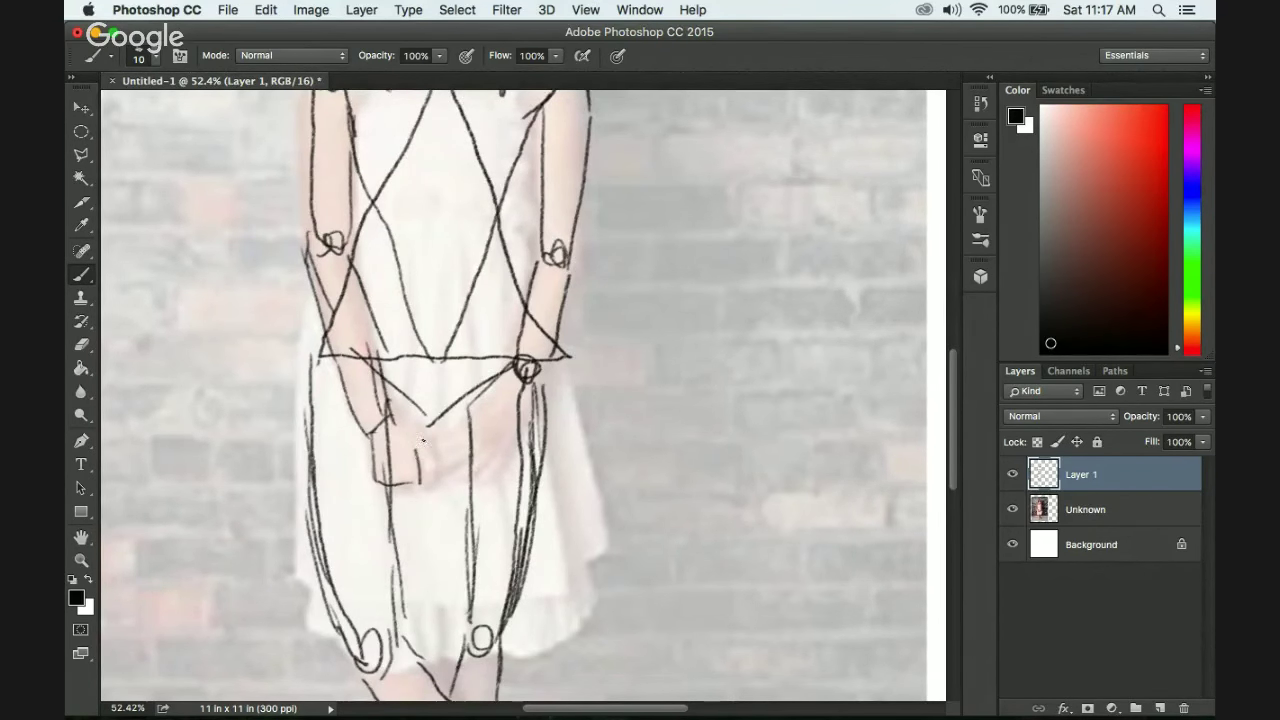
mouse_move(392, 410)
left_mouse_down()
mouse_move(429, 444)
mouse_move(431, 485)
mouse_move(406, 499)
mouse_move(421, 489)
left_mouse_up()
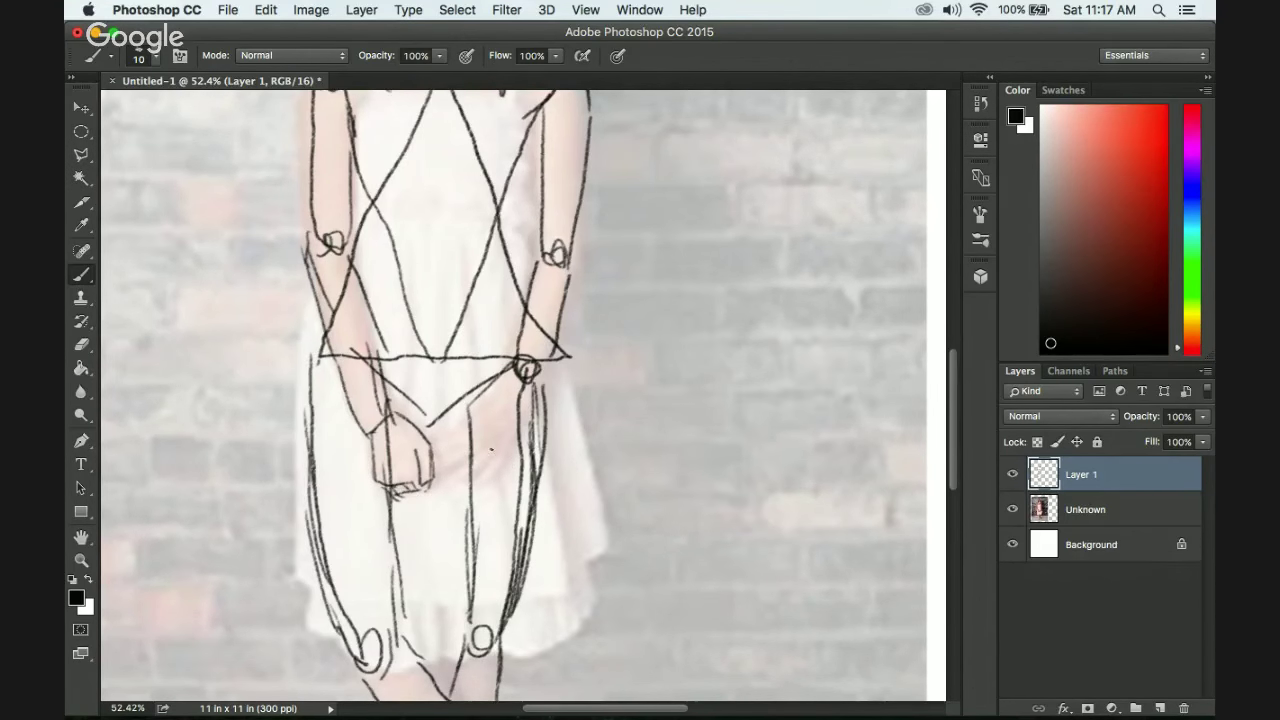
mouse_move(476, 413)
left_mouse_down()
mouse_move(515, 441)
mouse_move(527, 383)
mouse_move(477, 413)
mouse_move(436, 466)
mouse_move(480, 440)
mouse_move(443, 484)
mouse_move(503, 453)
mouse_move(478, 422)
mouse_move(437, 440)
mouse_move(471, 437)
left_mouse_up()
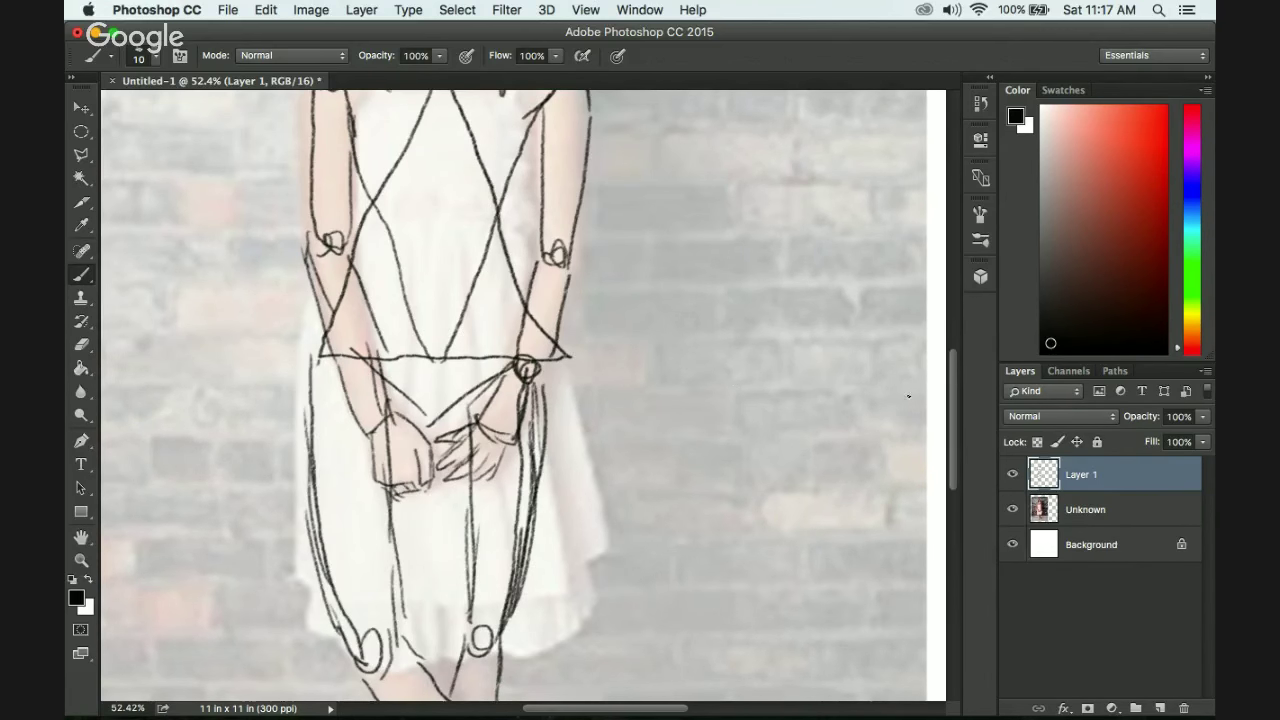
Divide the torso with an arch and a long horizontal line at the waist, and emphasize the collarbone and hip lines.
scroll(952, 414, "up", 10)
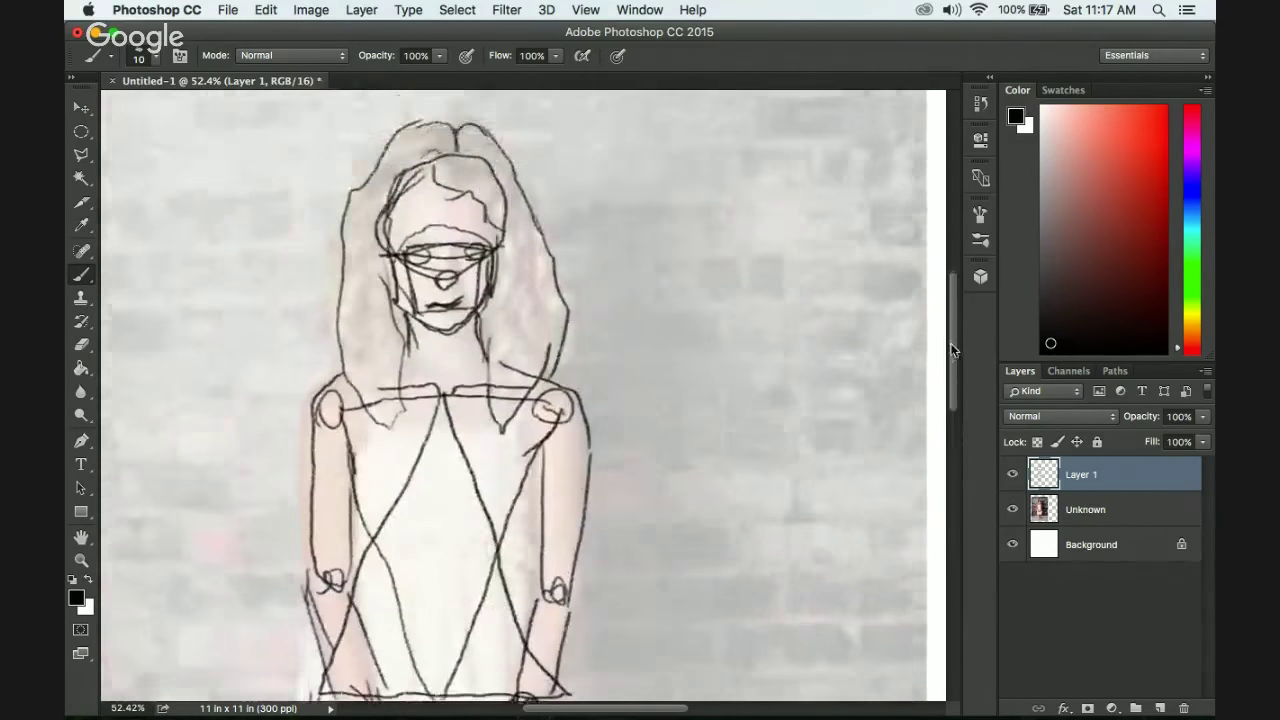
scroll(940, 402, "down", 19)
scroll(928, 488, "up", 8)
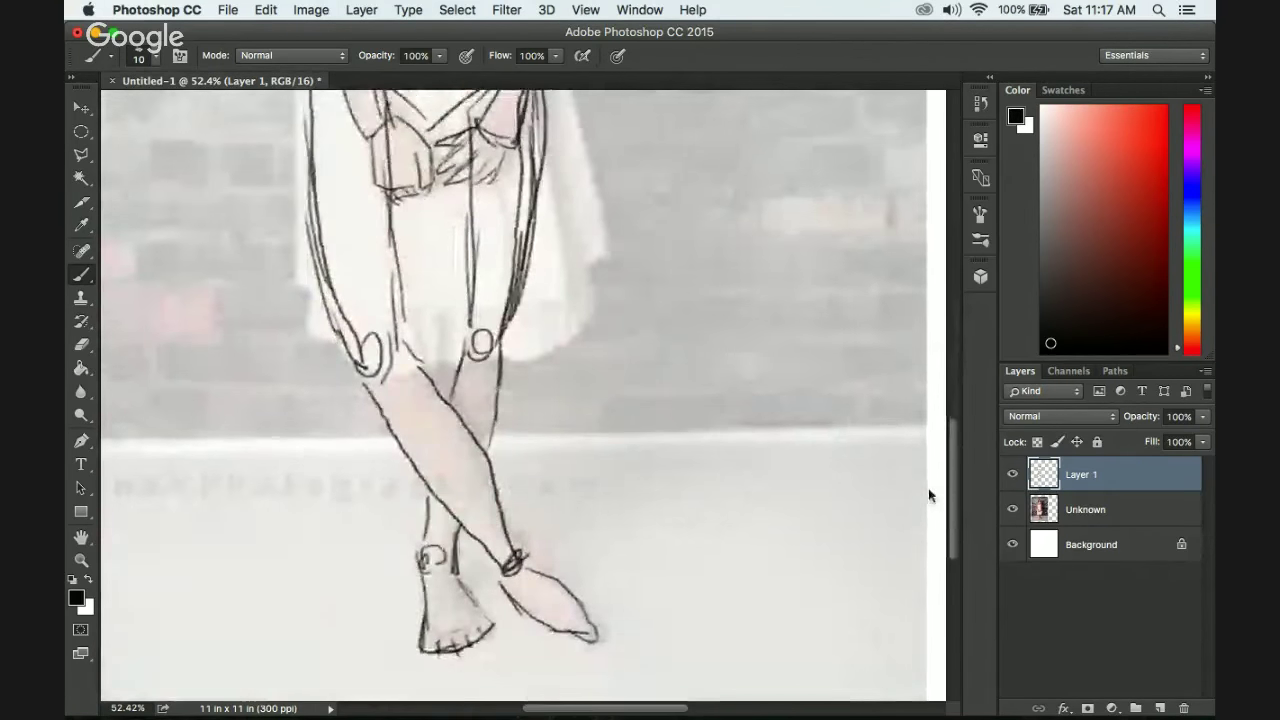
scroll(928, 423, "up", 7)
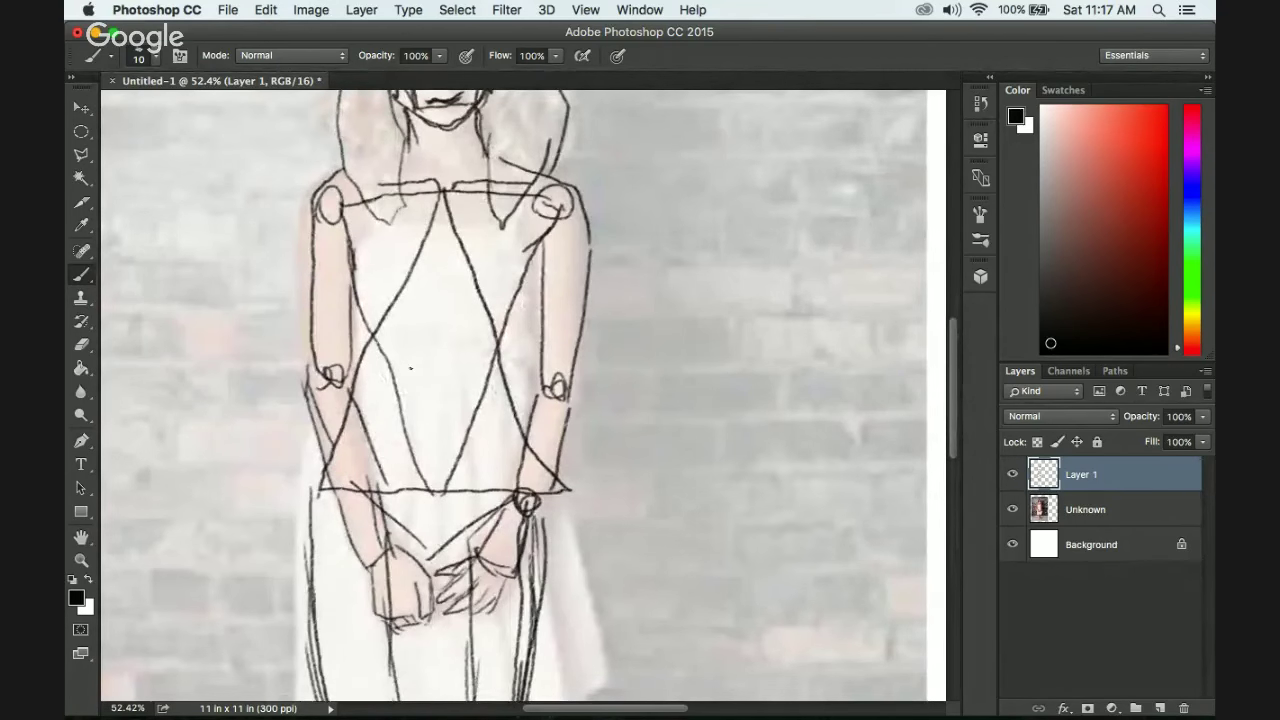
mouse_move(381, 380)
left_mouse_down()
mouse_move(406, 355)
mouse_move(452, 352)
mouse_move(511, 383)
left_mouse_up()
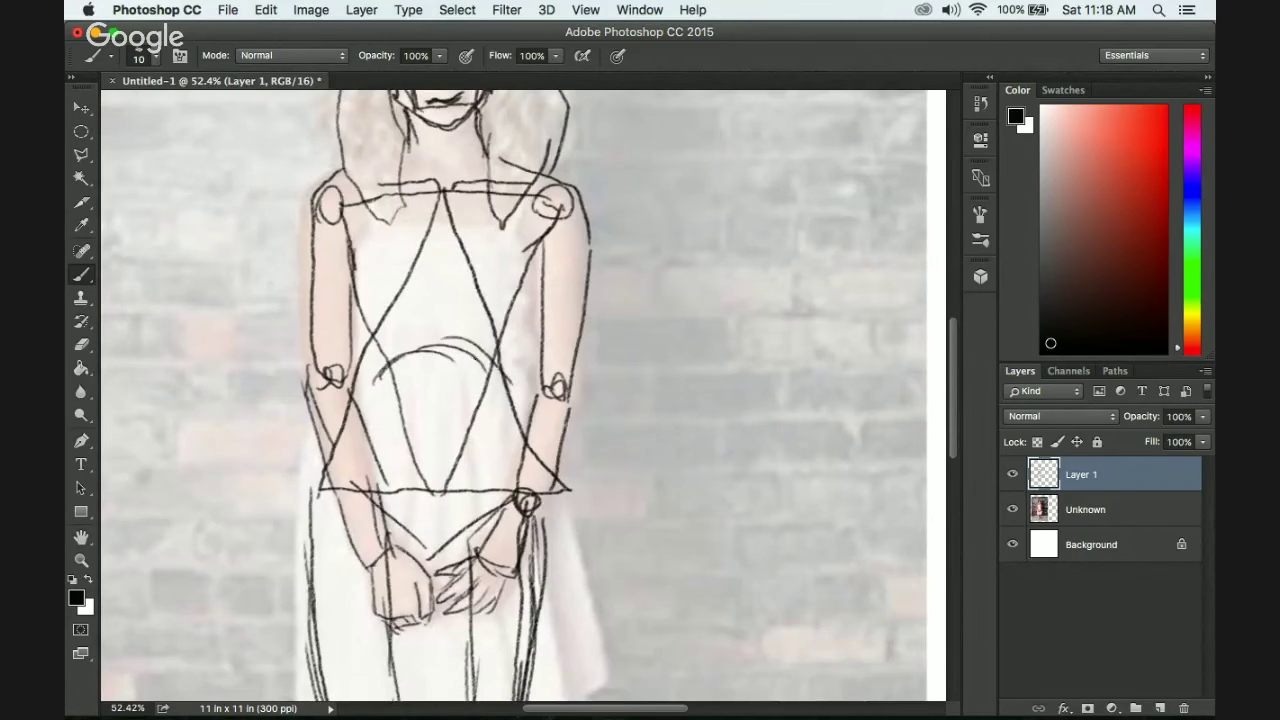
mouse_move(611, 346)
left_mouse_down()
mouse_move(196, 350)
mouse_move(380, 340)
left_mouse_up()
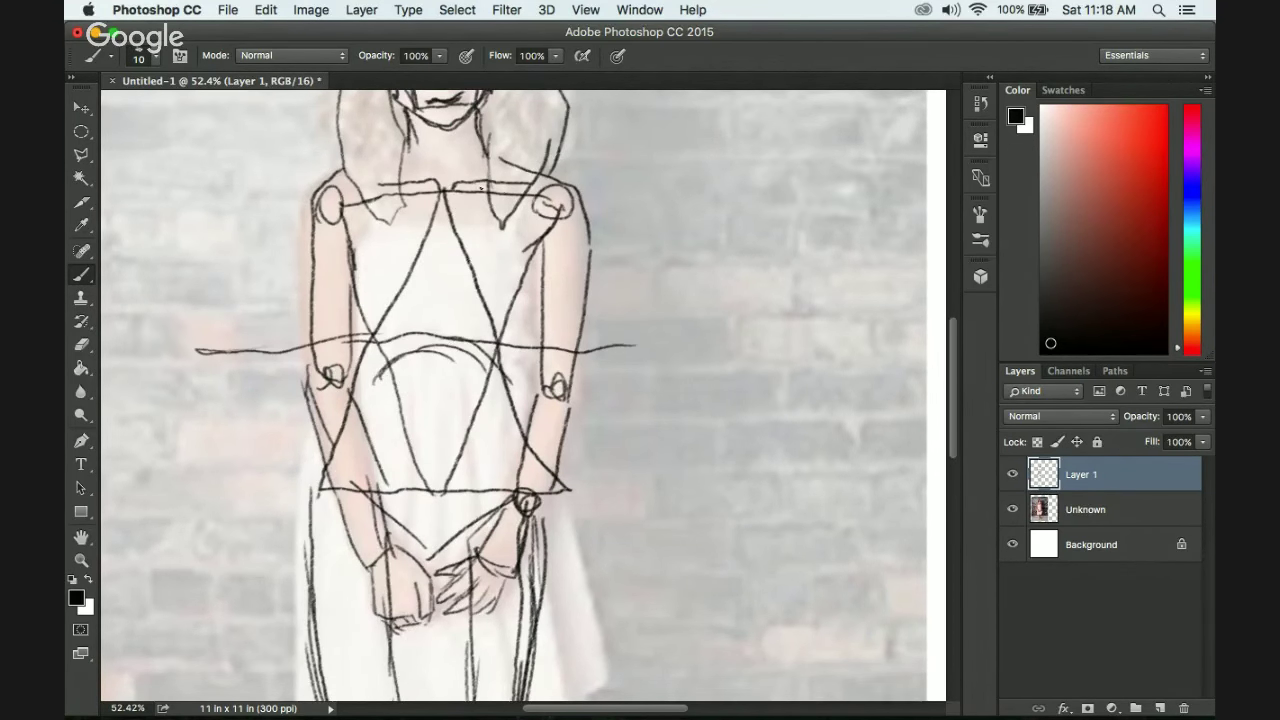
mouse_move(481, 190)
left_mouse_down()
mouse_move(470, 210)
mouse_move(482, 186)
left_mouse_up()
mouse_move(524, 493)
left_mouse_down()
mouse_move(340, 496)
mouse_move(452, 474)
mouse_move(478, 490)
left_mouse_up()
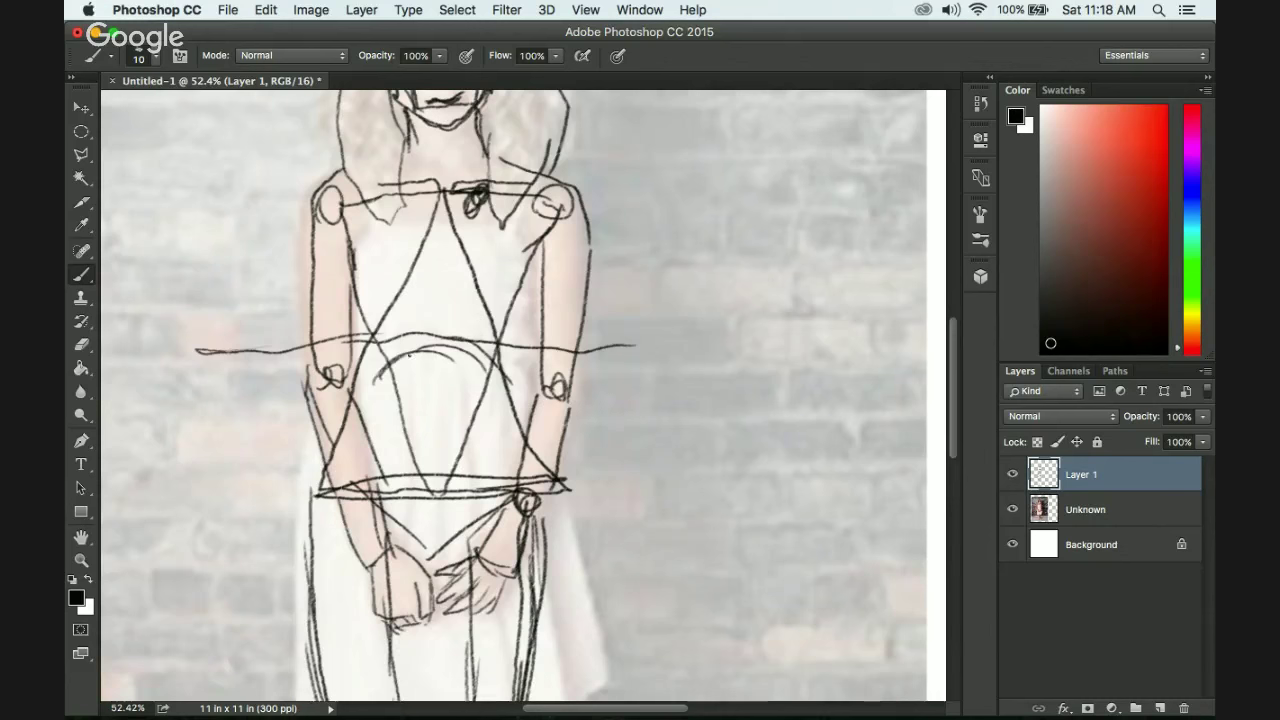
mouse_move(394, 360)
left_mouse_down()
mouse_move(484, 350)
mouse_move(504, 390)
mouse_move(522, 334)
left_mouse_up()
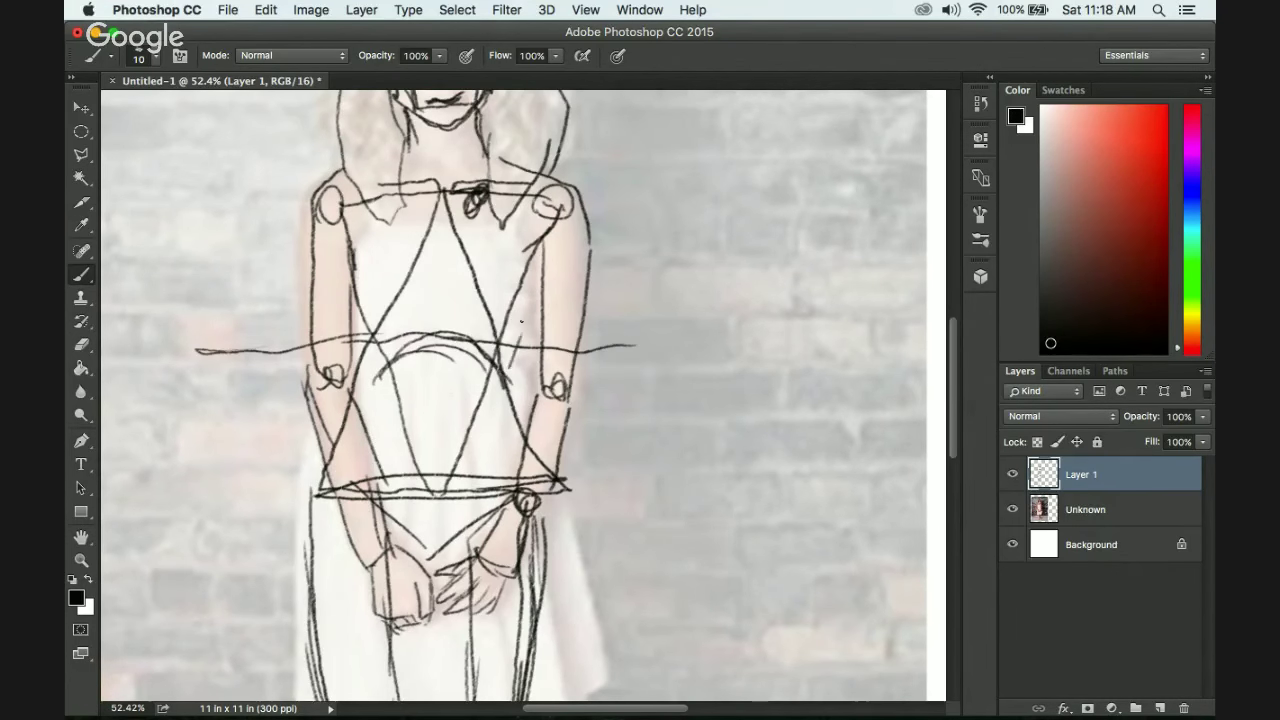
Shape the ribcage with curved strokes down both sides of the chest and an arc below the collarbones.
left_click_drag(500, 380, 534, 280)
mouse_move(510, 358)
left_mouse_down()
mouse_move(532, 264)
mouse_move(530, 306)
left_mouse_up()
left_click_drag(544, 222, 512, 342)
left_click_drag(380, 368, 352, 304)
left_click_drag(340, 242, 374, 340)
left_click_drag(352, 242, 412, 202)
left_click_drag(342, 268, 432, 206)
mouse_move(362, 244)
left_mouse_down()
mouse_move(466, 192)
mouse_move(520, 262)
left_mouse_up()
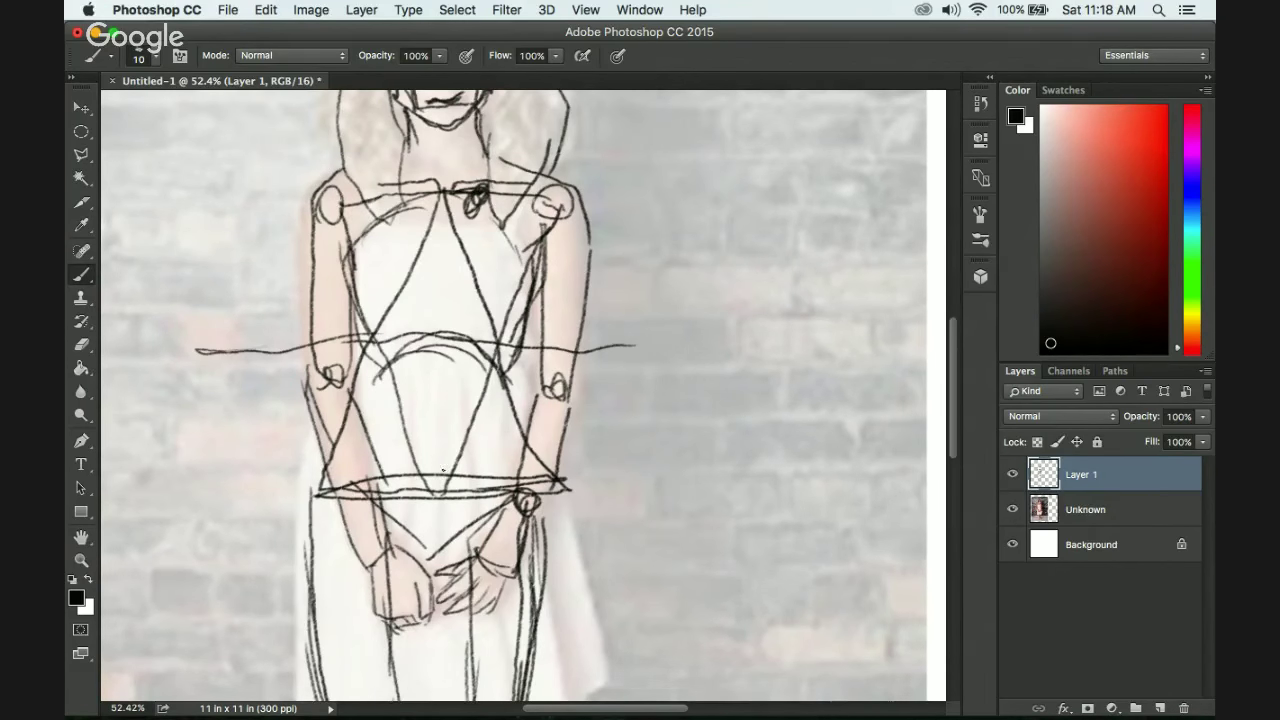
Draw a belly circle below the waist line and curved pelvis contours above the hip line.
mouse_move(418, 360)
left_mouse_down()
mouse_move(474, 374)
mouse_move(487, 436)
mouse_move(431, 356)
mouse_move(471, 363)
mouse_move(482, 430)
left_mouse_up()
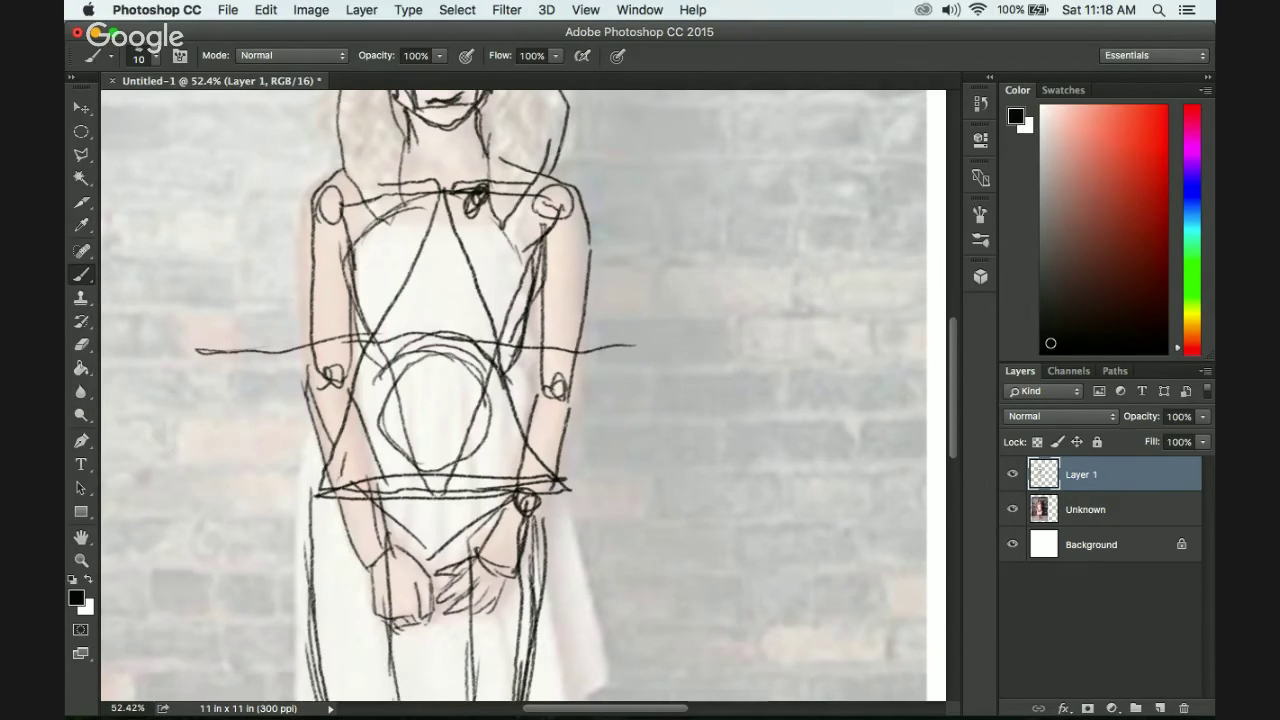
mouse_move(330, 488)
left_mouse_down()
mouse_move(345, 444)
mouse_move(484, 472)
mouse_move(498, 452)
mouse_move(522, 482)
left_mouse_up()
left_click_drag(516, 438, 528, 488)
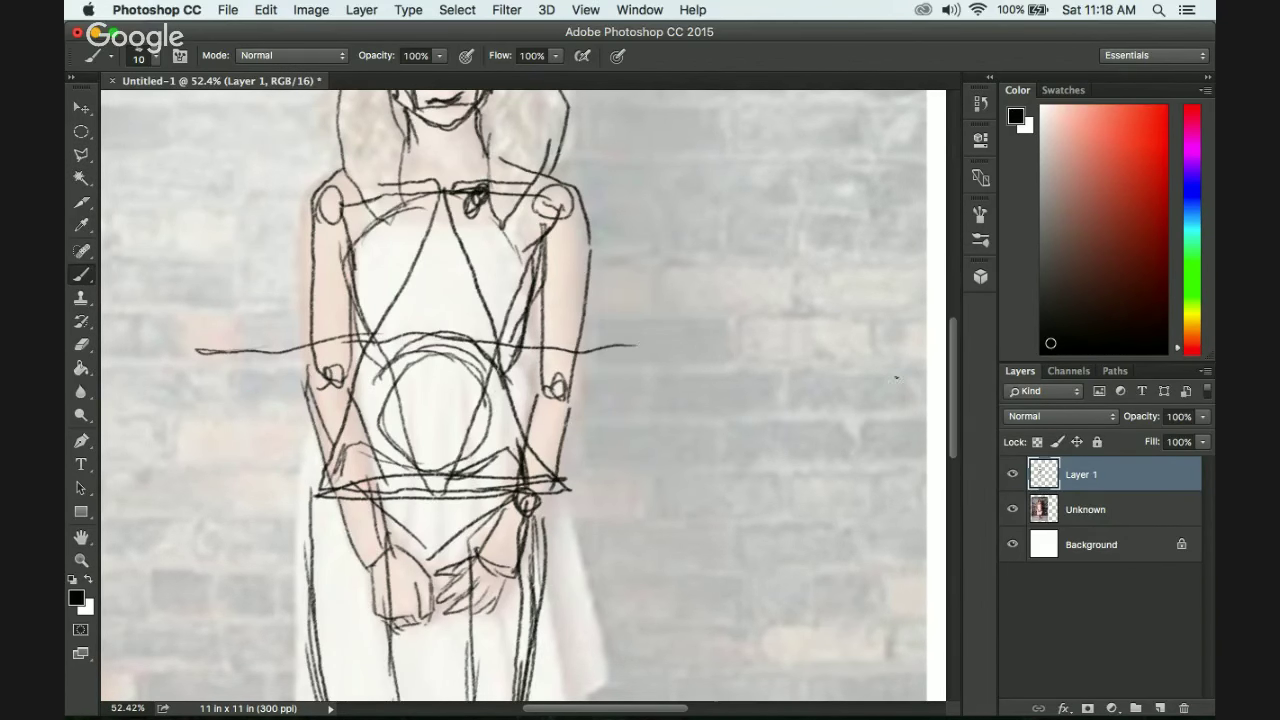
Hide the reference photo layer and bring the whole sketched figure into view on the white background.
mouse_move(955, 386)
left_mouse_down()
mouse_move(956, 330)
mouse_move(940, 509)
mouse_move(941, 321)
mouse_move(946, 406)
left_mouse_up()
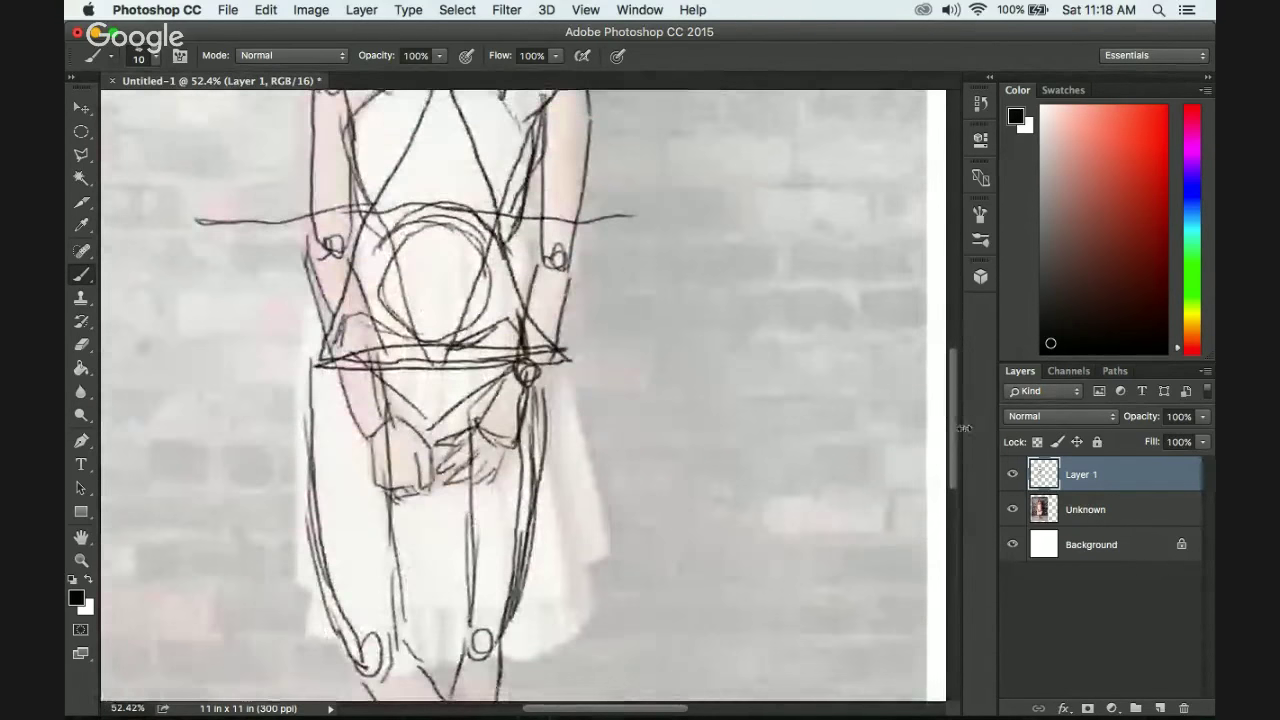
left_click(1013, 511)
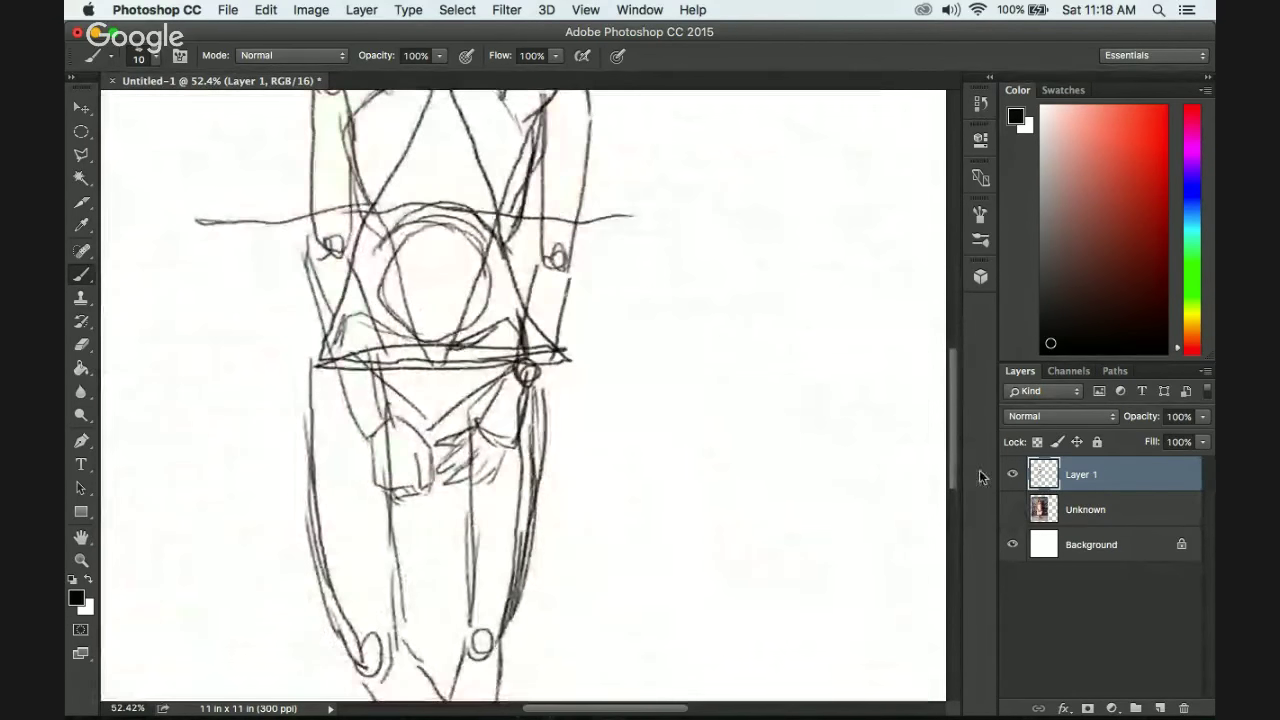
left_click_drag(955, 420, 952, 389)
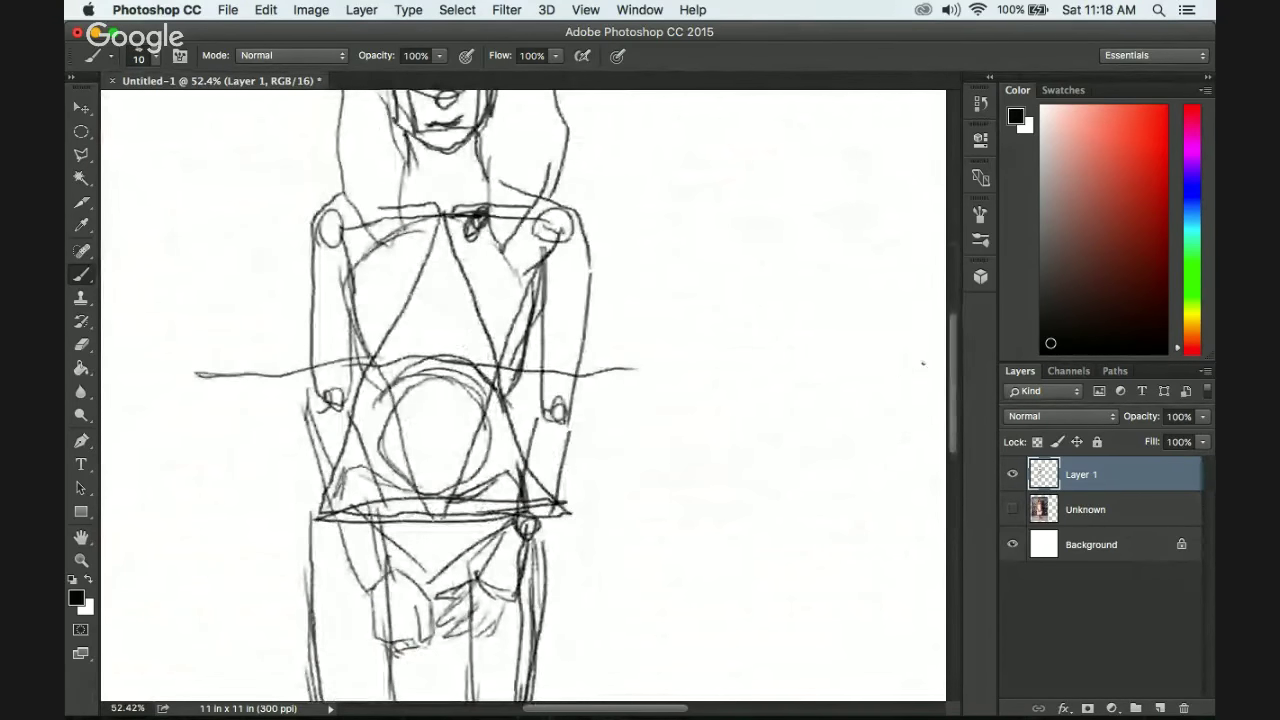
scroll(680, 334, "down", 4)
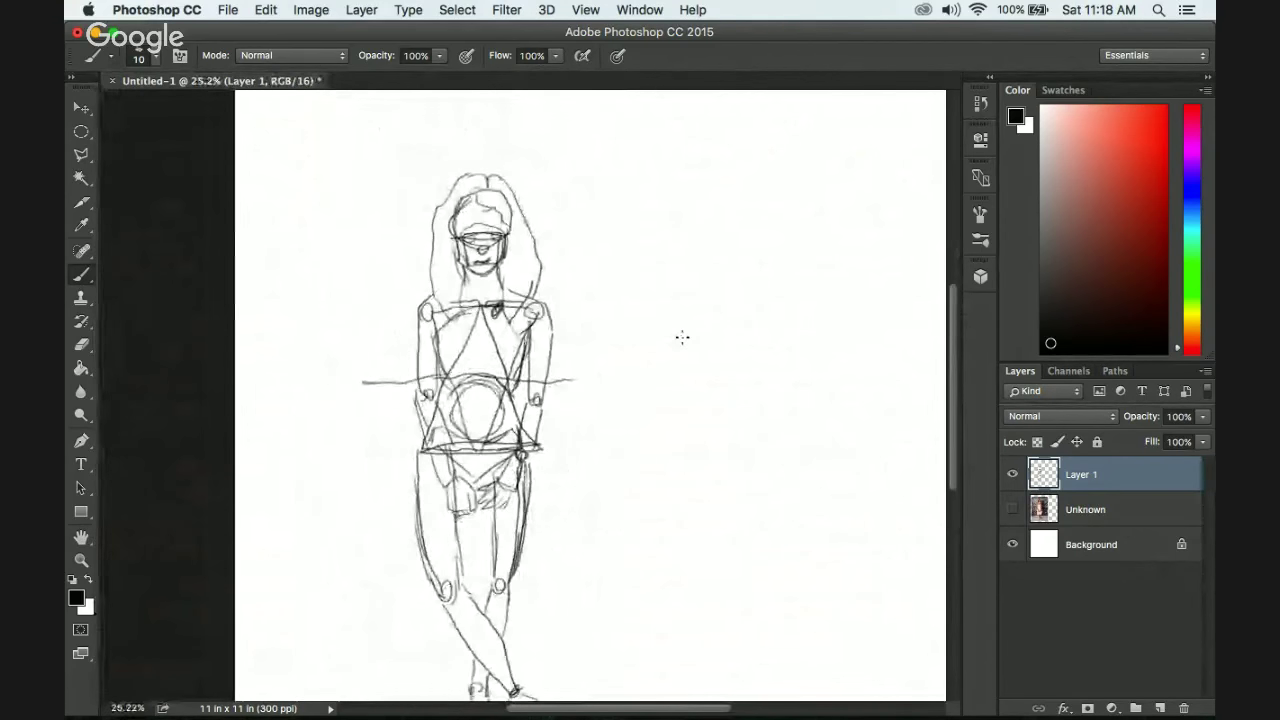
scroll(682, 337, "down", 1)
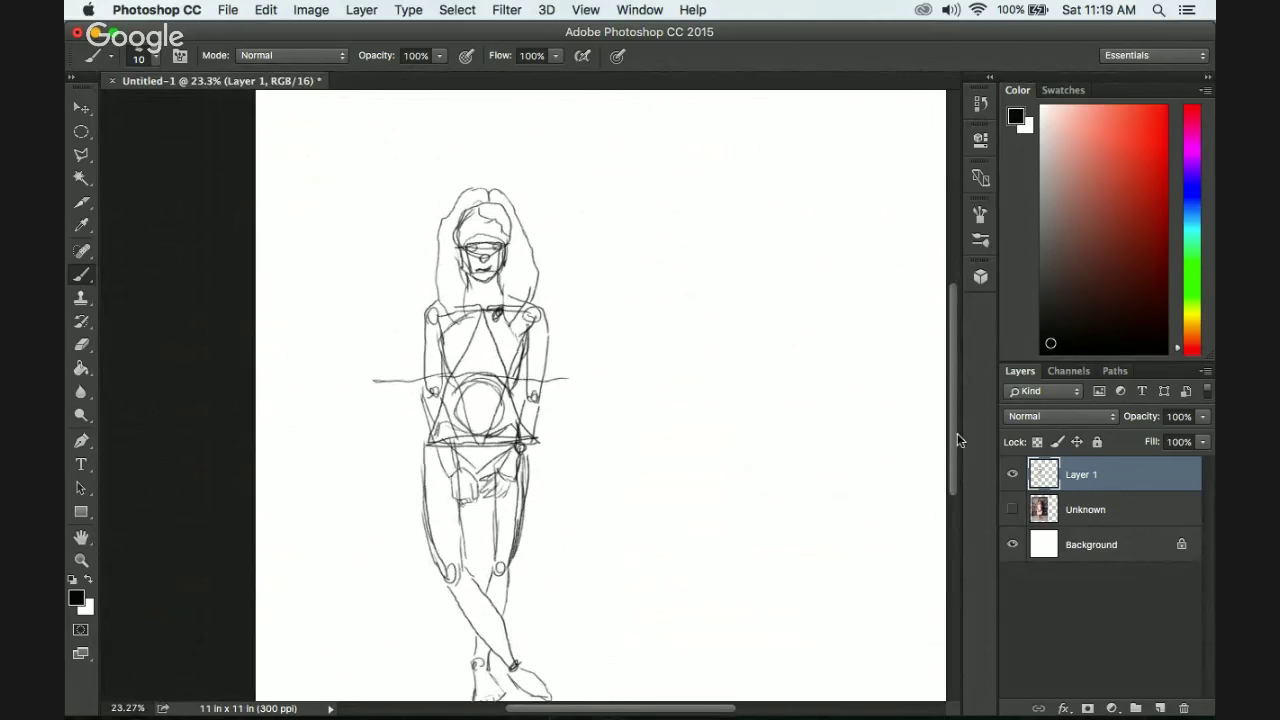
mouse_move(957, 433)
left_mouse_down()
mouse_move(959, 409)
mouse_move(950, 453)
left_mouse_up()
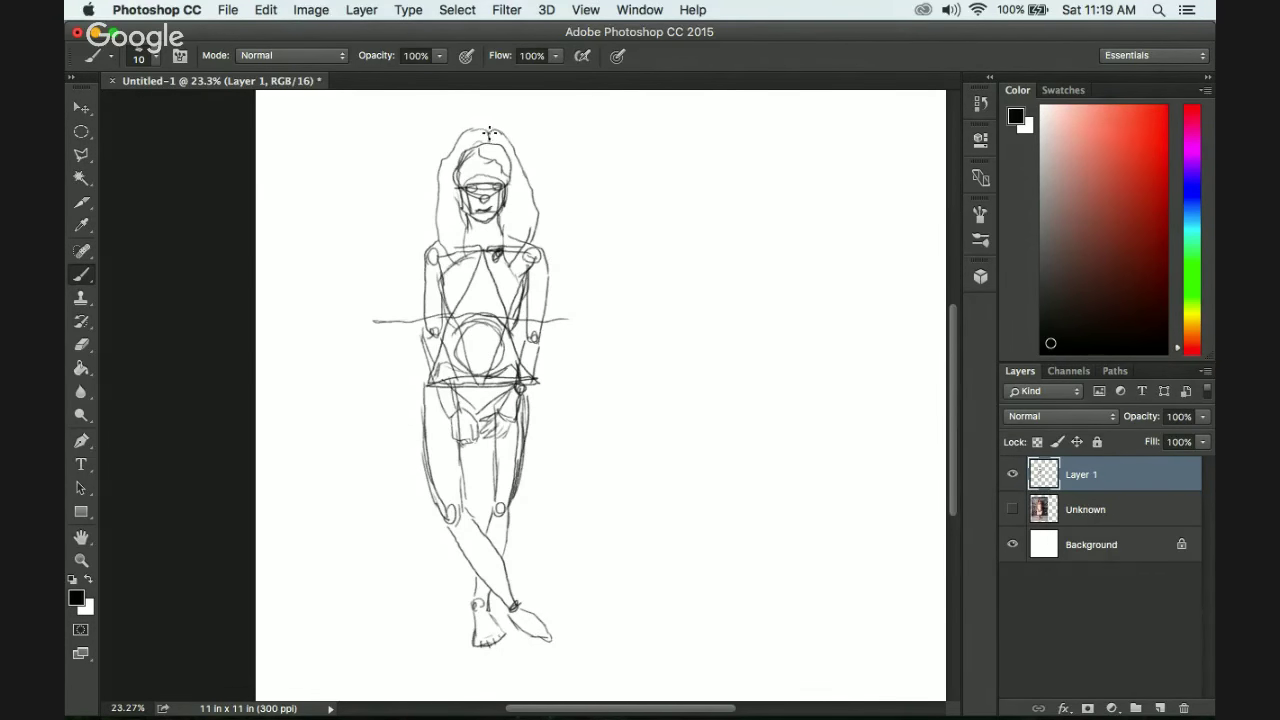
Bracket the head from crown to chin and draw a vertical head-height measuring bar with end ticks beside it.
mouse_move(490, 135)
left_mouse_down()
mouse_move(534, 140)
mouse_move(535, 212)
mouse_move(482, 223)
left_mouse_up()
left_click_drag(575, 141, 565, 141)
left_click_drag(563, 217, 579, 218)
mouse_move(572, 141)
left_mouse_down()
mouse_move(571, 212)
mouse_move(574, 143)
mouse_move(572, 194)
left_mouse_up()
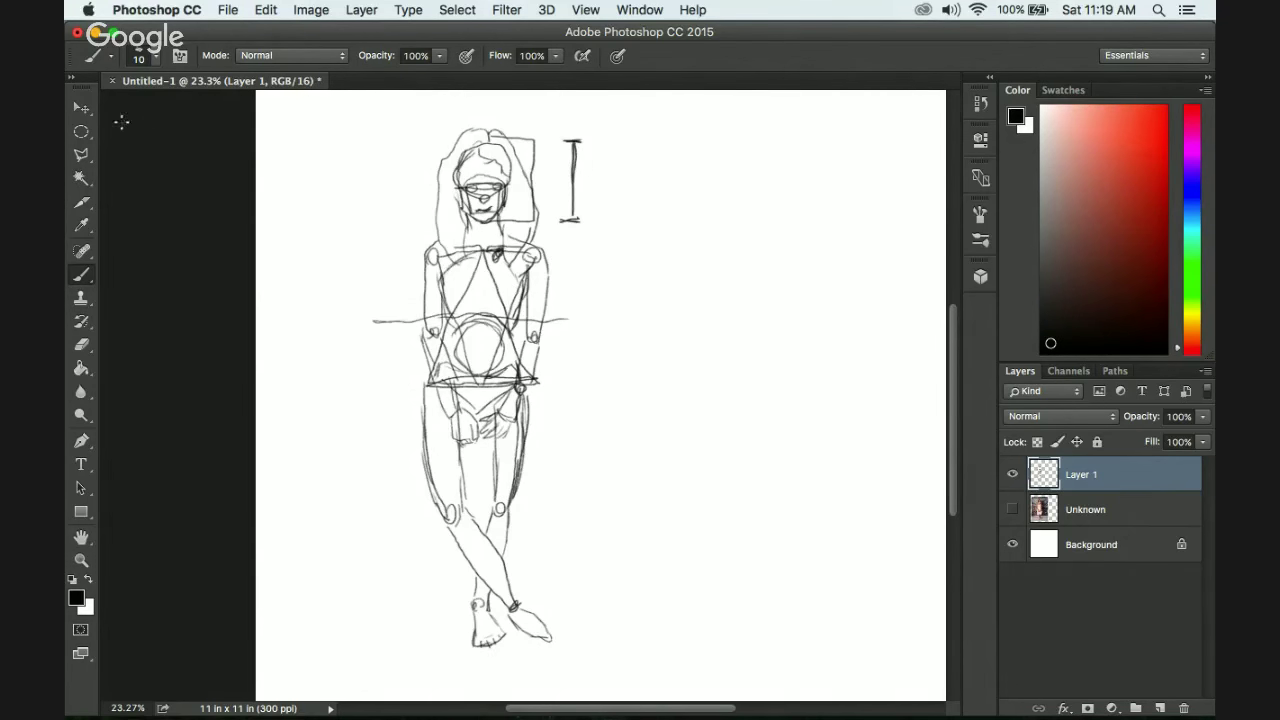
Try to select the head-height measuring bar with the Quick Selection tool.
left_click(81, 107)
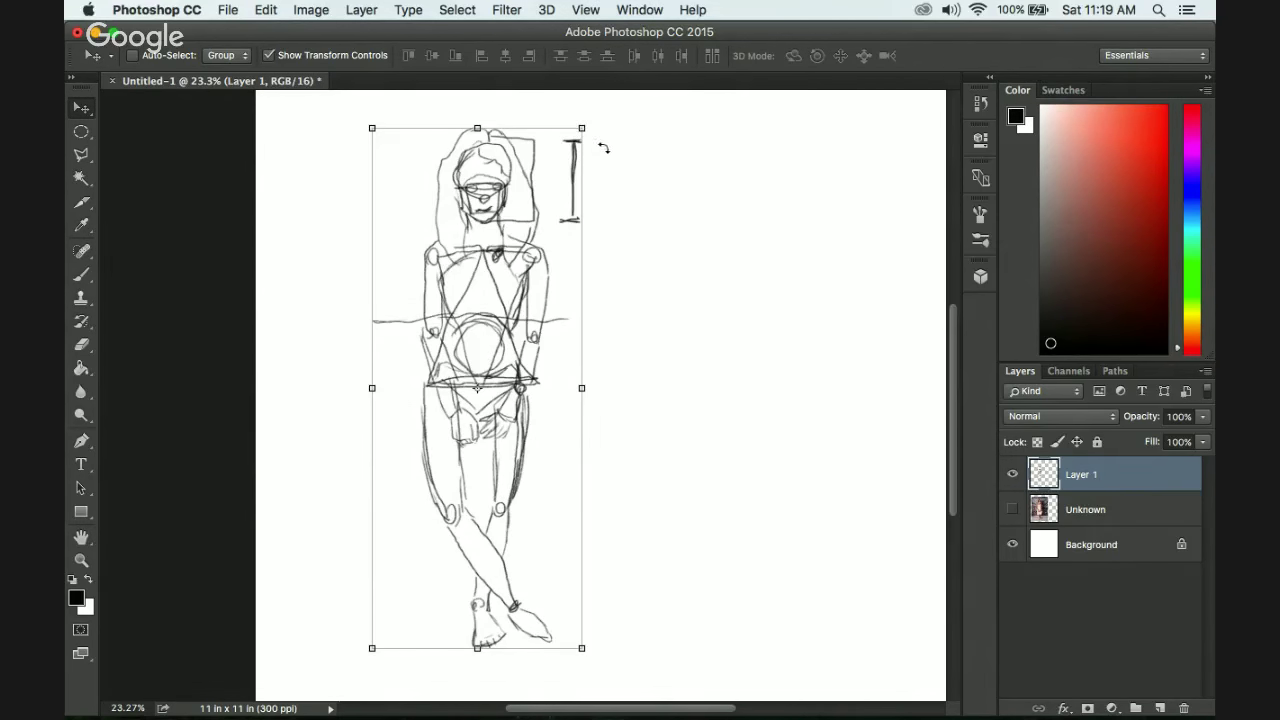
left_click(87, 179)
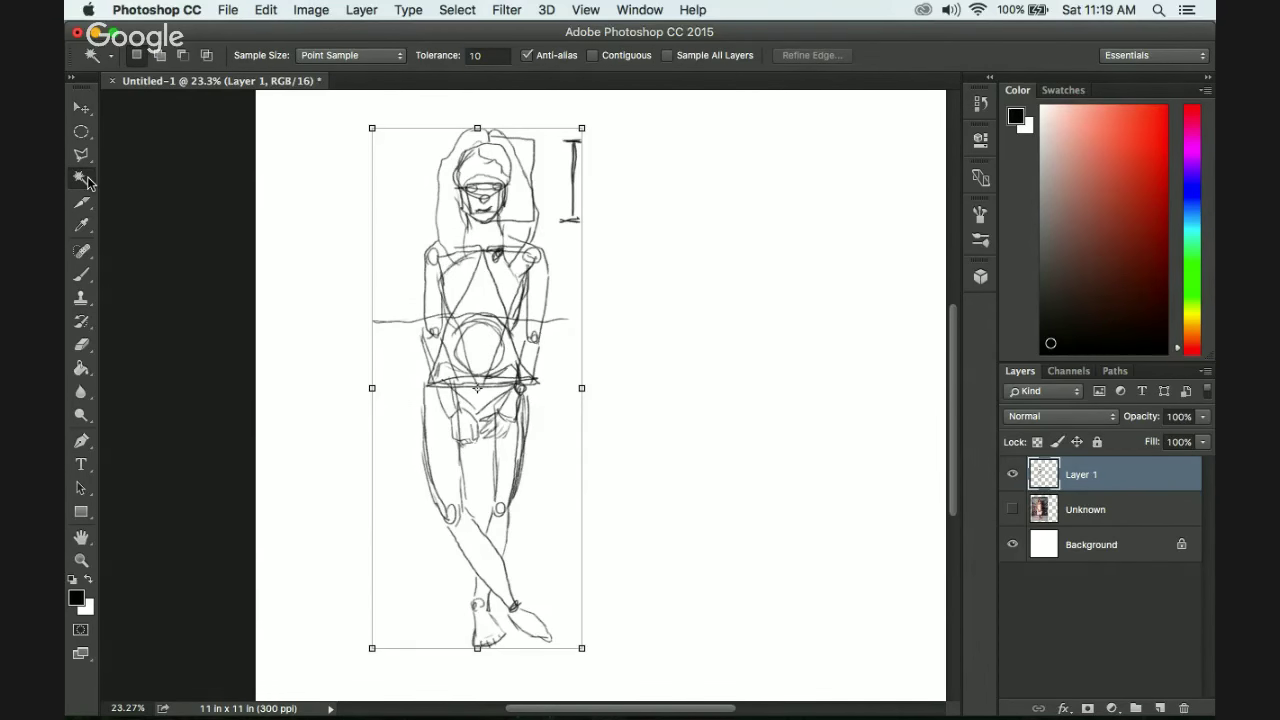
right_click(89, 182)
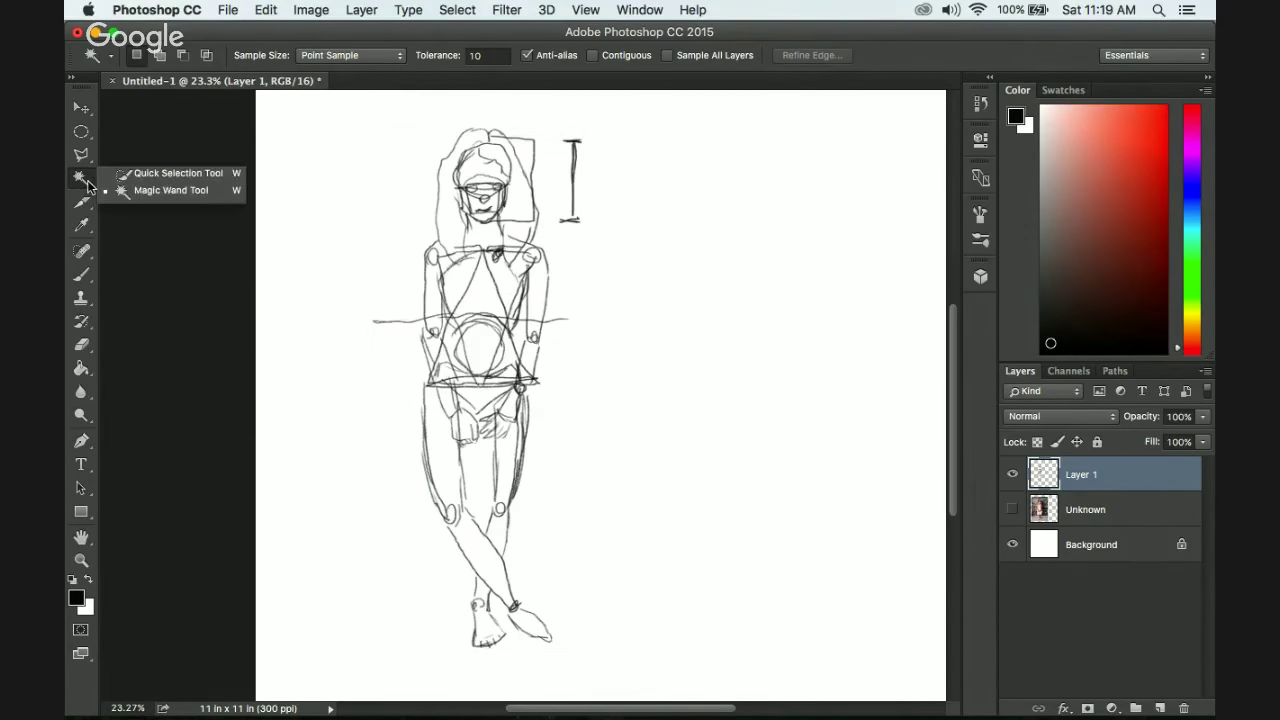
left_click(137, 178)
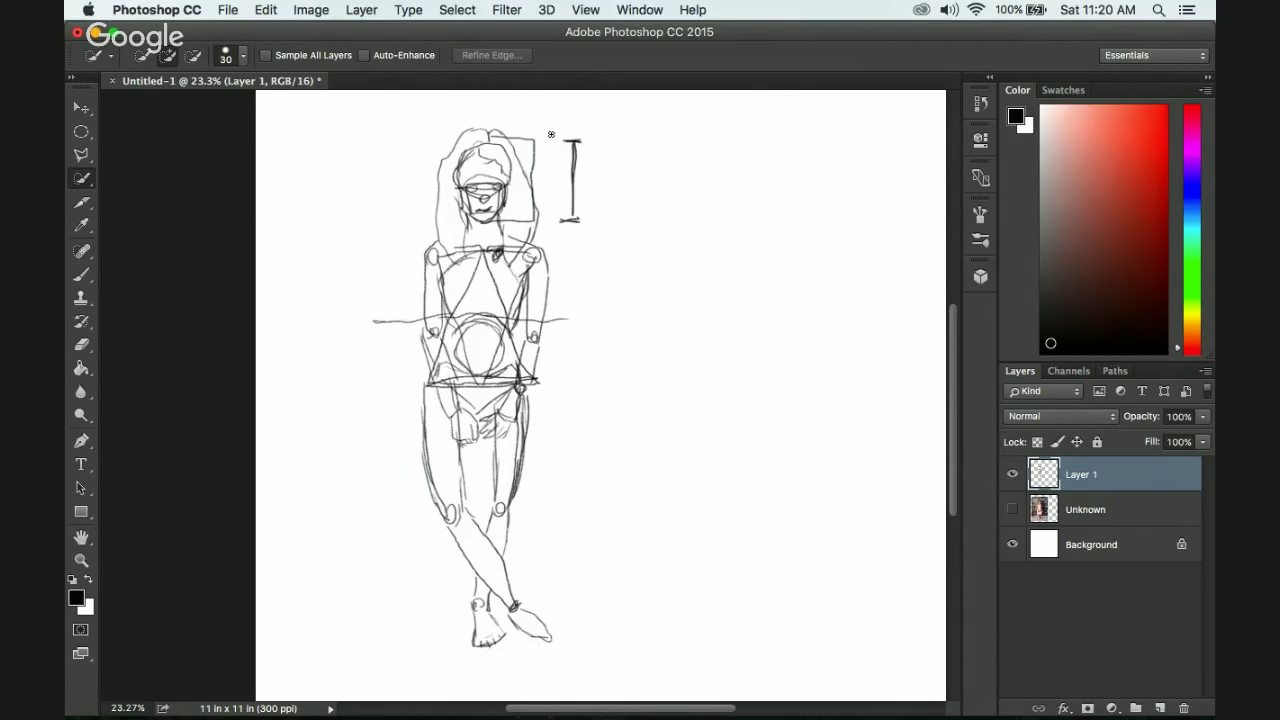
left_click_drag(552, 150, 584, 181)
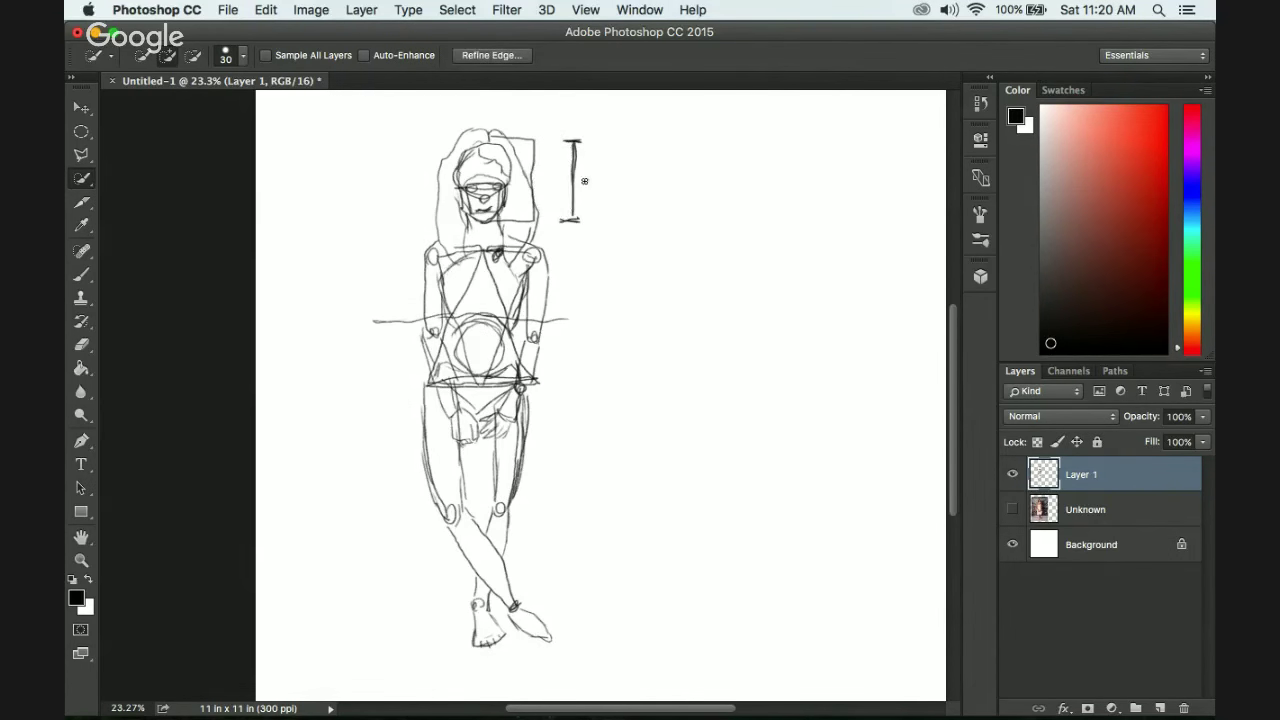
Select the head-height measuring bar by outlining it with the Polygonal Lasso tool.
right_click(88, 182)
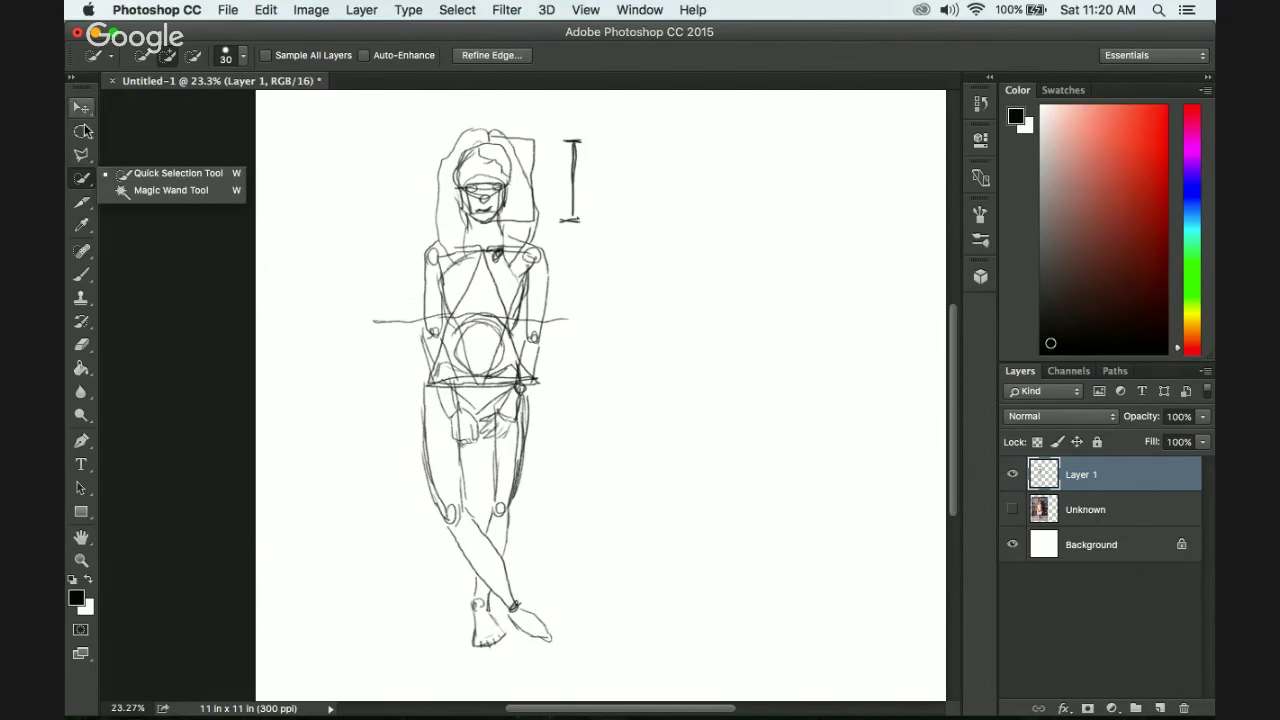
left_click(82, 155)
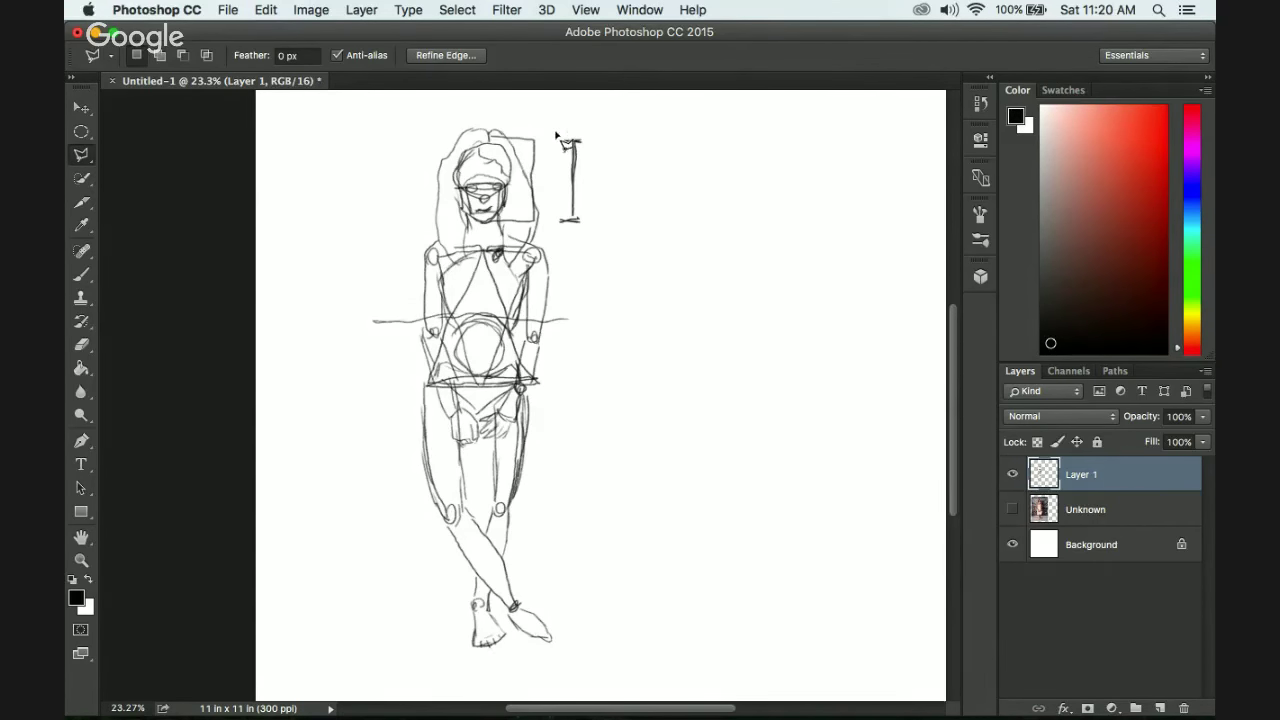
left_click(556, 135)
left_click(557, 230)
left_click(594, 230)
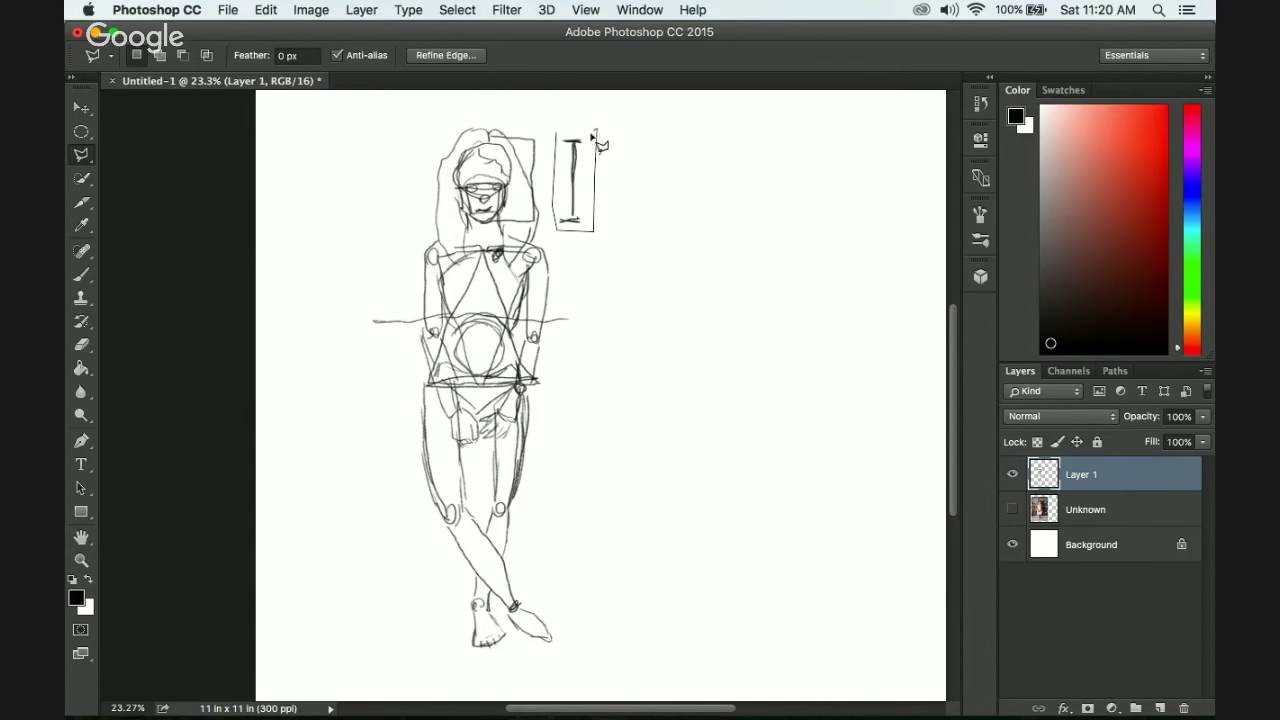
mouse_move(567, 133)
left_mouse_down()
mouse_move(576, 150)
mouse_move(558, 134)
left_mouse_up()
left_click(558, 134)
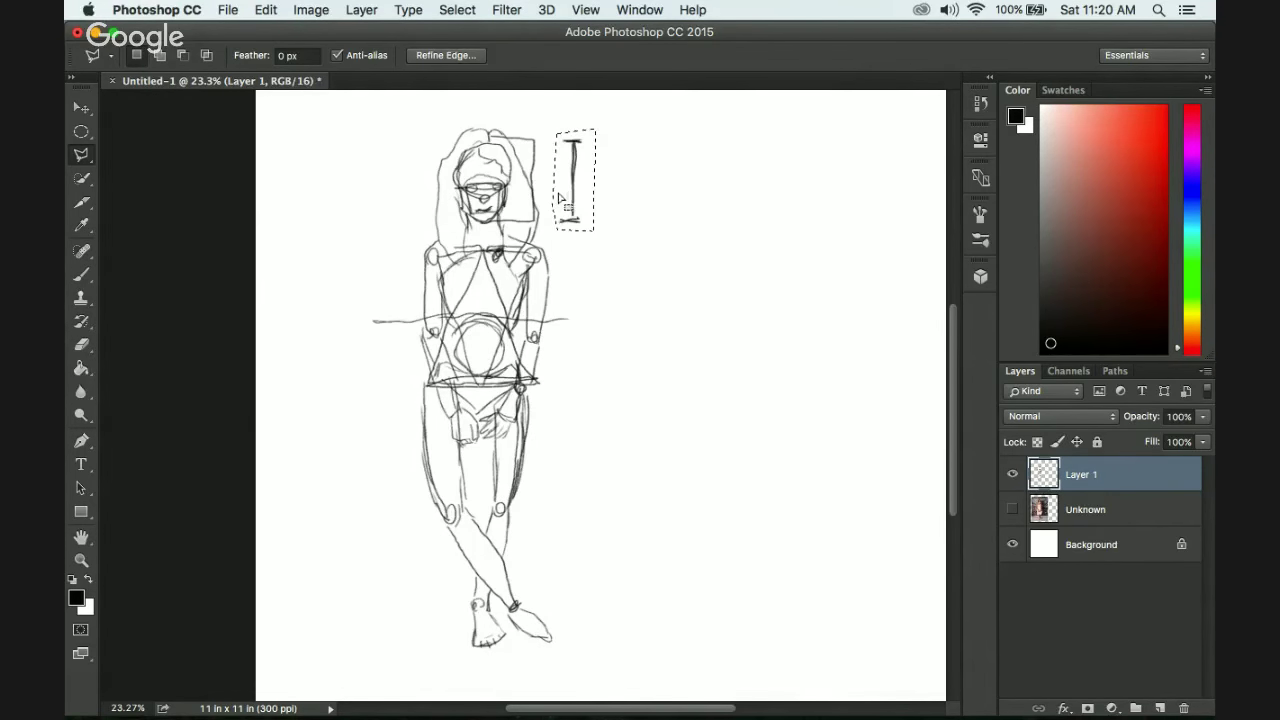
Copy the selected measuring bar and paste four copies of it as separate layers.
key("super+c")
key("super+v")
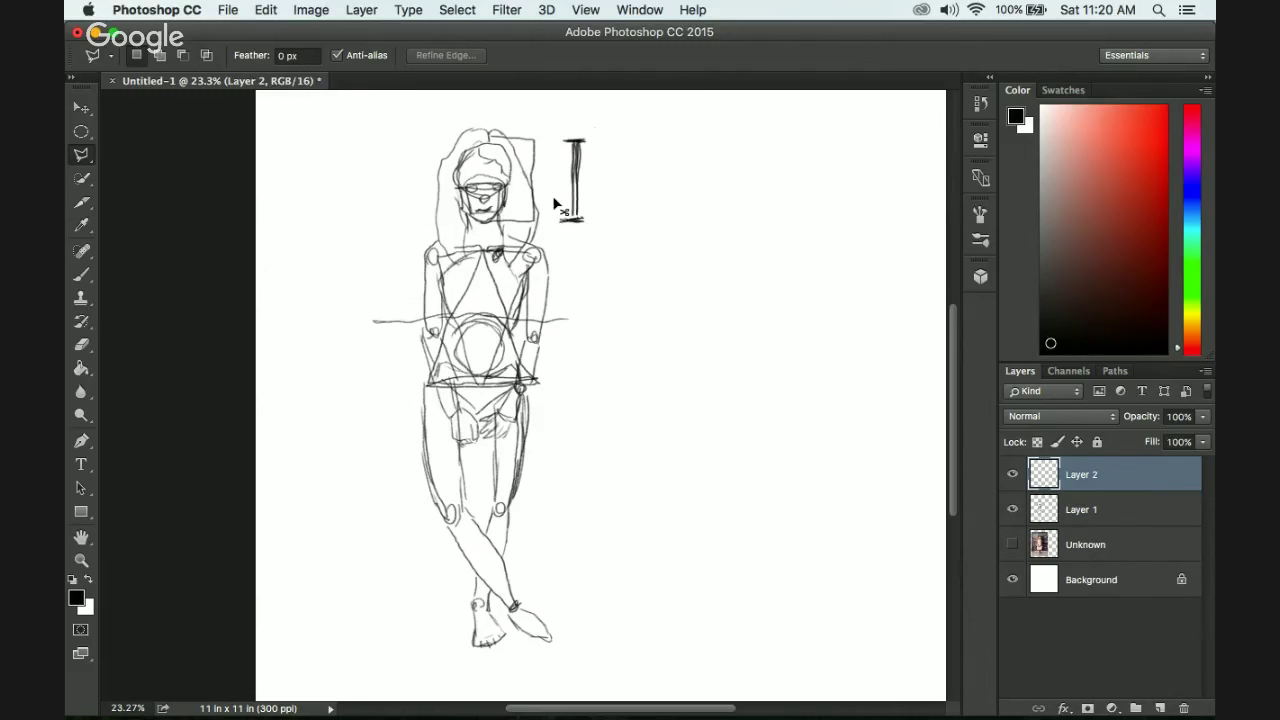
key("super+v")
key("super+v")
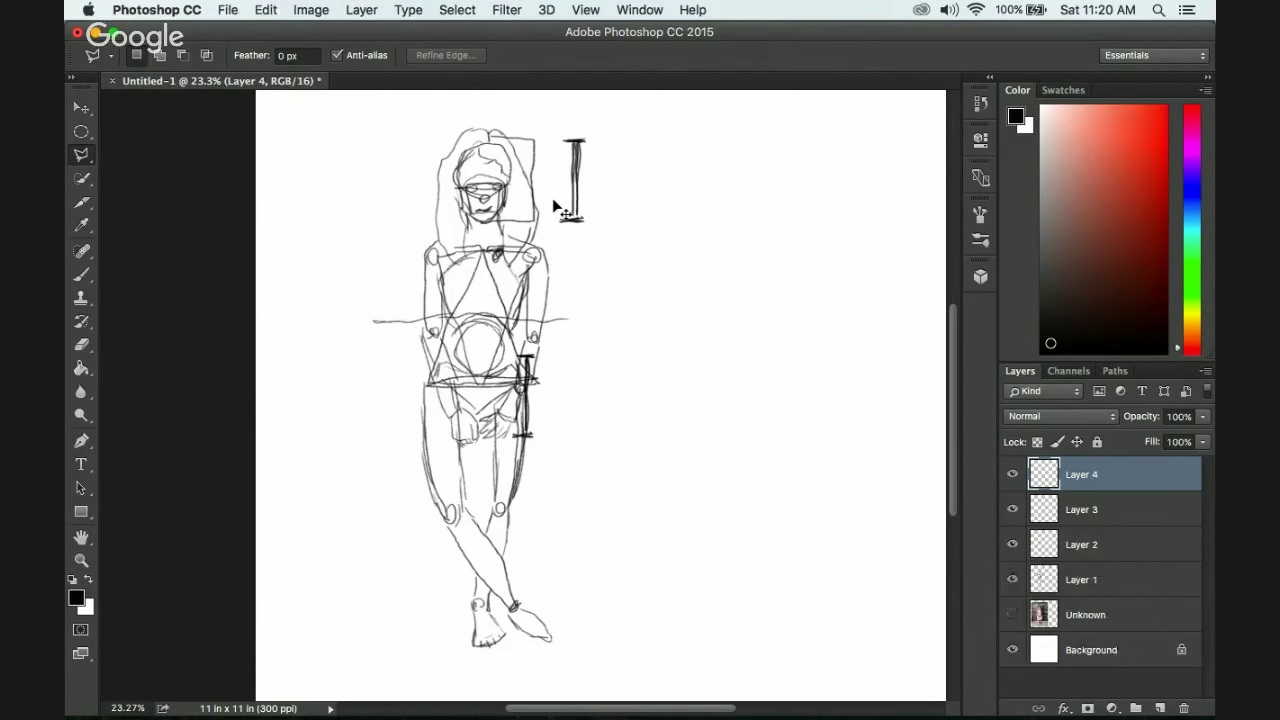
key("super+v")
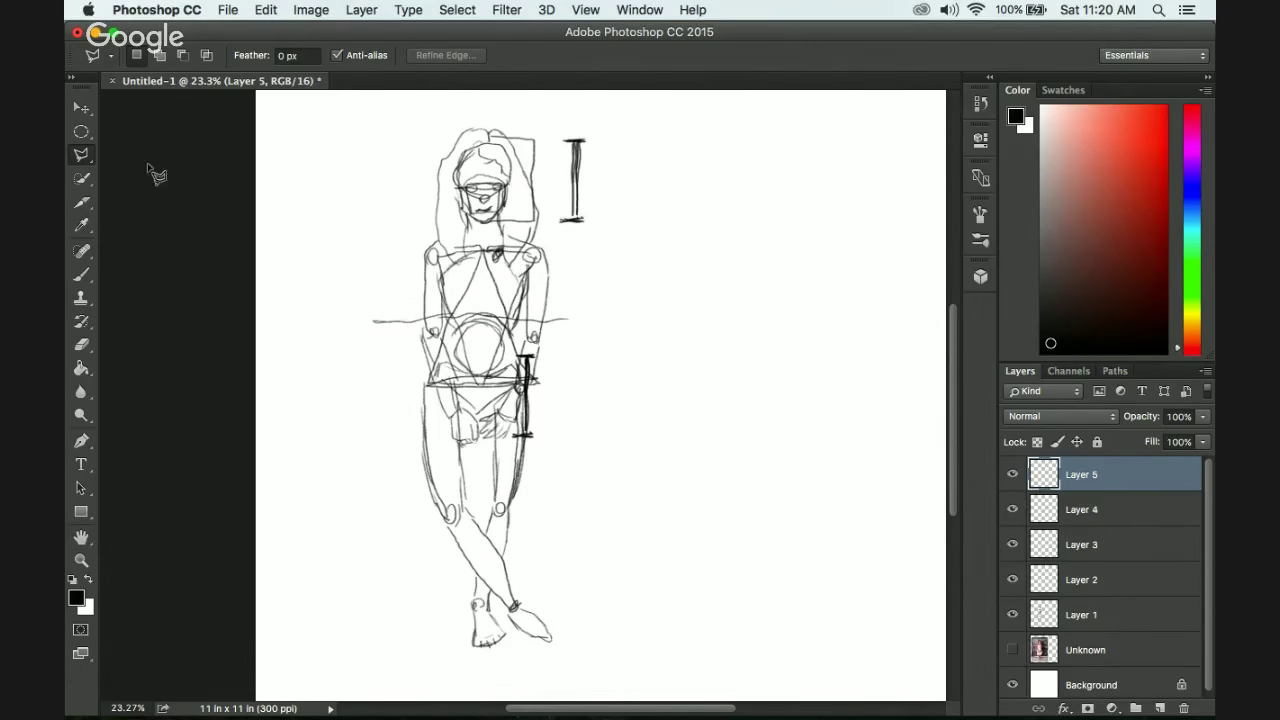
Move the topmost bar copy end to end beneath the original measuring bar as the second head height.
left_click(81, 108)
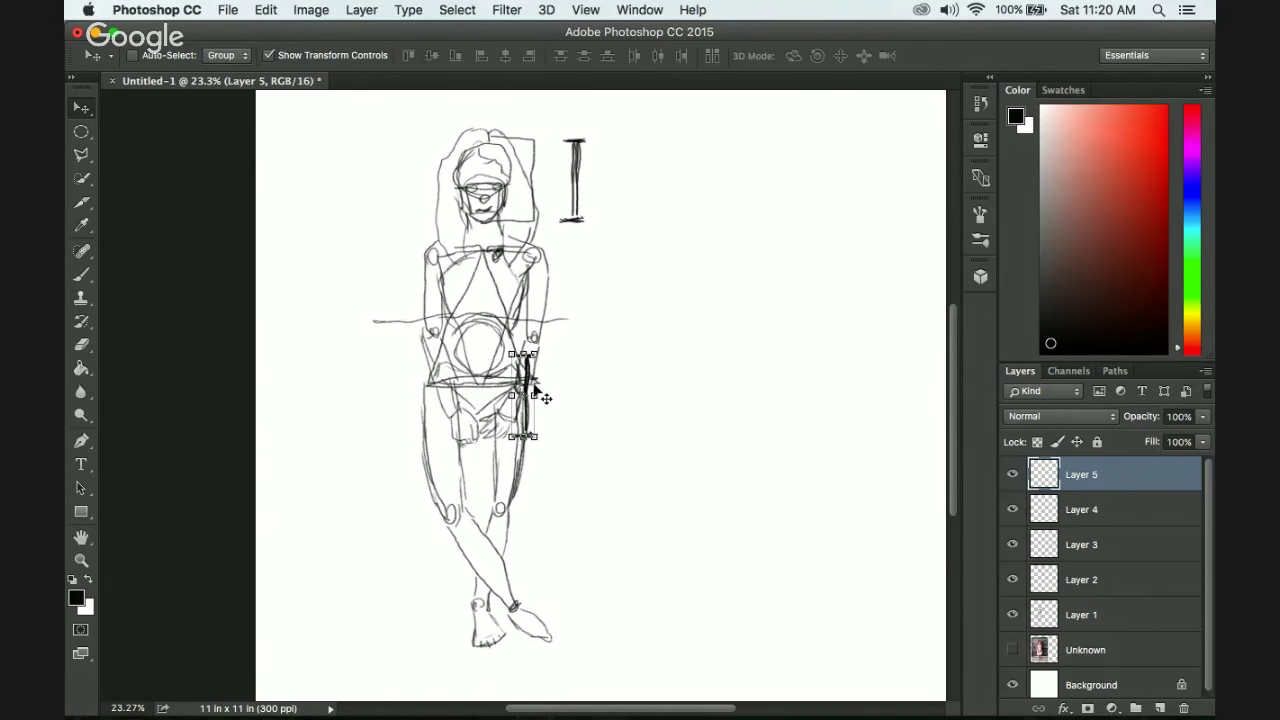
mouse_move(534, 386)
left_mouse_down()
mouse_move(574, 380)
mouse_move(638, 337)
left_mouse_up()
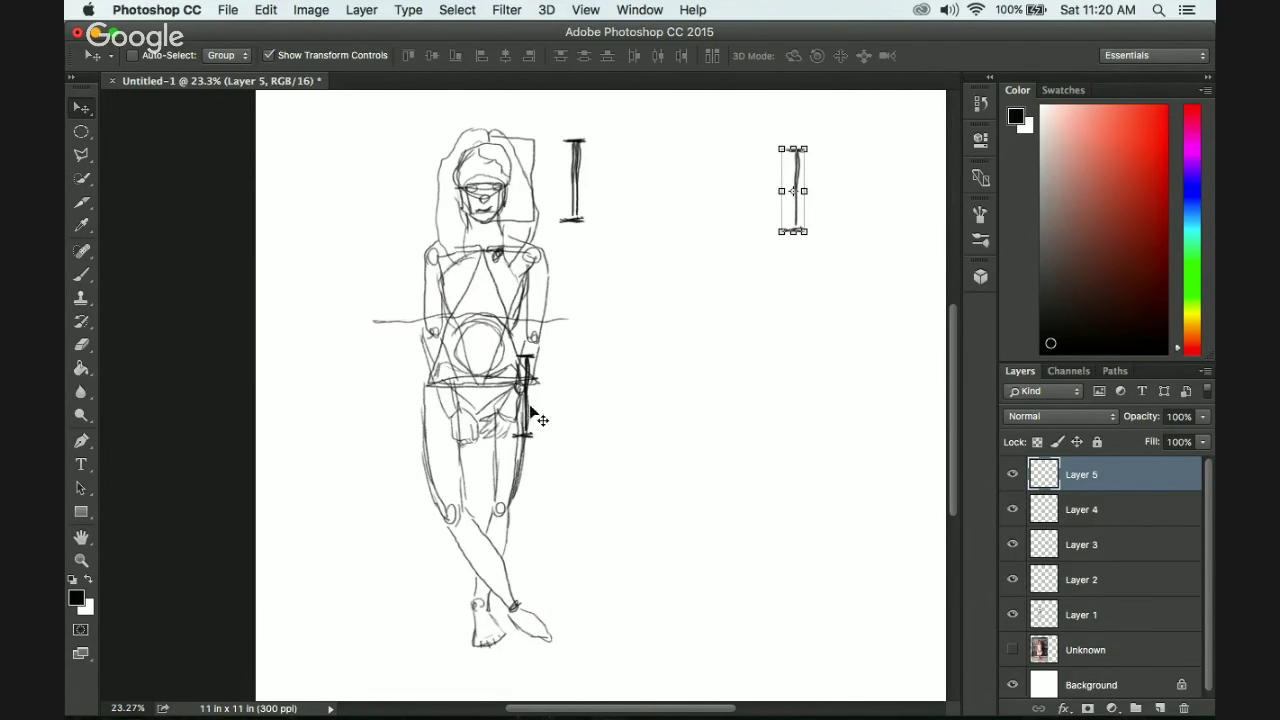
mouse_move(526, 406)
left_mouse_down()
mouse_move(587, 369)
mouse_move(678, 352)
mouse_move(548, 402)
mouse_move(529, 405)
mouse_move(524, 385)
left_mouse_up()
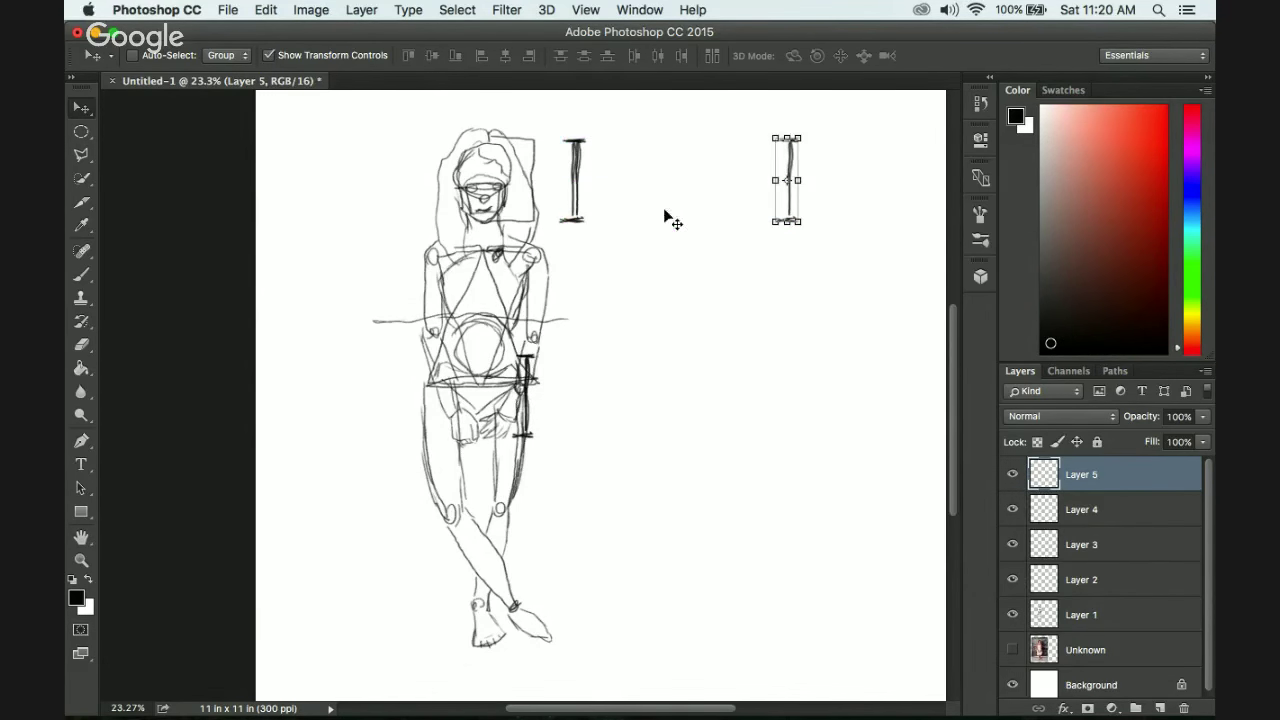
mouse_move(788, 180)
left_mouse_down()
mouse_move(641, 300)
mouse_move(565, 281)
left_mouse_up()
mouse_move(586, 186)
left_mouse_down()
mouse_move(581, 205)
mouse_move(573, 196)
left_mouse_up()
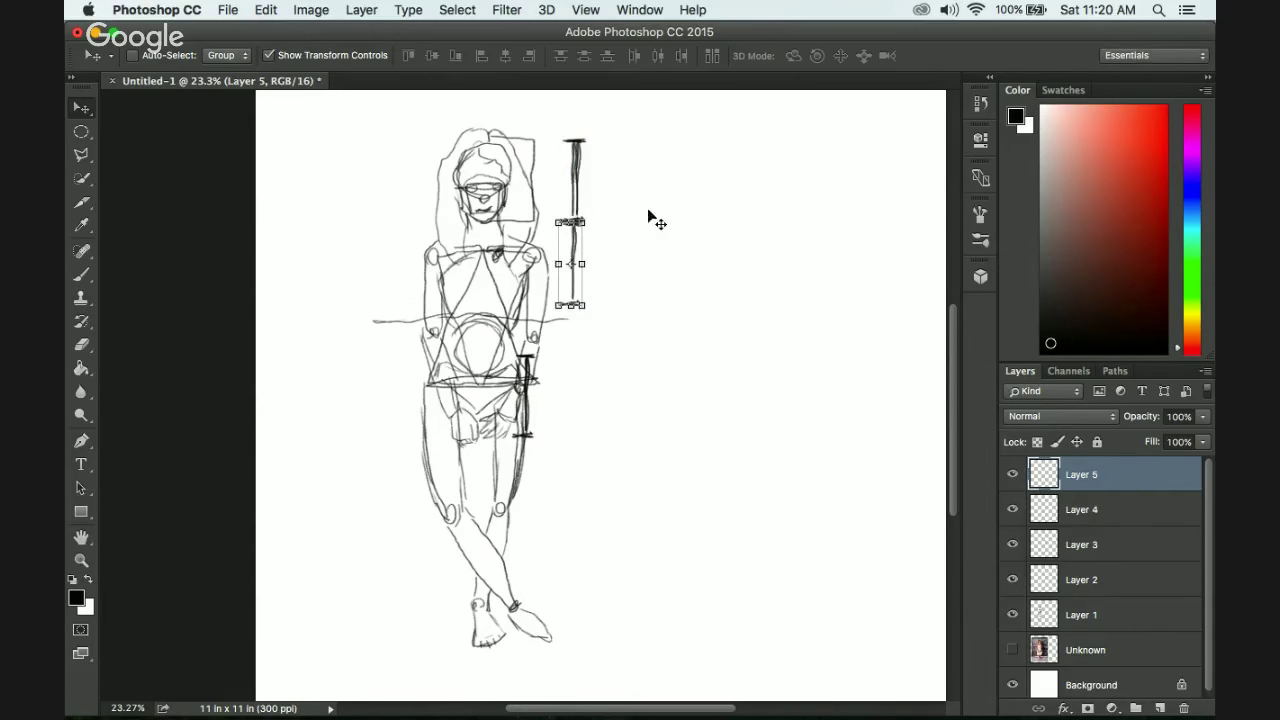
left_click(82, 132)
key("v")
mouse_move(585, 180)
left_mouse_down()
mouse_move(600, 180)
mouse_move(609, 151)
mouse_move(591, 166)
mouse_move(605, 152)
mouse_move(600, 176)
mouse_move(570, 183)
left_mouse_up()
left_click(81, 131)
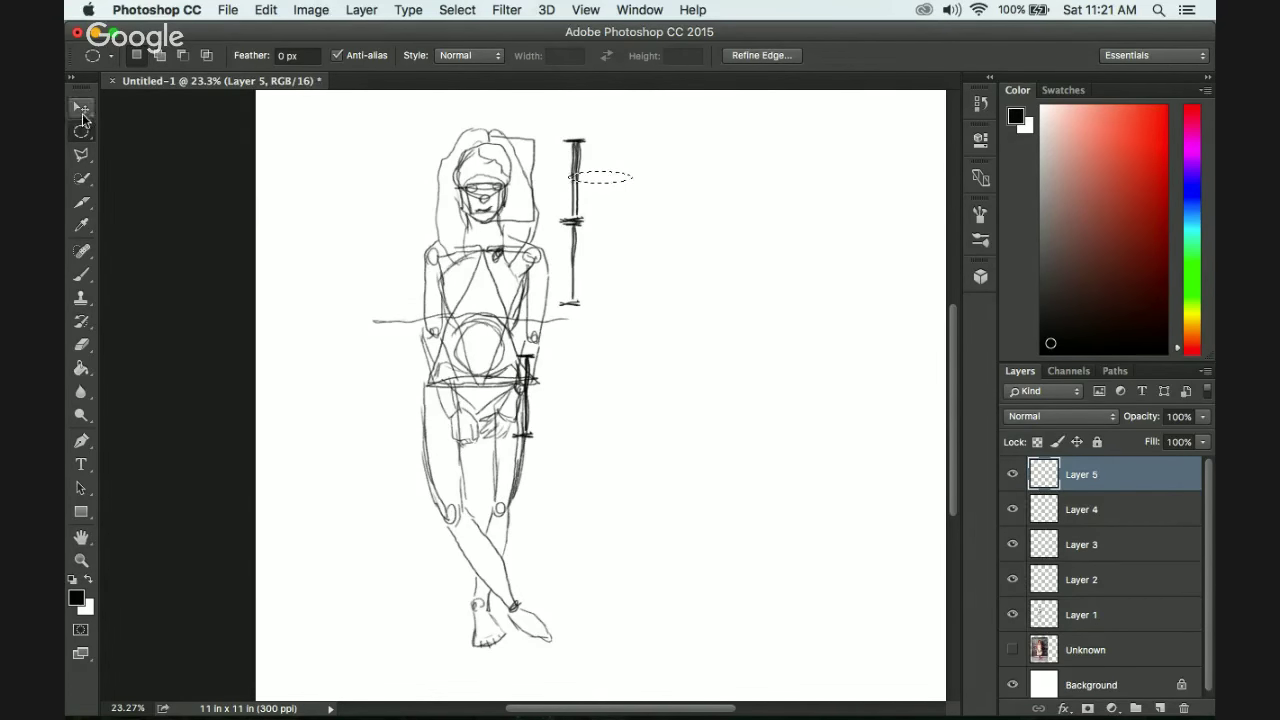
left_click(81, 107)
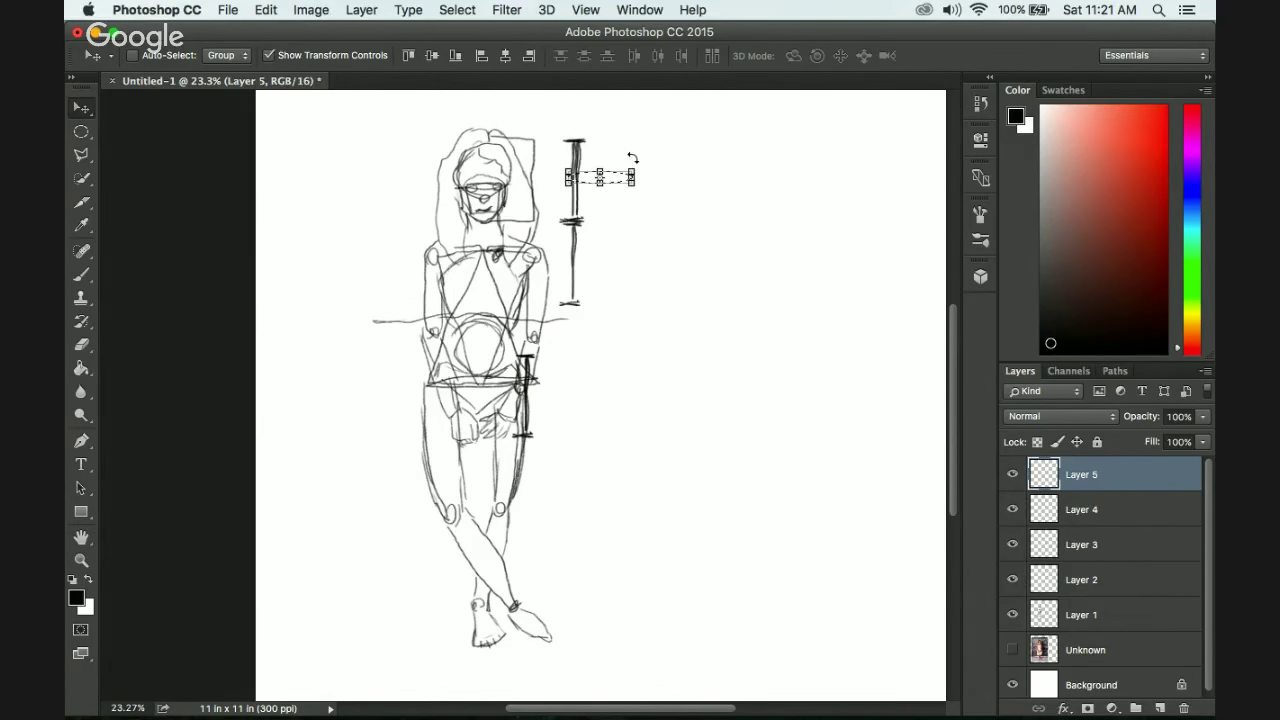
key("ctrl+d")
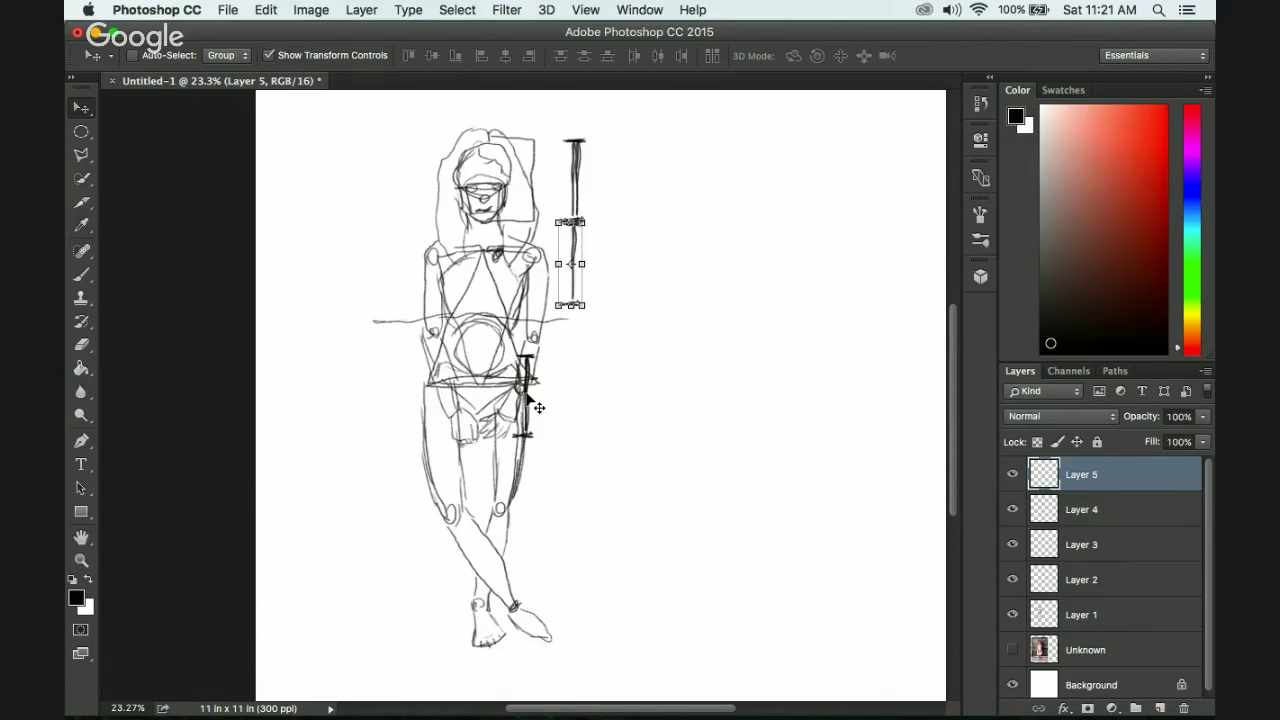
Stack the bar copies on Layer 4, Layer 3 and Layer 2 end to end below the second unit as head heights three to five.
left_click(1083, 516)
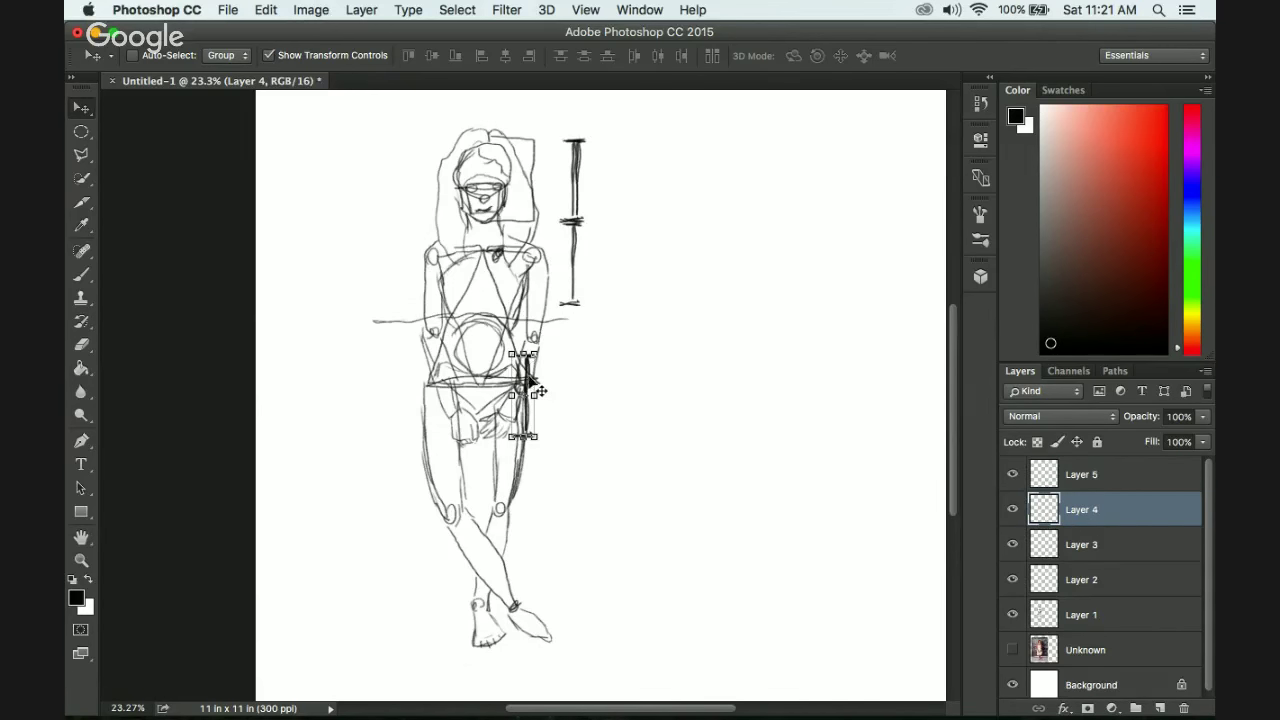
mouse_move(529, 378)
left_mouse_down()
mouse_move(575, 340)
mouse_move(575, 320)
left_mouse_up()
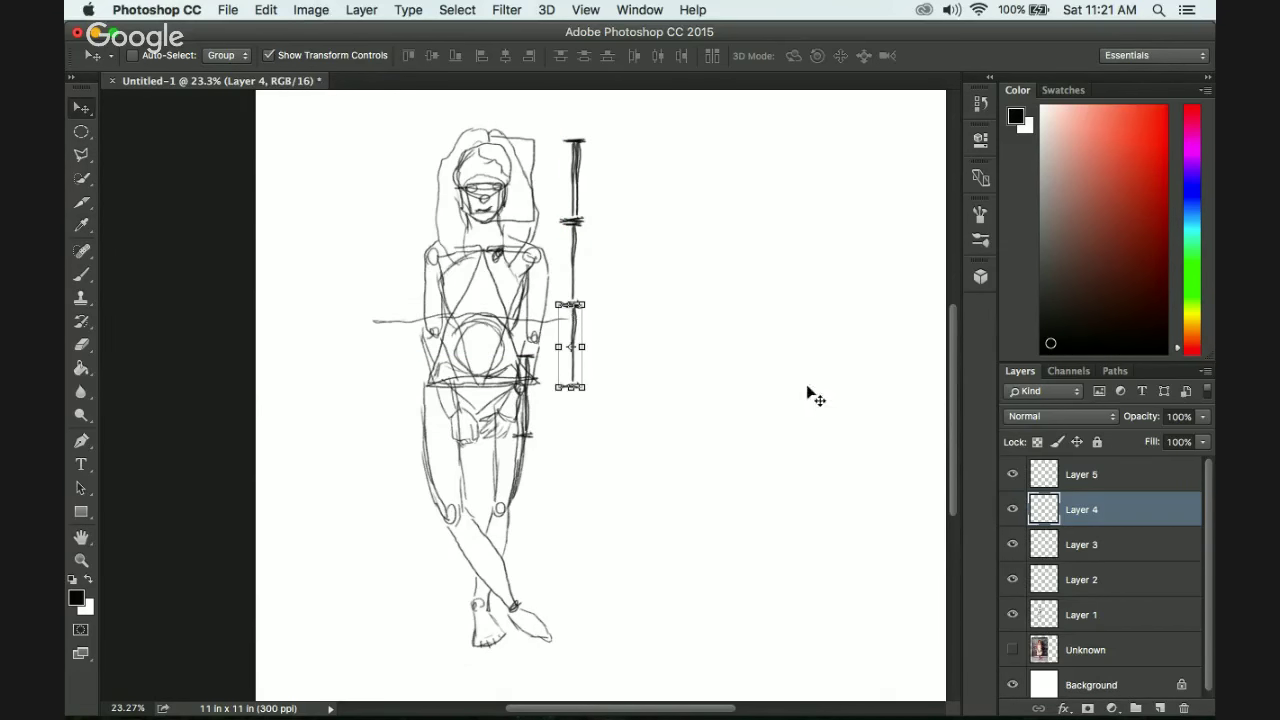
left_click(1076, 544)
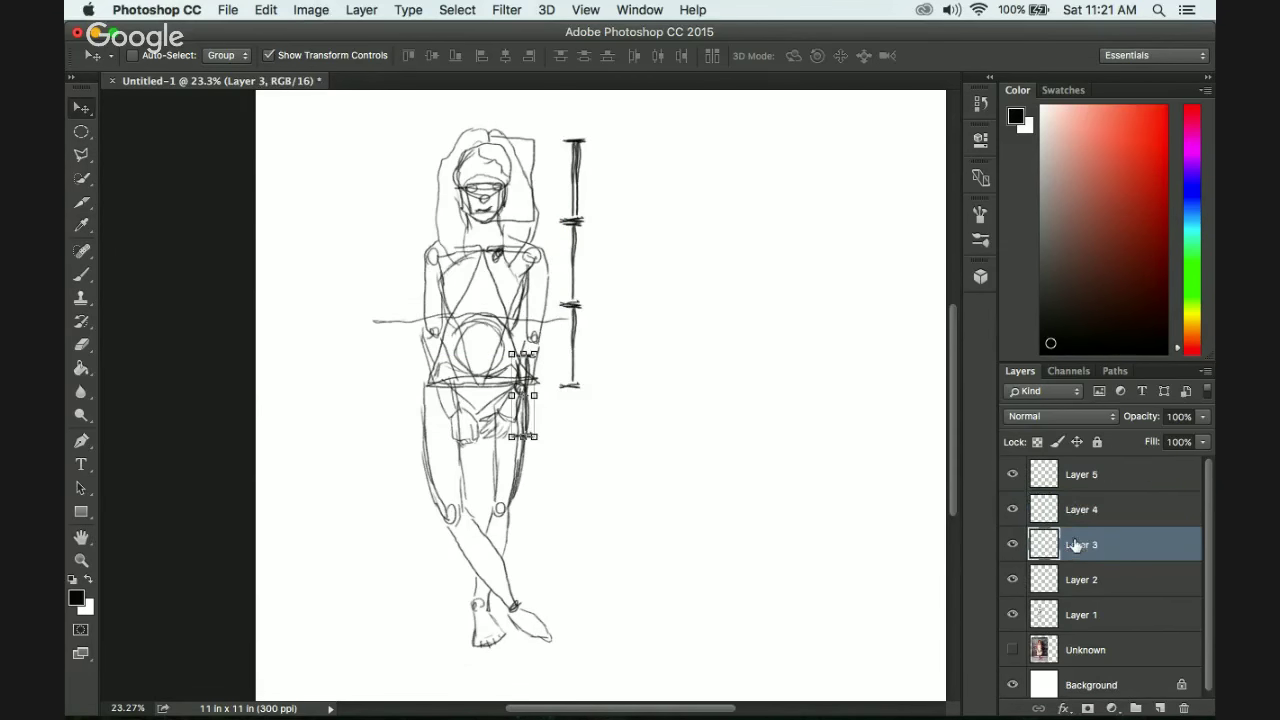
left_click_drag(528, 383, 574, 419)
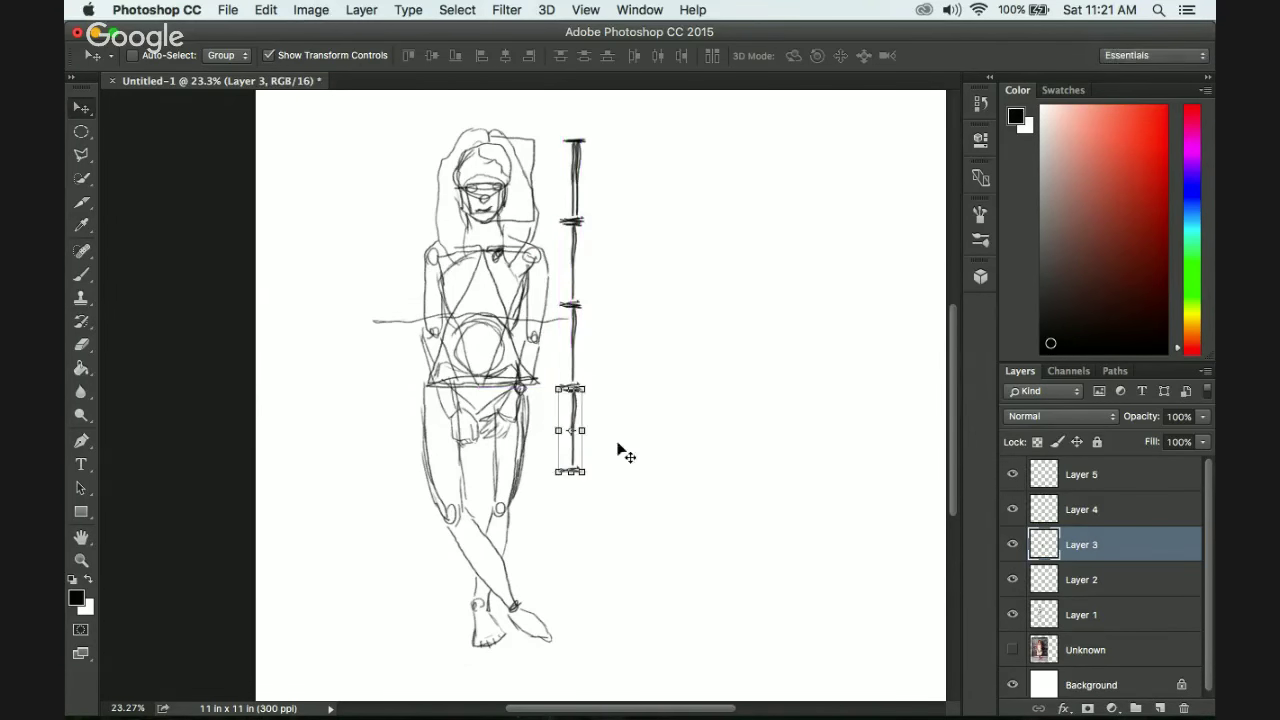
left_click(1084, 584)
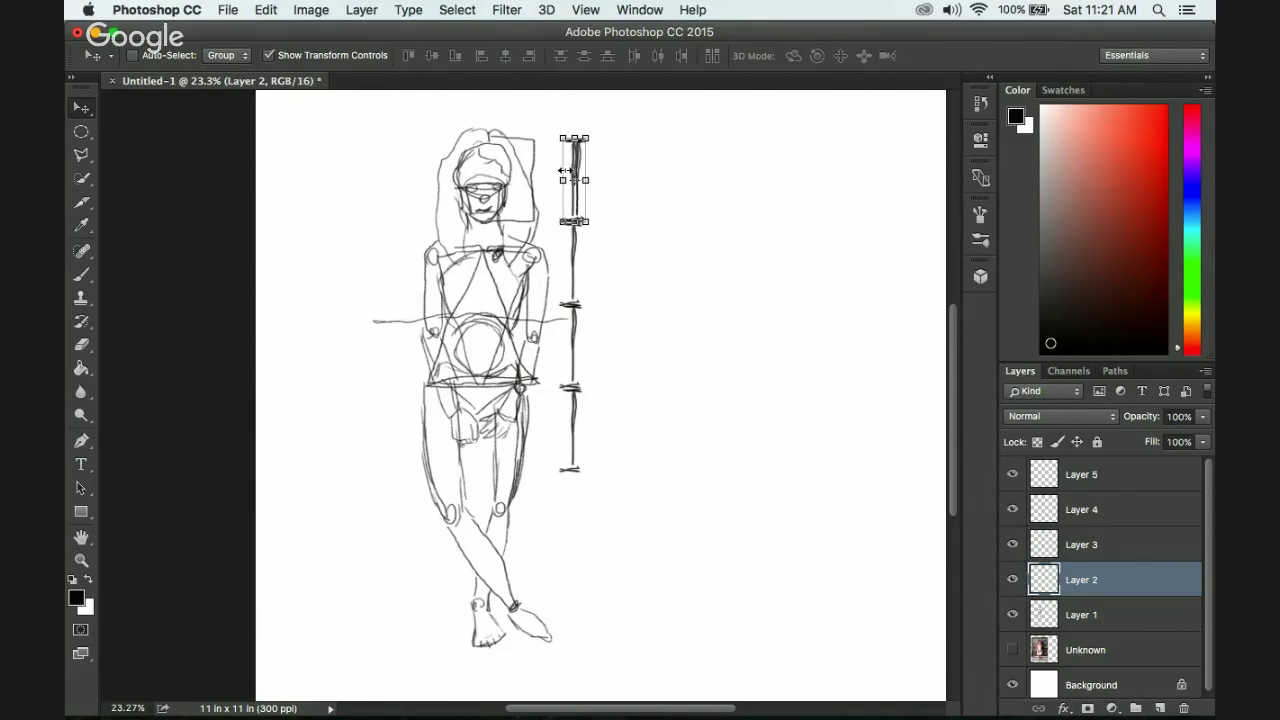
left_click_drag(583, 175, 574, 508)
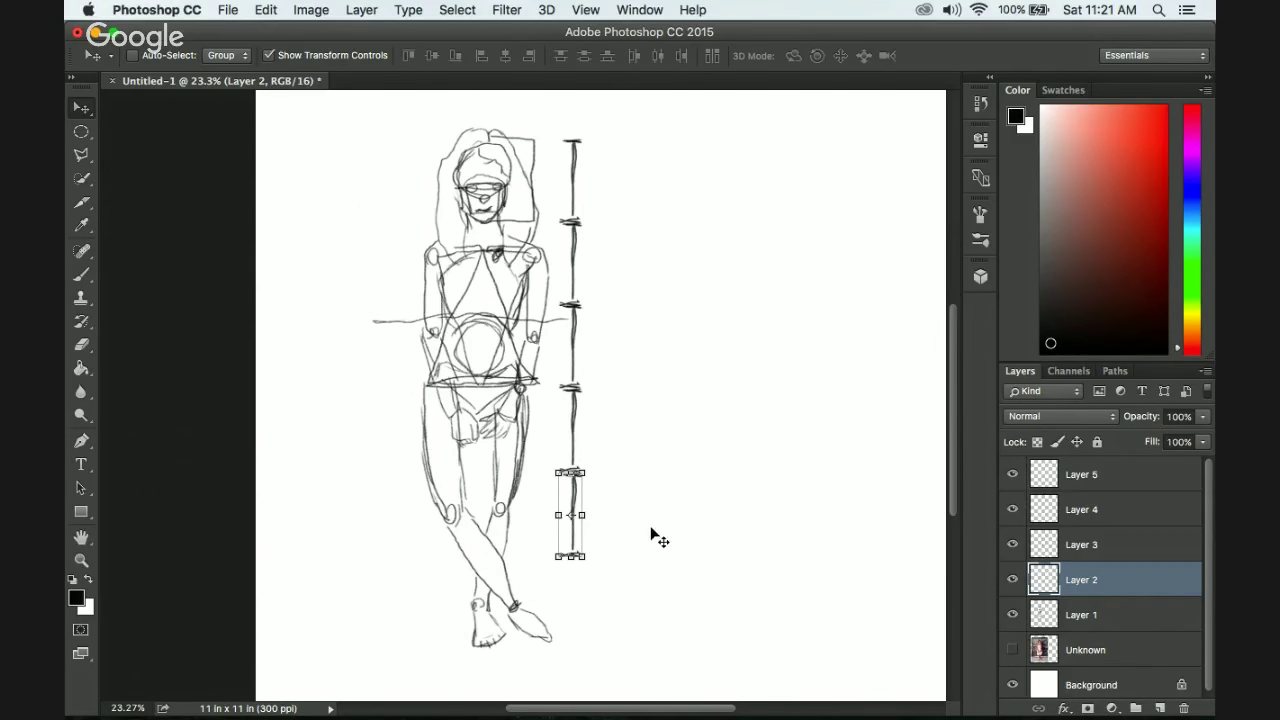
Paste another bar copy and place it below the fifth unit so the scale reaches the feet.
key("super")
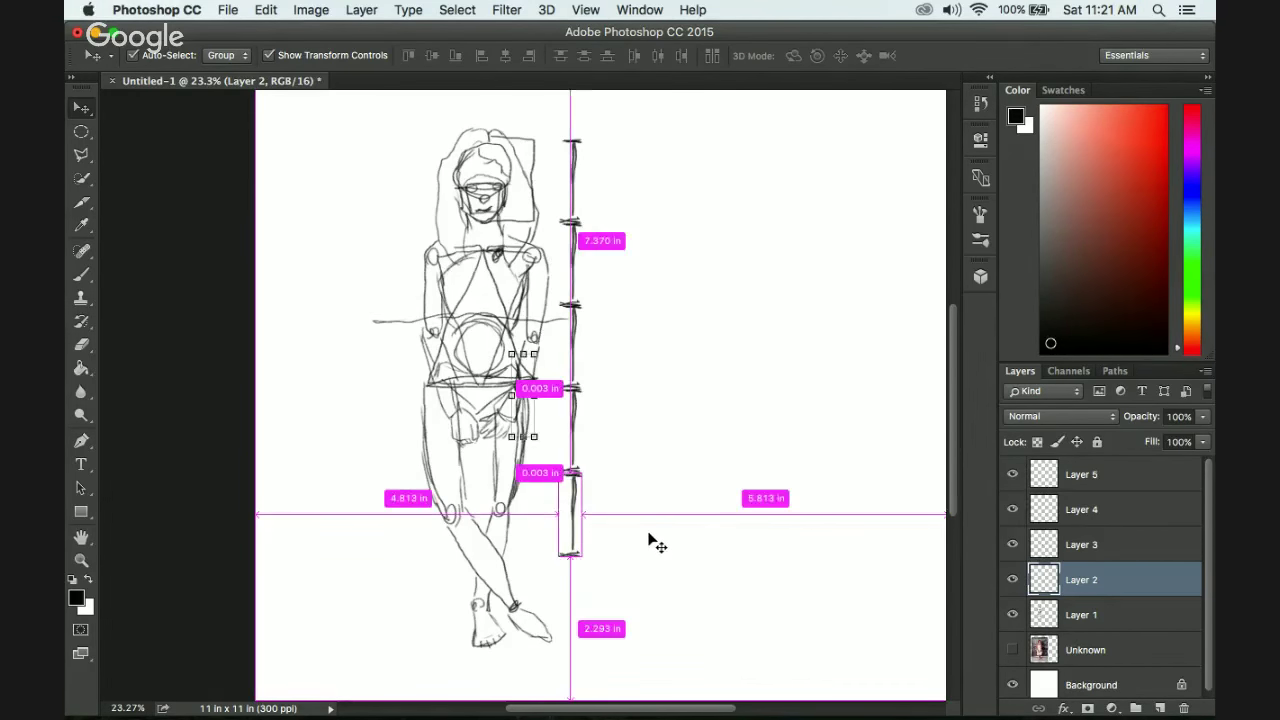
key("super+j")
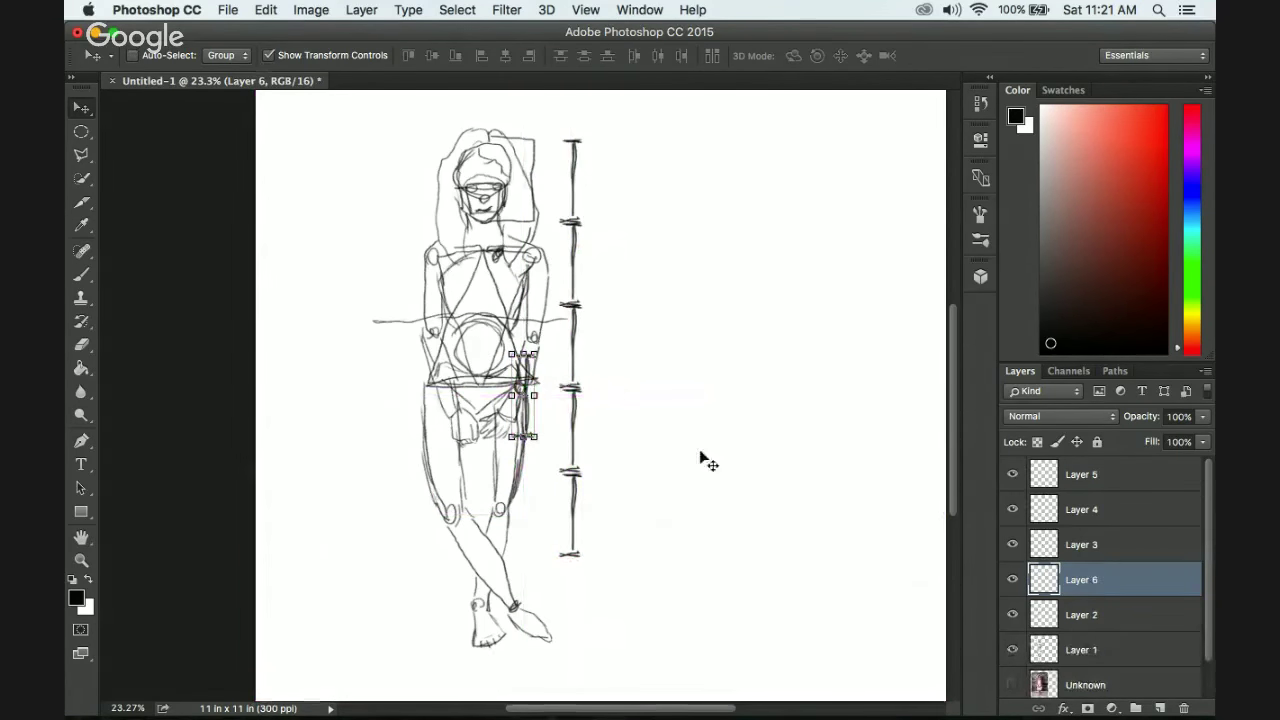
left_click_drag(530, 424, 573, 617)
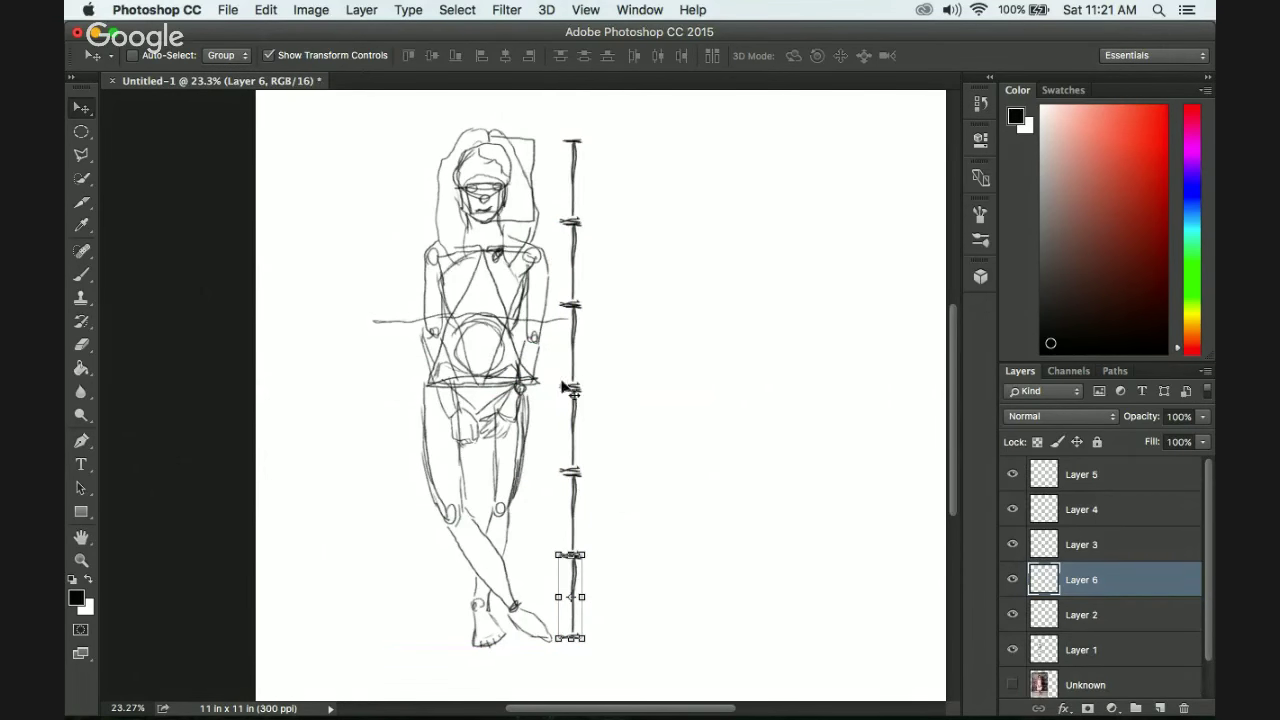
left_click(457, 10)
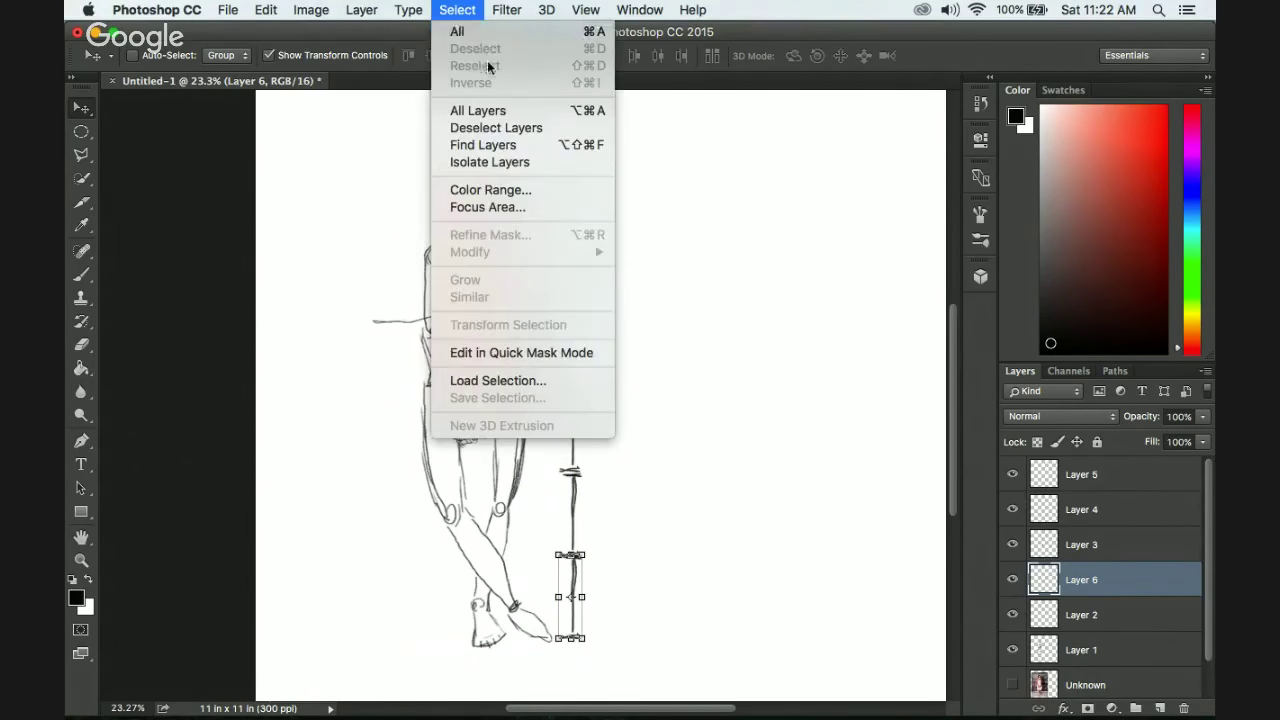
left_click(547, 10)
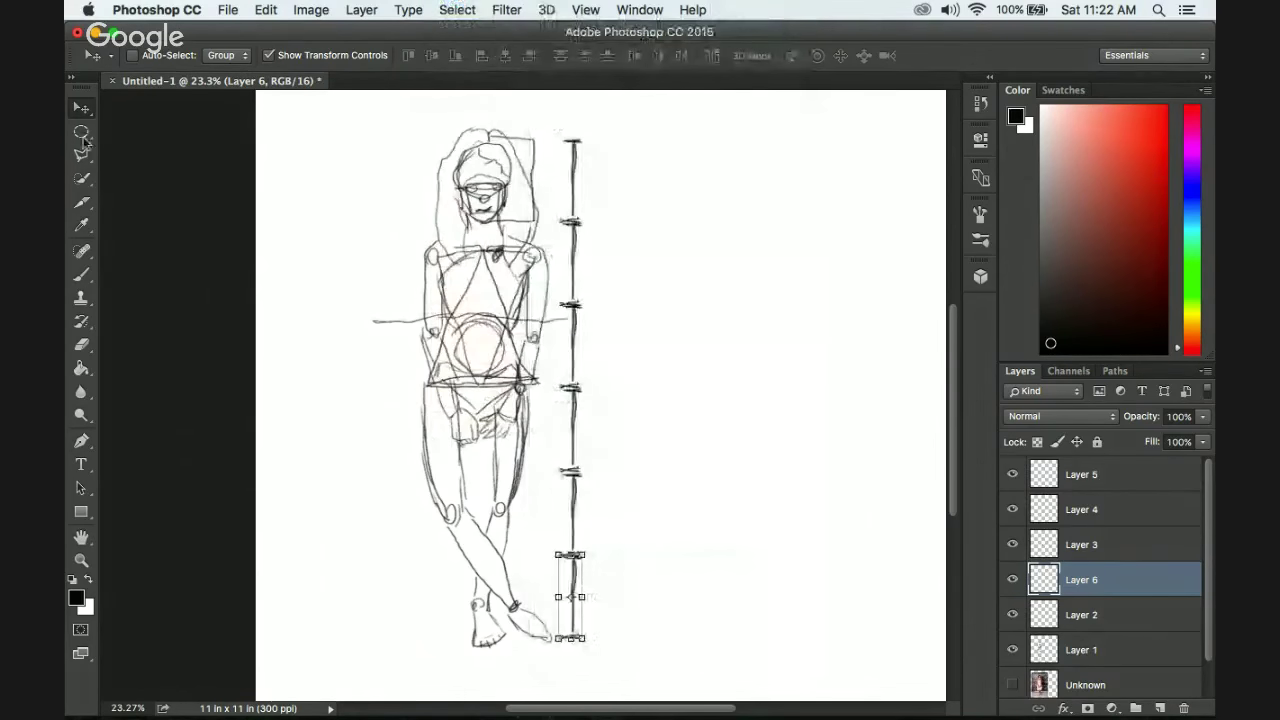
Create a new layer and brush an egg-shaped head for a second figure beside the first head-height unit.
left_click(83, 273)
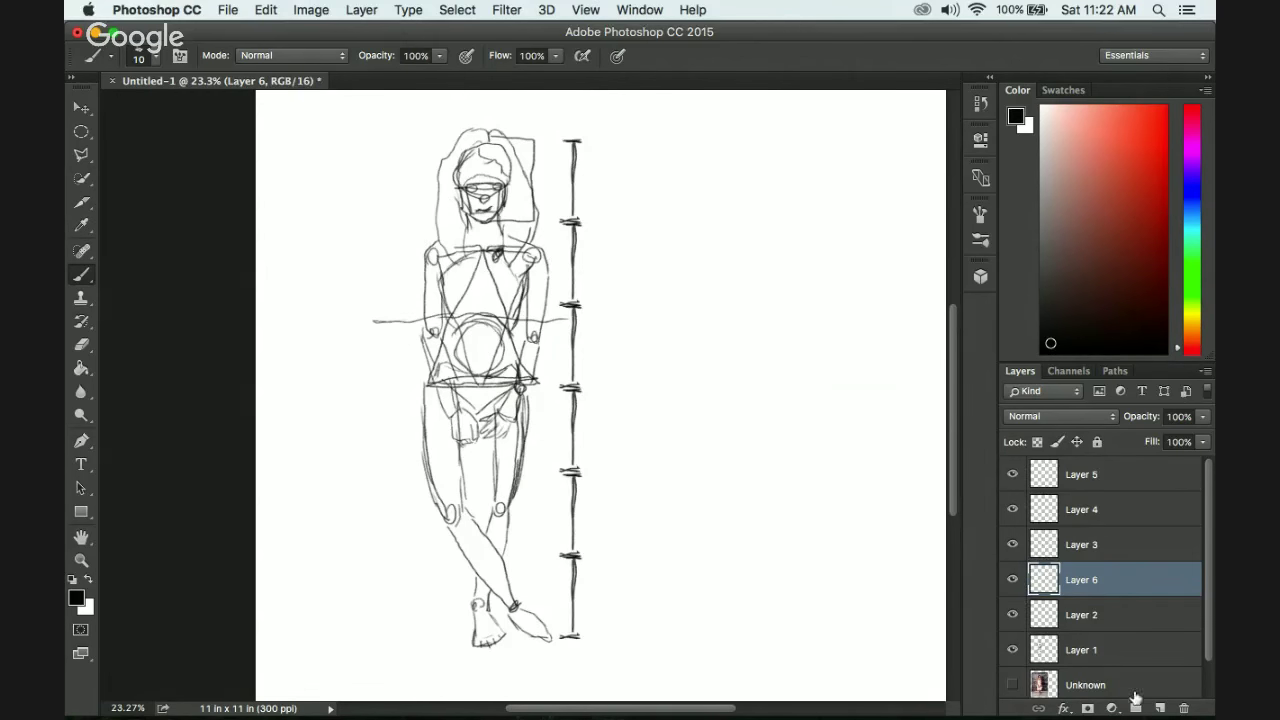
left_click(1159, 708)
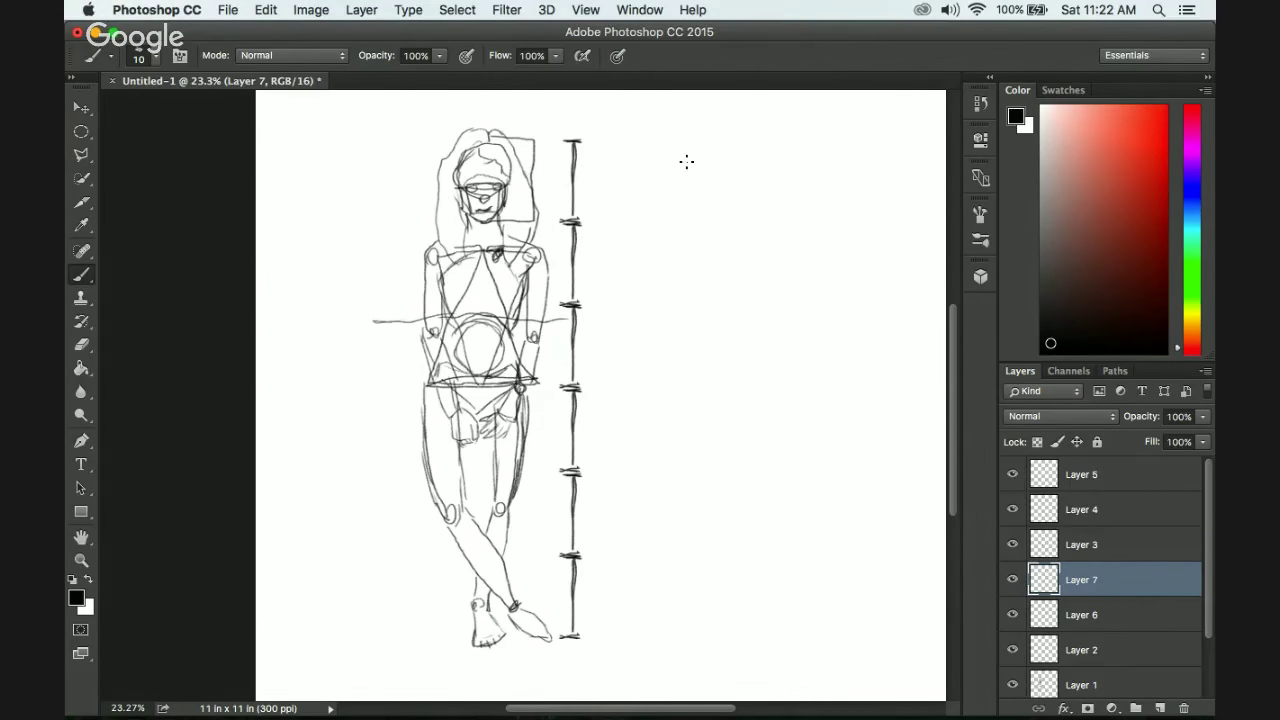
mouse_move(690, 216)
left_mouse_down()
mouse_move(682, 150)
mouse_move(704, 150)
mouse_move(716, 175)
mouse_move(680, 204)
left_mouse_up()
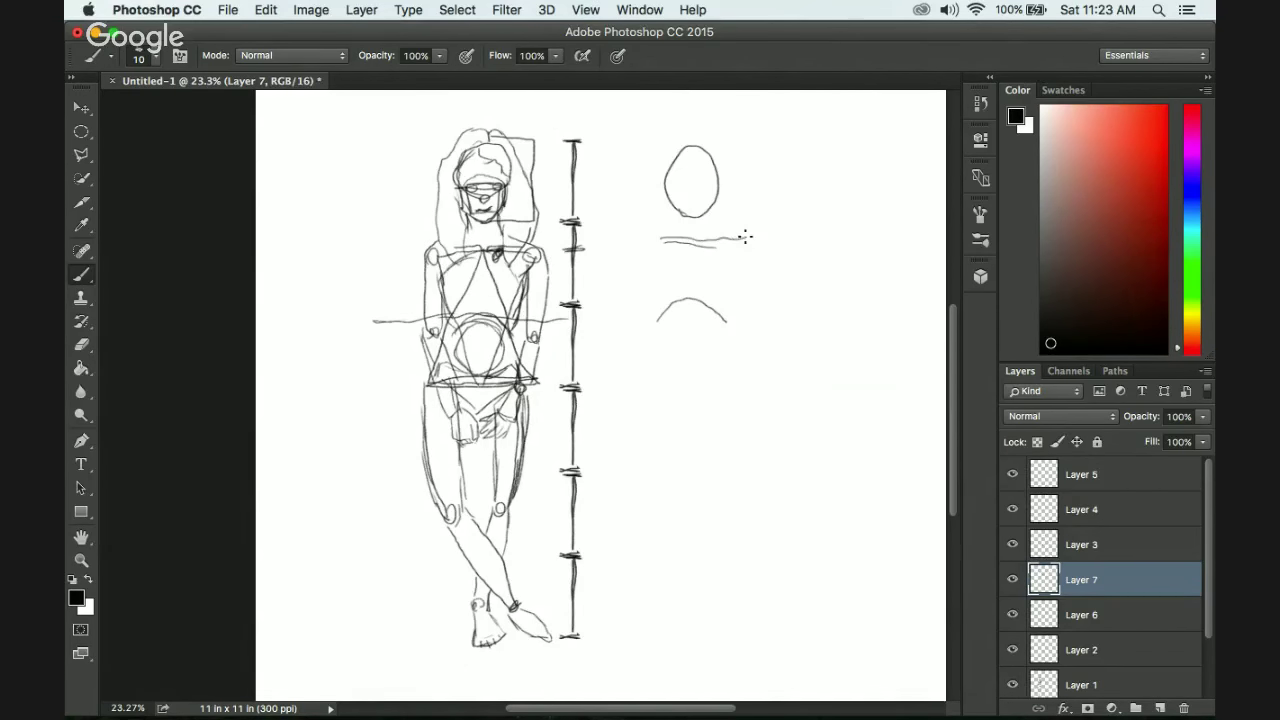
Build the second figure's upper torso with a shoulder line ending in joint circles, a rib cage with arched base, and a neck.
left_click_drag(680, 241, 650, 242)
left_click_drag(635, 237, 643, 233)
mouse_move(652, 321)
left_mouse_down()
mouse_move(660, 259)
mouse_move(697, 241)
mouse_move(712, 246)
mouse_move(727, 322)
left_mouse_up()
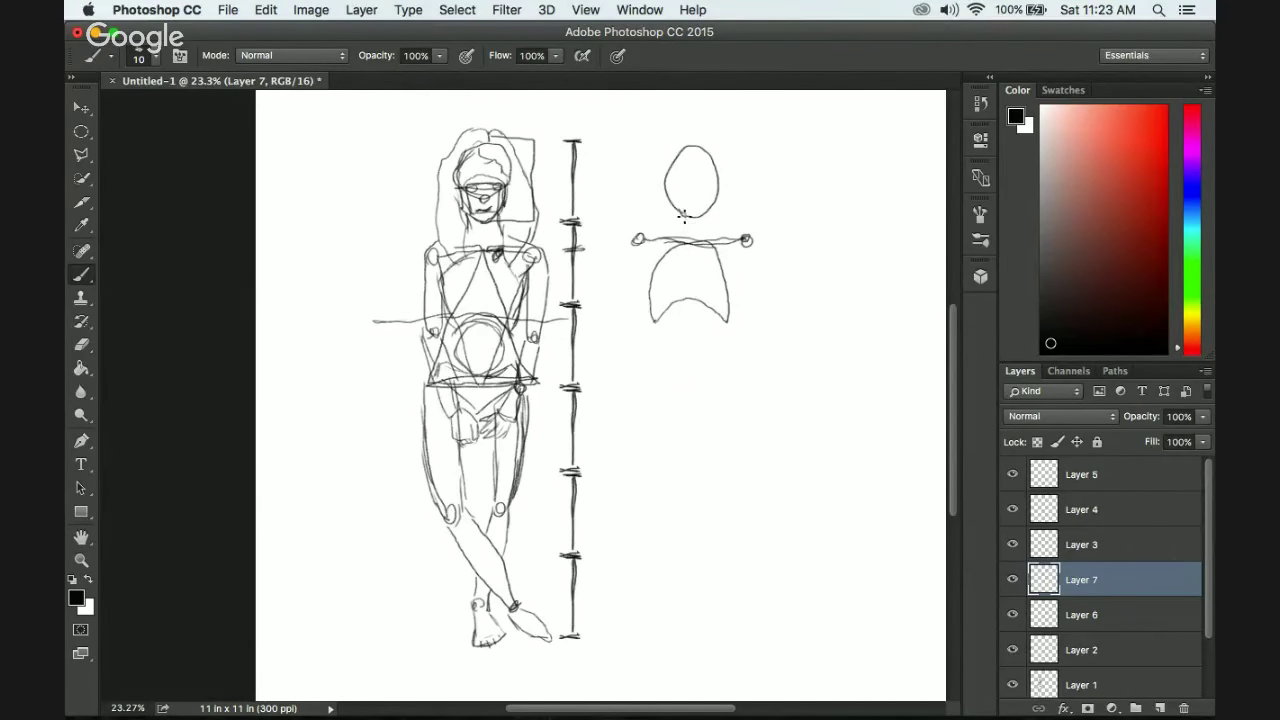
mouse_move(681, 212)
left_mouse_down()
mouse_move(679, 228)
mouse_move(632, 240)
mouse_move(676, 222)
mouse_move(645, 232)
mouse_move(706, 222)
mouse_move(746, 240)
left_mouse_up()
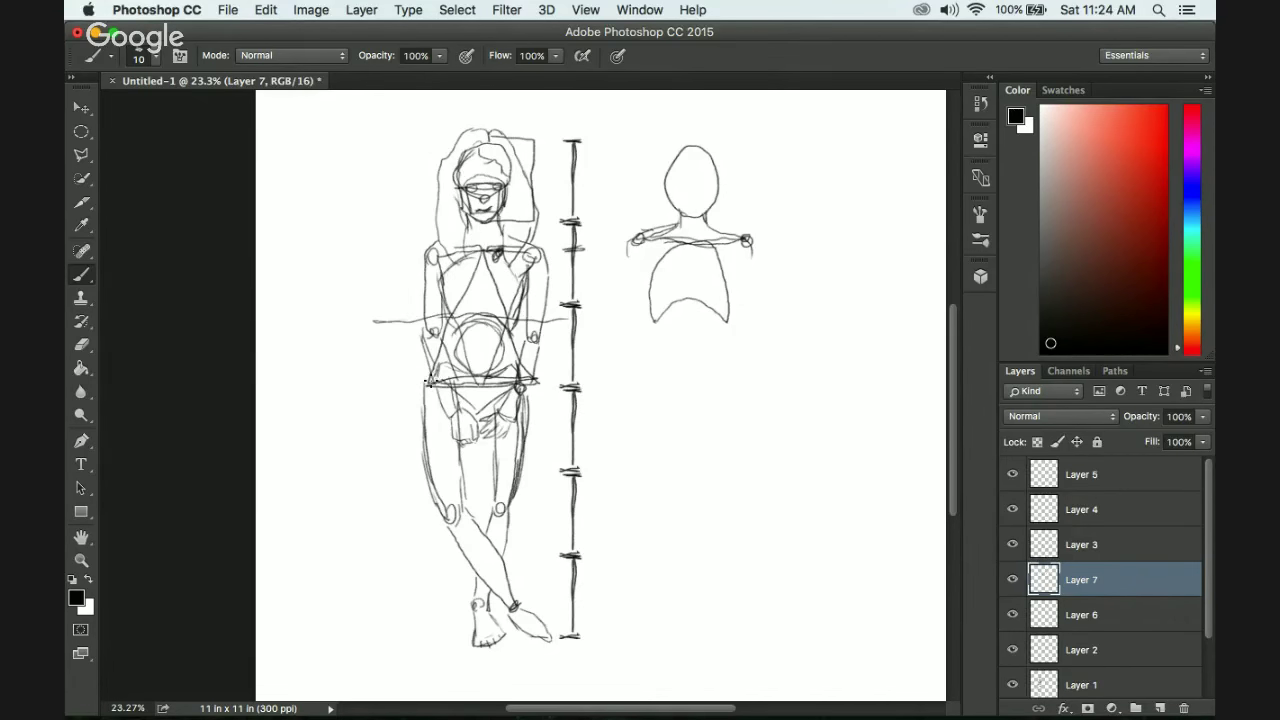
Circle the hip joints on both figures and draw the second figure's belly circle above a curved upper pelvis contour.
mouse_move(432, 378)
left_mouse_down()
mouse_move(420, 384)
mouse_move(430, 381)
left_mouse_up()
mouse_move(540, 388)
left_mouse_down()
mouse_move(532, 374)
mouse_move(522, 388)
mouse_move(538, 390)
left_mouse_up()
left_click_drag(638, 384, 640, 384)
left_click_drag(748, 380, 740, 381)
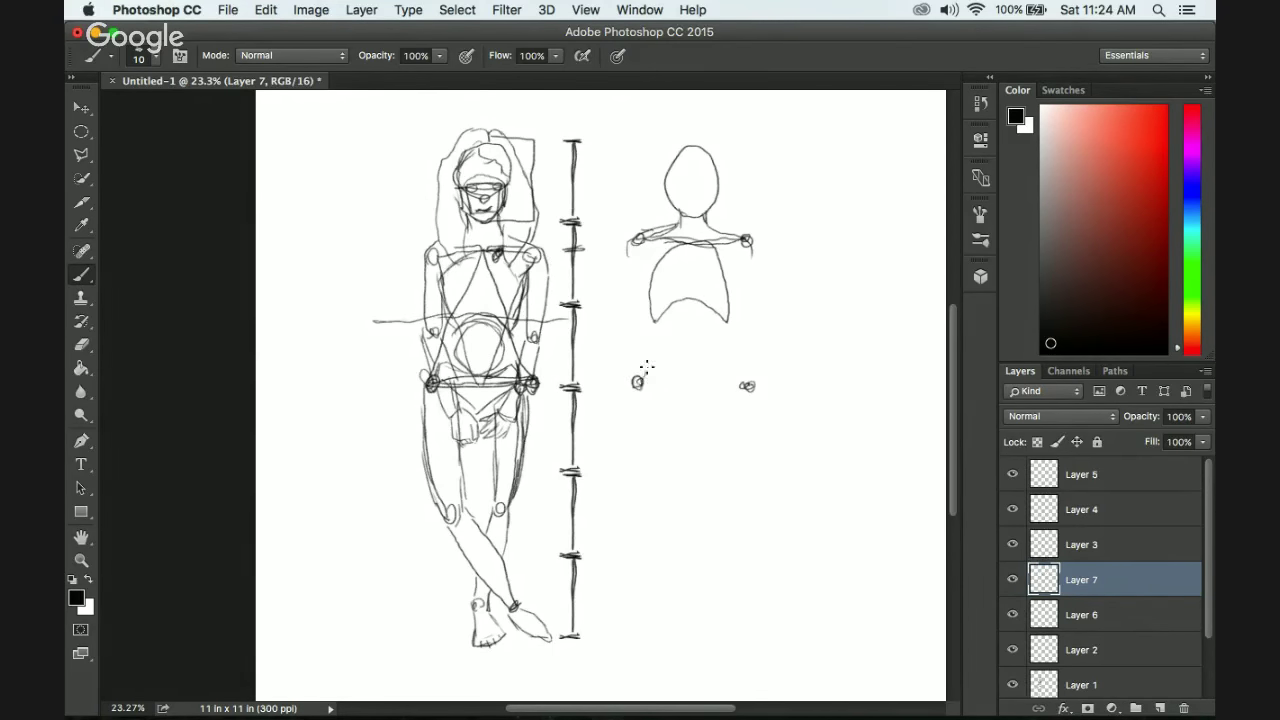
mouse_move(645, 363)
left_mouse_down()
mouse_move(640, 382)
mouse_move(653, 366)
mouse_move(698, 381)
mouse_move(735, 355)
mouse_move(750, 383)
mouse_move(716, 370)
mouse_move(733, 356)
left_mouse_up()
mouse_move(672, 368)
left_mouse_down()
mouse_move(666, 329)
mouse_move(698, 309)
mouse_move(715, 327)
mouse_move(704, 363)
mouse_move(655, 354)
mouse_move(667, 315)
mouse_move(715, 326)
mouse_move(693, 375)
left_mouse_up()
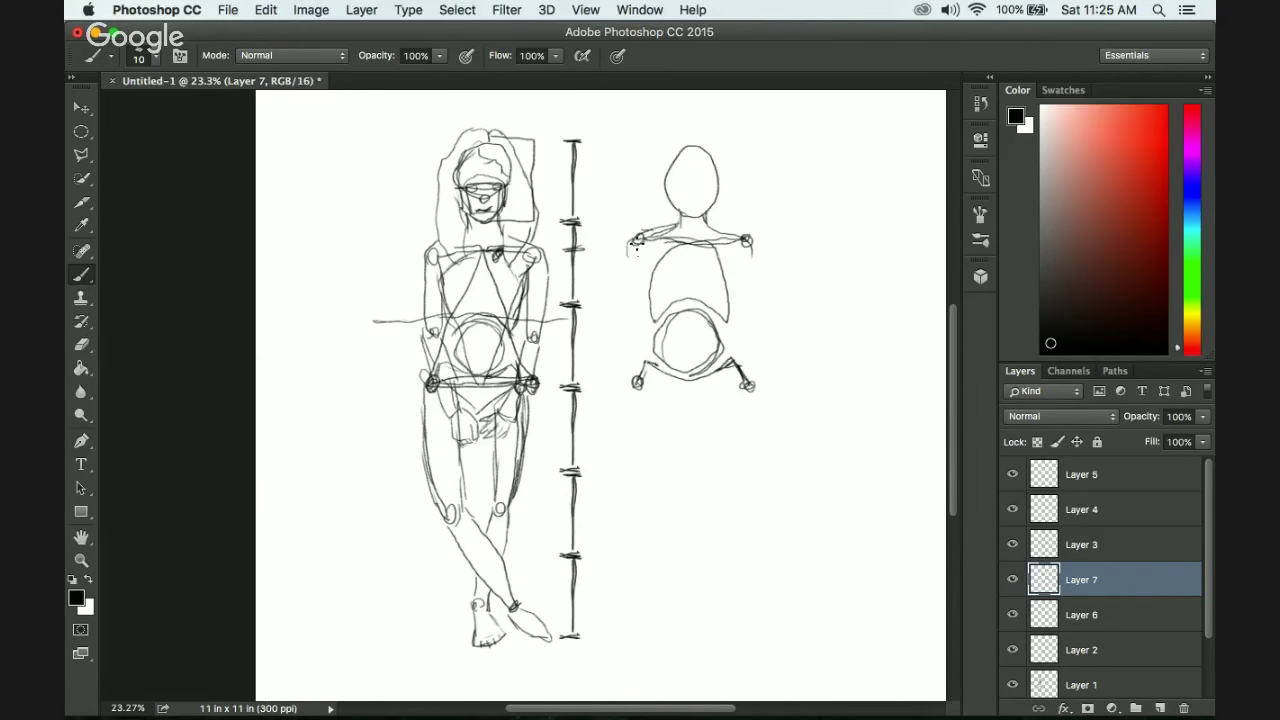
Draw both upper arms of the second figure from the shoulder joints down to small elbow circles.
left_click_drag(636, 244, 623, 325)
mouse_move(621, 327)
left_mouse_down()
mouse_move(615, 347)
mouse_move(627, 334)
left_mouse_up()
mouse_move(746, 244)
left_mouse_down()
mouse_move(768, 342)
mouse_move(758, 338)
mouse_move(770, 332)
left_mouse_up()
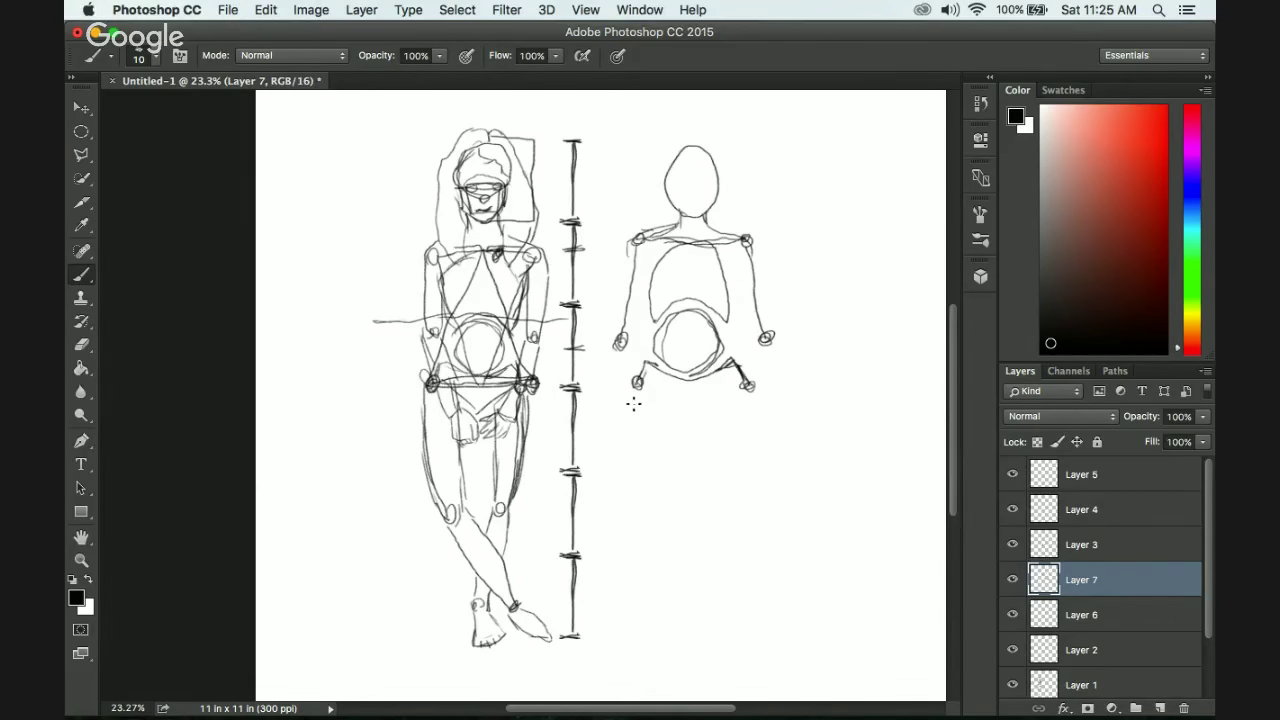
Close the second figure's pelvis with a curved lower contour between the hips and draw one outer thigh line down to knee level.
mouse_move(637, 382)
left_mouse_down()
mouse_move(690, 418)
mouse_move(722, 409)
mouse_move(740, 384)
mouse_move(685, 413)
mouse_move(636, 387)
mouse_move(683, 421)
mouse_move(700, 409)
mouse_move(680, 409)
mouse_move(710, 413)
mouse_move(734, 383)
mouse_move(725, 413)
left_mouse_up()
left_click_drag(648, 395, 668, 409)
left_click_drag(637, 387, 655, 510)
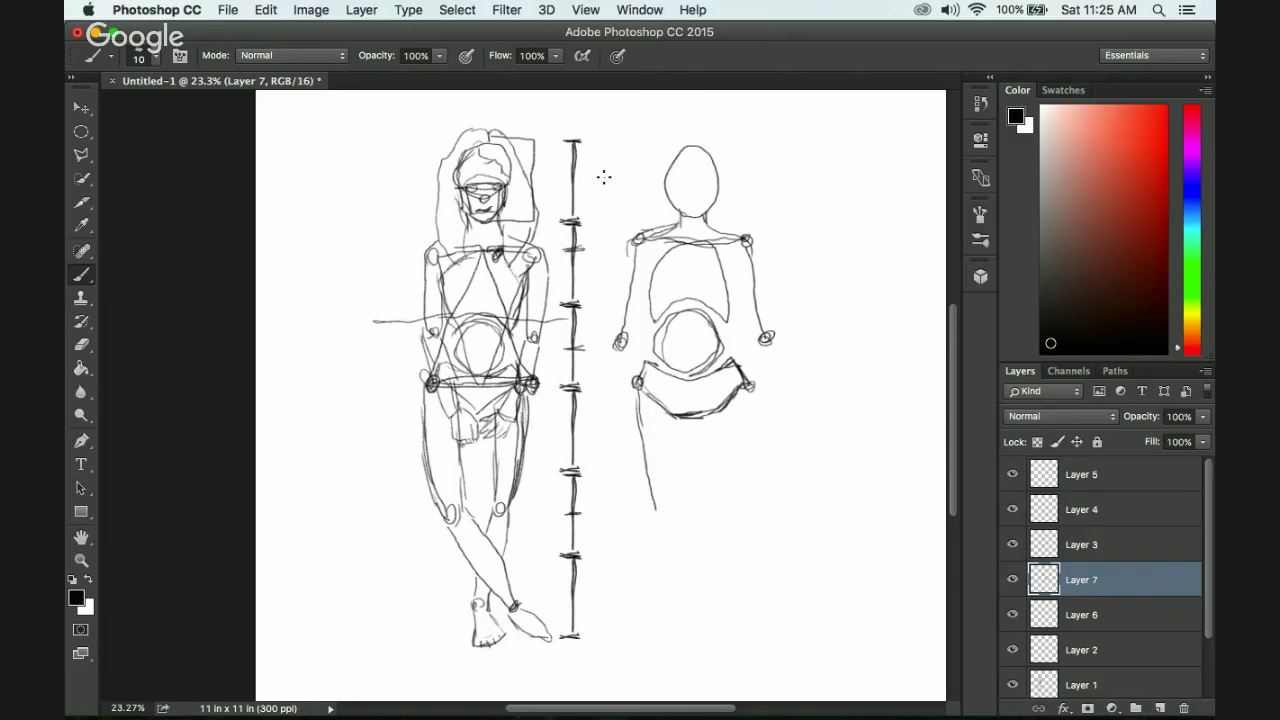
Number the head-height divisions 1 to 6 alongside the vertical scale.
left_click_drag(604, 165, 614, 191)
left_click_drag(597, 265, 608, 280)
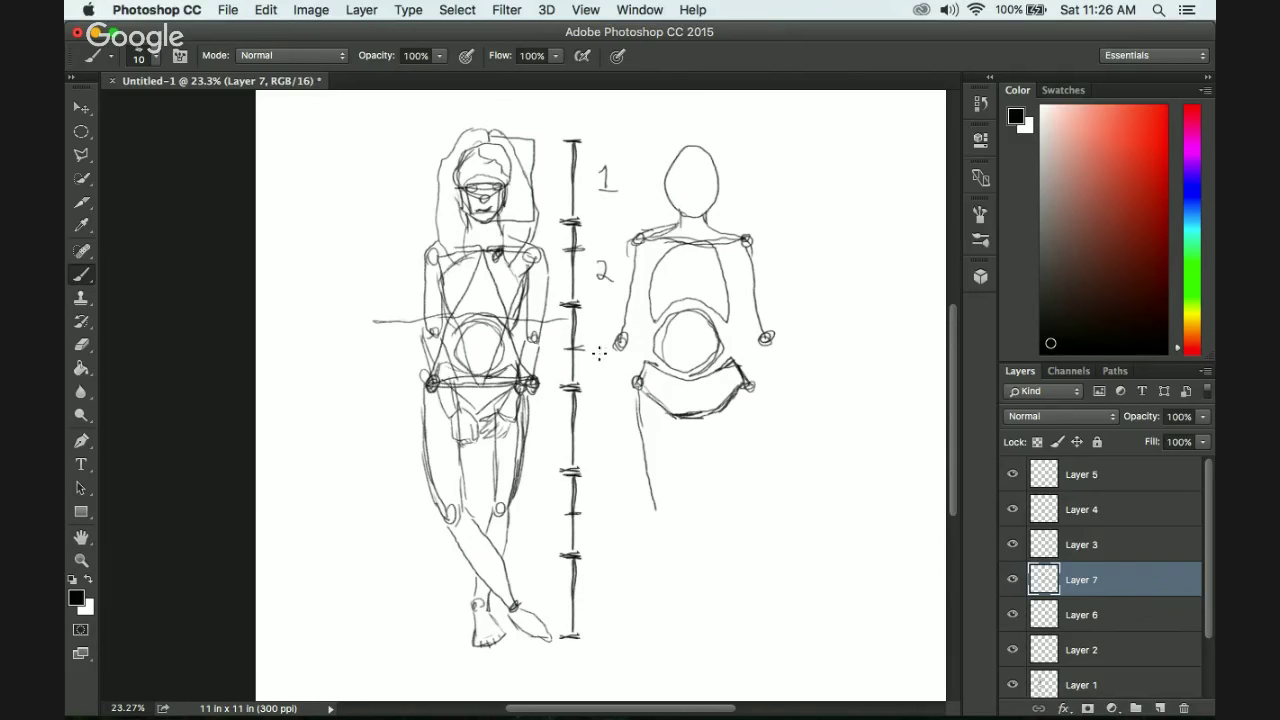
left_click_drag(595, 345, 598, 367)
left_click_drag(596, 429, 611, 441)
left_click_drag(604, 427, 605, 446)
mouse_move(598, 509)
left_mouse_down()
mouse_move(604, 526)
mouse_move(609, 504)
left_mouse_up()
left_click_drag(596, 602, 598, 598)
Draw the second figure's remaining outer thigh line from hip to knee level and circle both knee joints.
left_click_drag(655, 508, 656, 512)
mouse_move(749, 388)
left_mouse_down()
mouse_move(733, 512)
mouse_move(718, 516)
left_mouse_up()
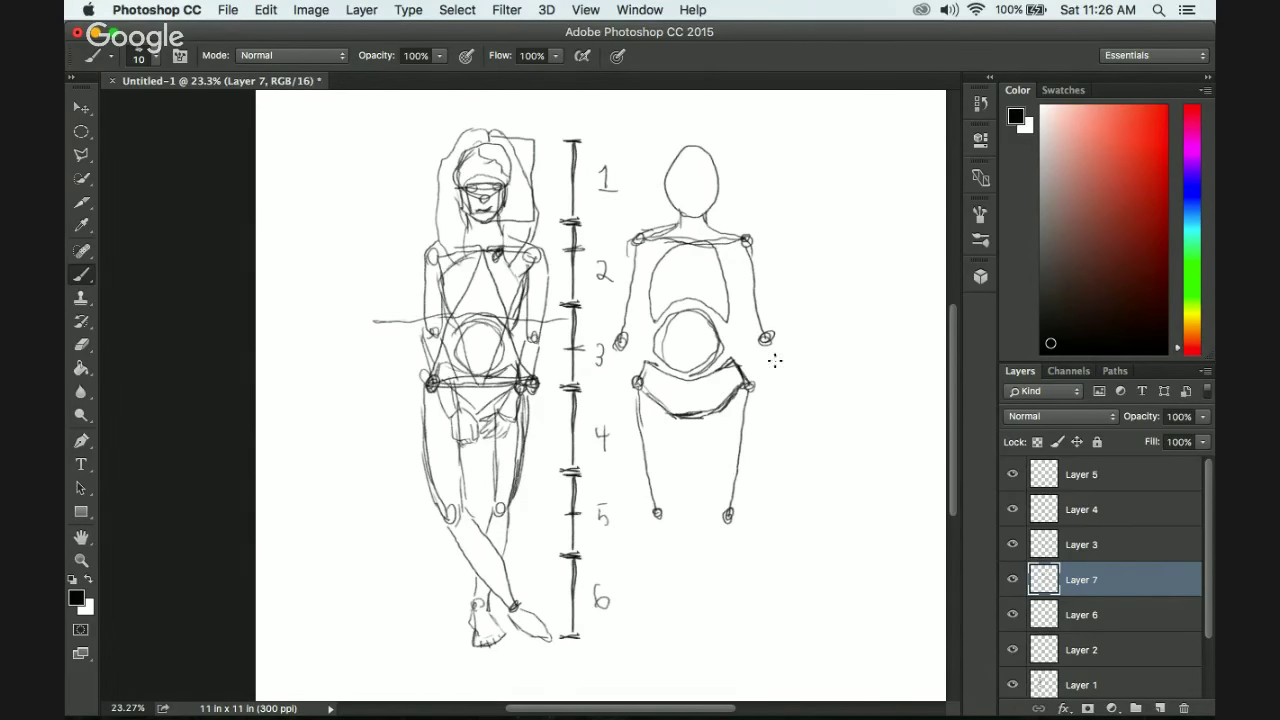
Draw the second figure's forearms down to wrist circles, add simple hands, and mark the fingertip level across the thighs.
mouse_move(767, 343)
left_mouse_down()
mouse_move(752, 441)
mouse_move(758, 420)
left_mouse_up()
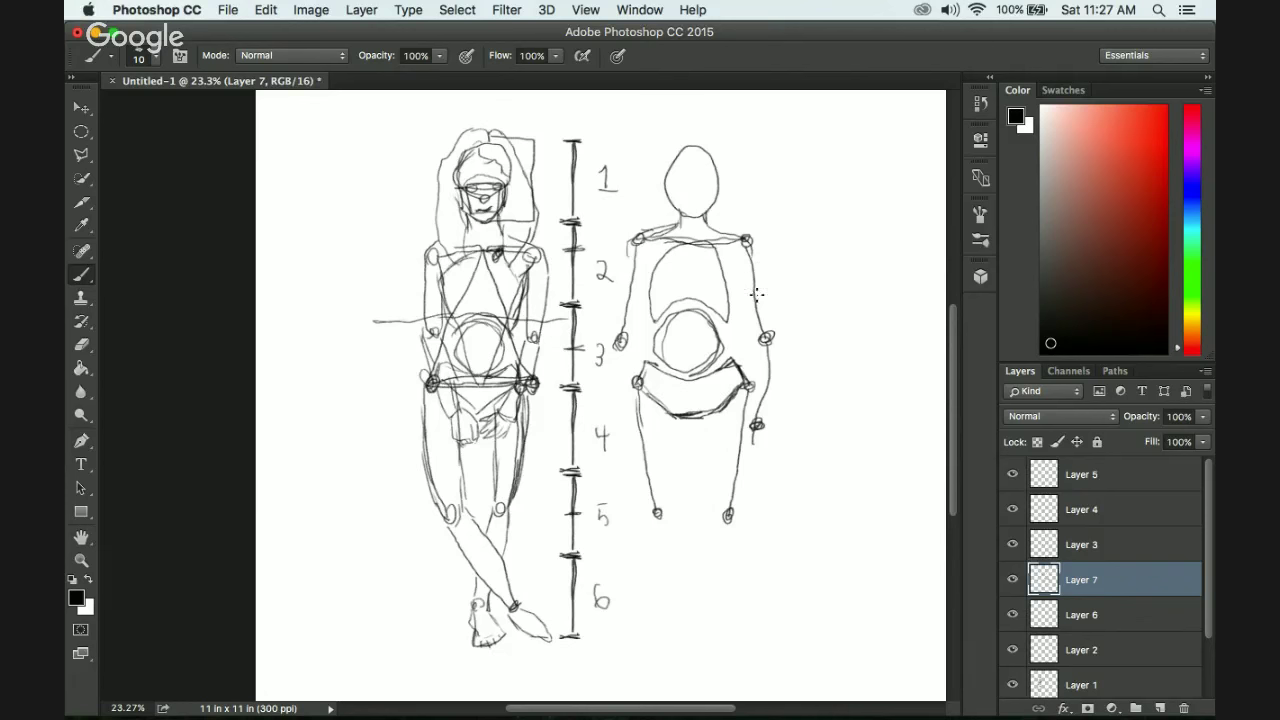
left_click_drag(619, 348, 620, 426)
mouse_move(619, 429)
left_mouse_down()
mouse_move(613, 455)
mouse_move(629, 453)
mouse_move(627, 440)
mouse_move(608, 458)
mouse_move(637, 451)
left_mouse_up()
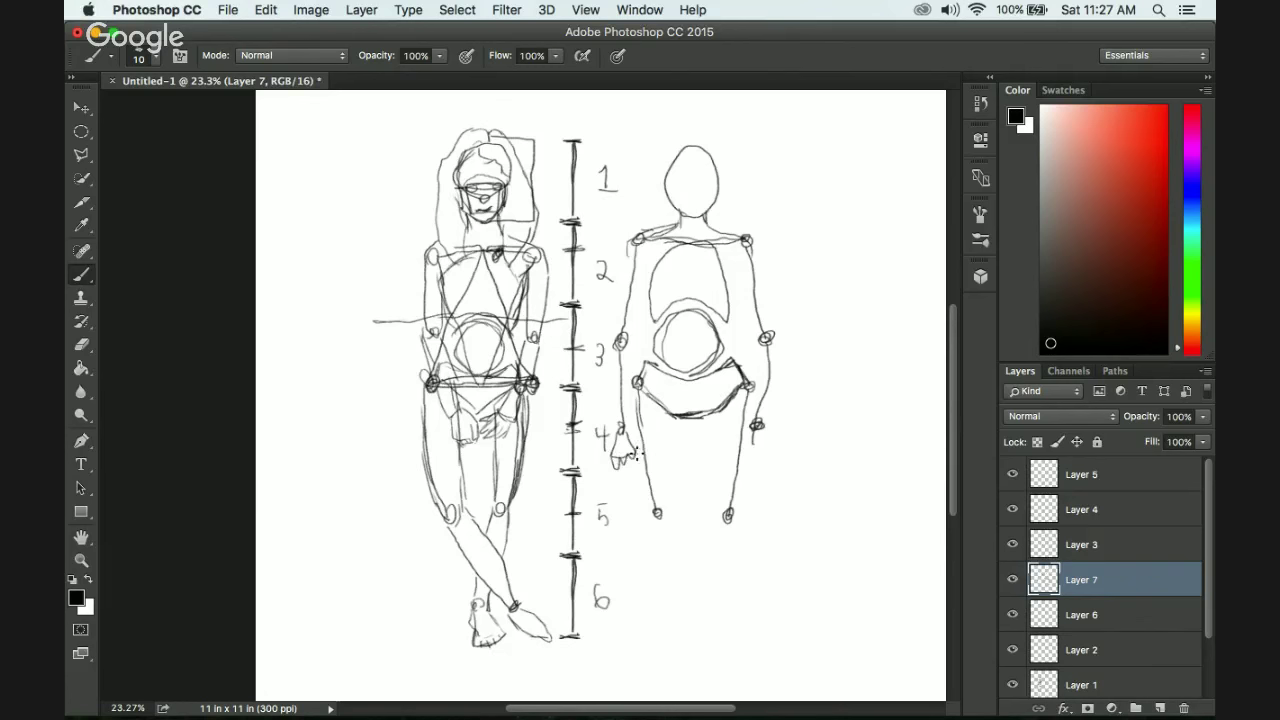
mouse_move(757, 426)
left_mouse_down()
mouse_move(742, 450)
mouse_move(768, 462)
mouse_move(760, 430)
mouse_move(744, 466)
mouse_move(770, 448)
left_mouse_up()
left_click_drag(747, 450, 625, 456)
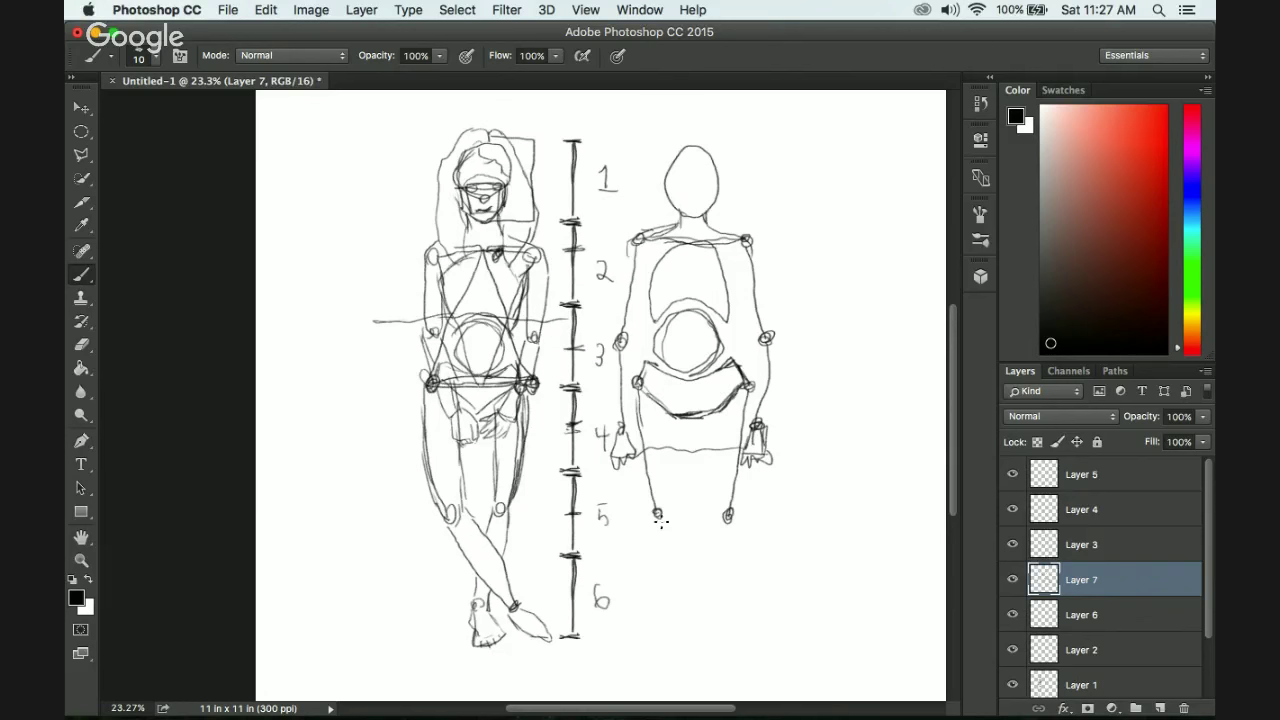
Draw the second figure's inner thighs, lower legs and triangular feet, and mark the elbow level across the belly.
left_click_drag(657, 516, 657, 592)
left_click_drag(655, 525, 654, 594)
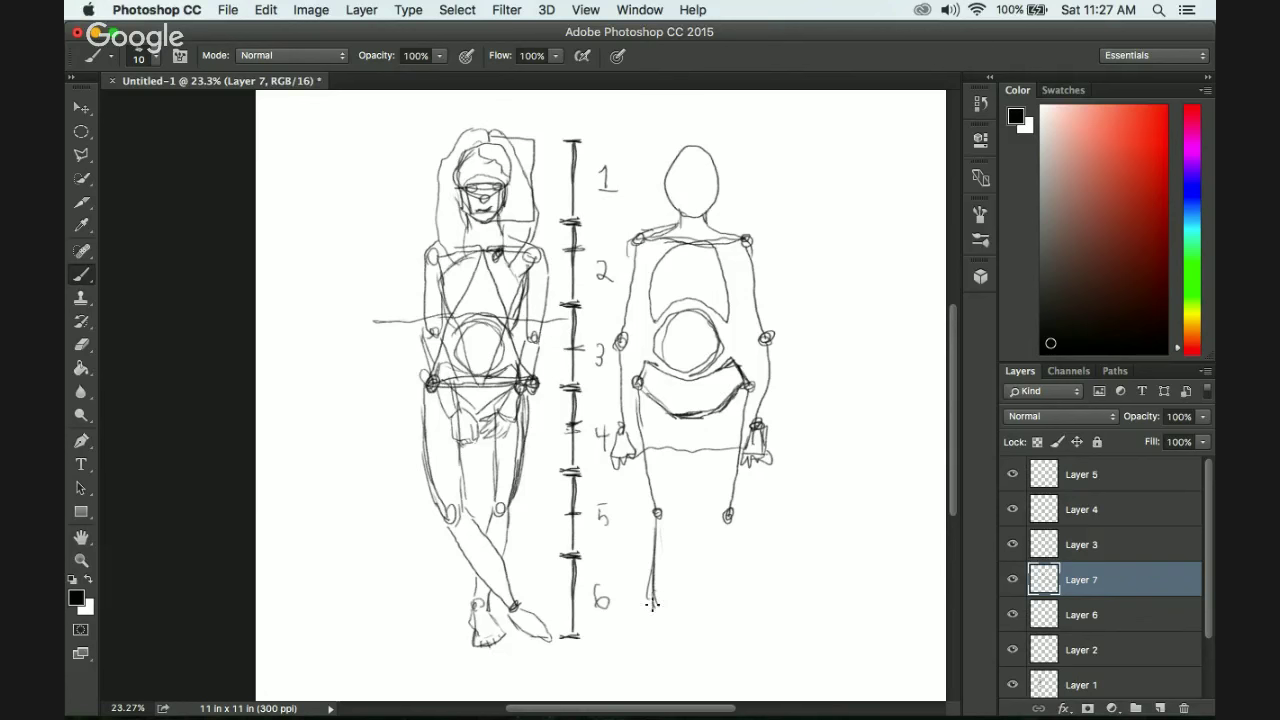
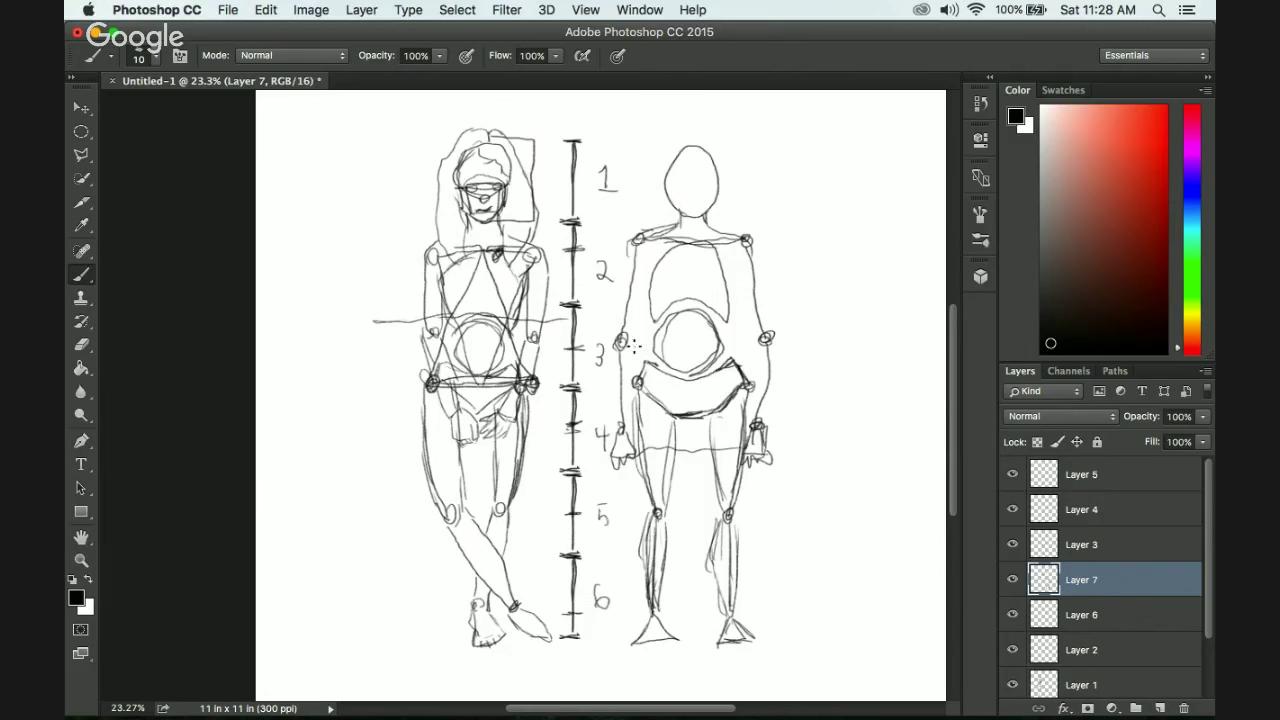
mouse_move(643, 336)
left_mouse_down()
mouse_move(678, 328)
mouse_move(698, 340)
mouse_move(666, 345)
mouse_move(759, 348)
left_mouse_up()
Sketch loose vertical and horizontal straight lines with a few connecting diagonals in the empty area beside the second figure's legs.
left_click_drag(757, 555, 878, 555)
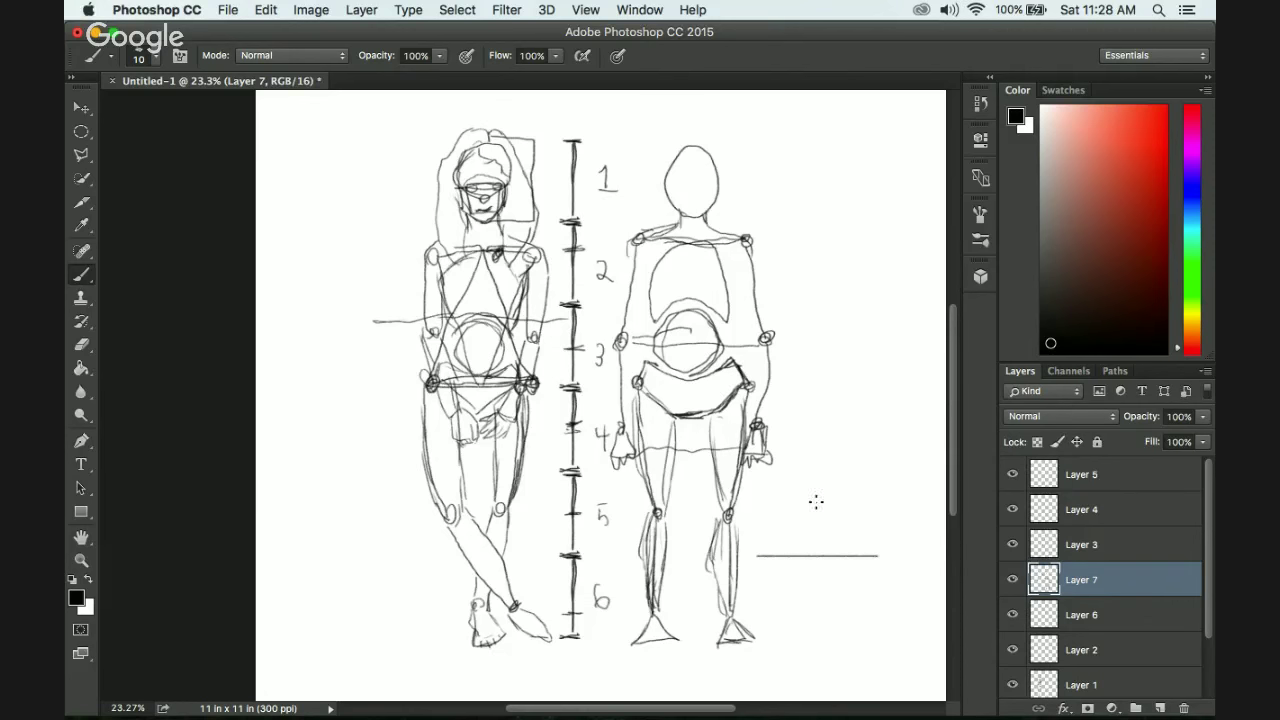
mouse_move(812, 455)
left_mouse_down()
mouse_move(813, 540)
mouse_move(814, 458)
left_mouse_up()
mouse_move(829, 523)
left_mouse_down()
mouse_move(896, 523)
mouse_move(832, 426)
mouse_move(835, 494)
left_mouse_up()
left_click_drag(884, 384, 884, 463)
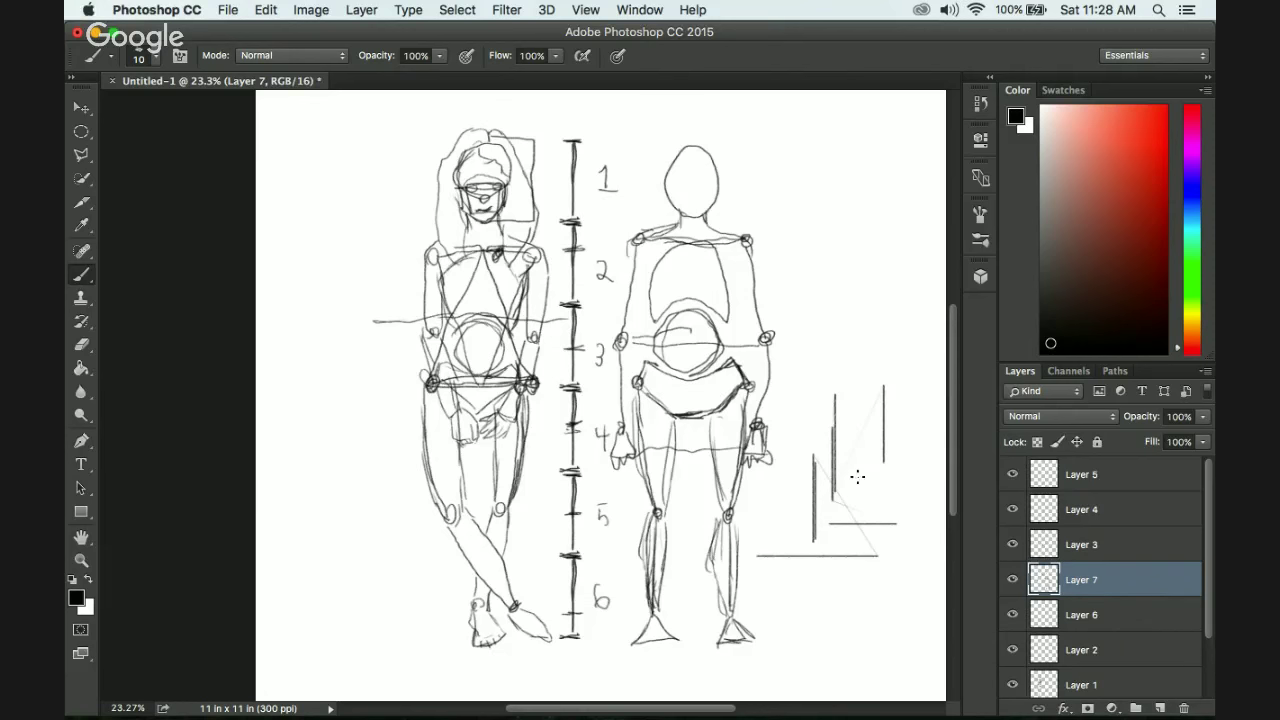
left_click_drag(845, 502, 916, 502)
mouse_move(884, 433)
left_mouse_down()
mouse_move(916, 502)
mouse_move(861, 516)
left_mouse_up()
left_click_drag(817, 458, 817, 548)
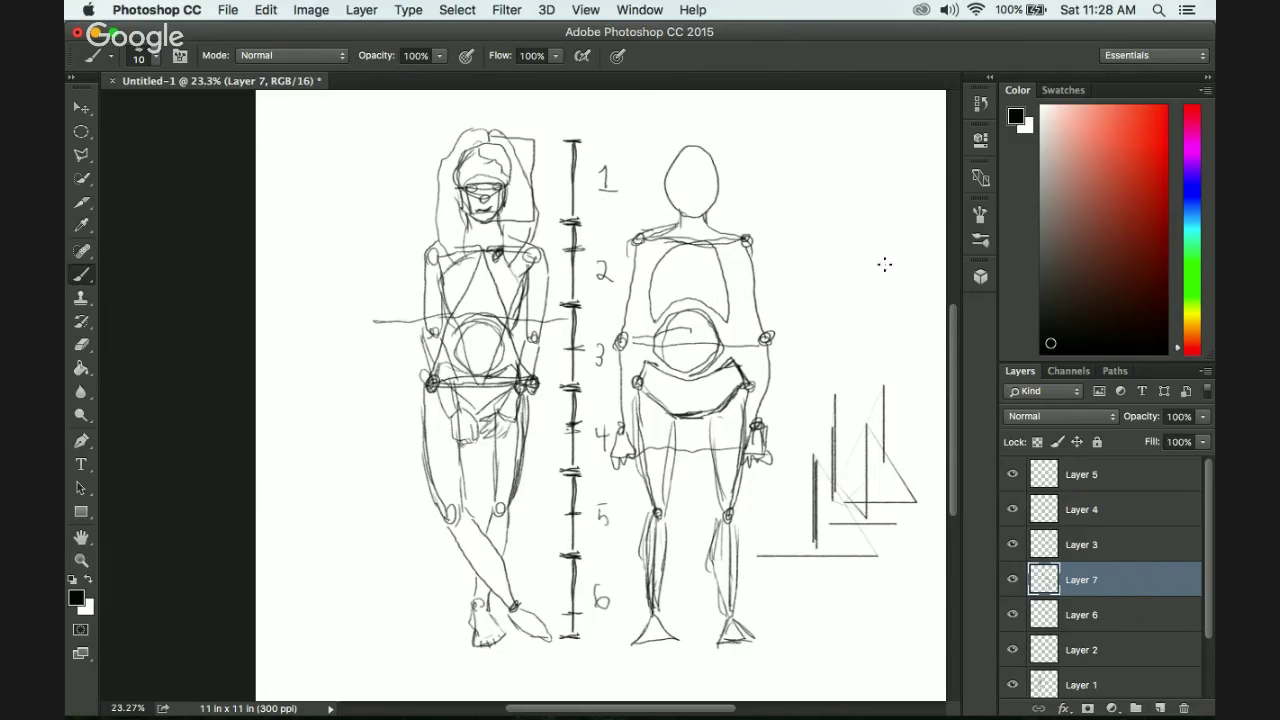
Set the foreground color to black and draw horizontal eye-level lines across both figures' heads.
left_click_drag(884, 264, 855, 309)
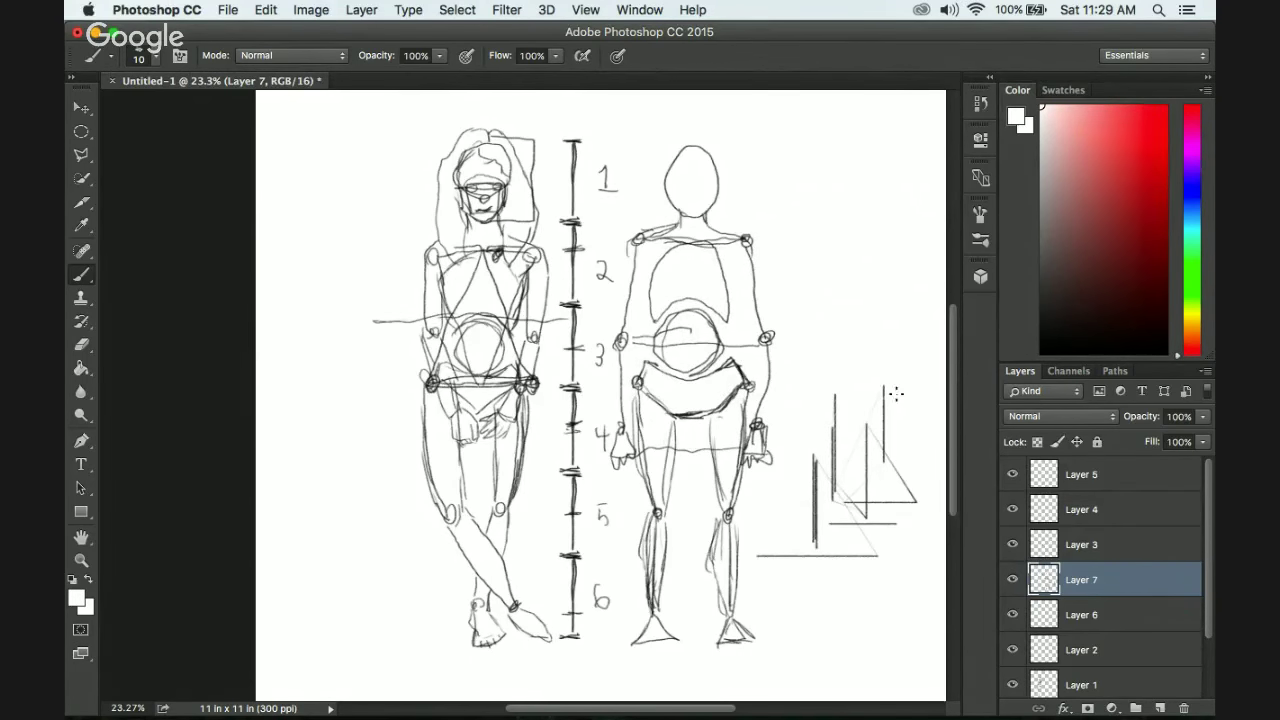
left_click(1045, 349)
mouse_move(534, 186)
left_mouse_down()
mouse_move(516, 187)
mouse_move(548, 186)
mouse_move(516, 187)
mouse_move(533, 184)
left_mouse_up()
mouse_move(656, 185)
left_mouse_down()
mouse_move(664, 183)
mouse_move(745, 184)
left_mouse_up()
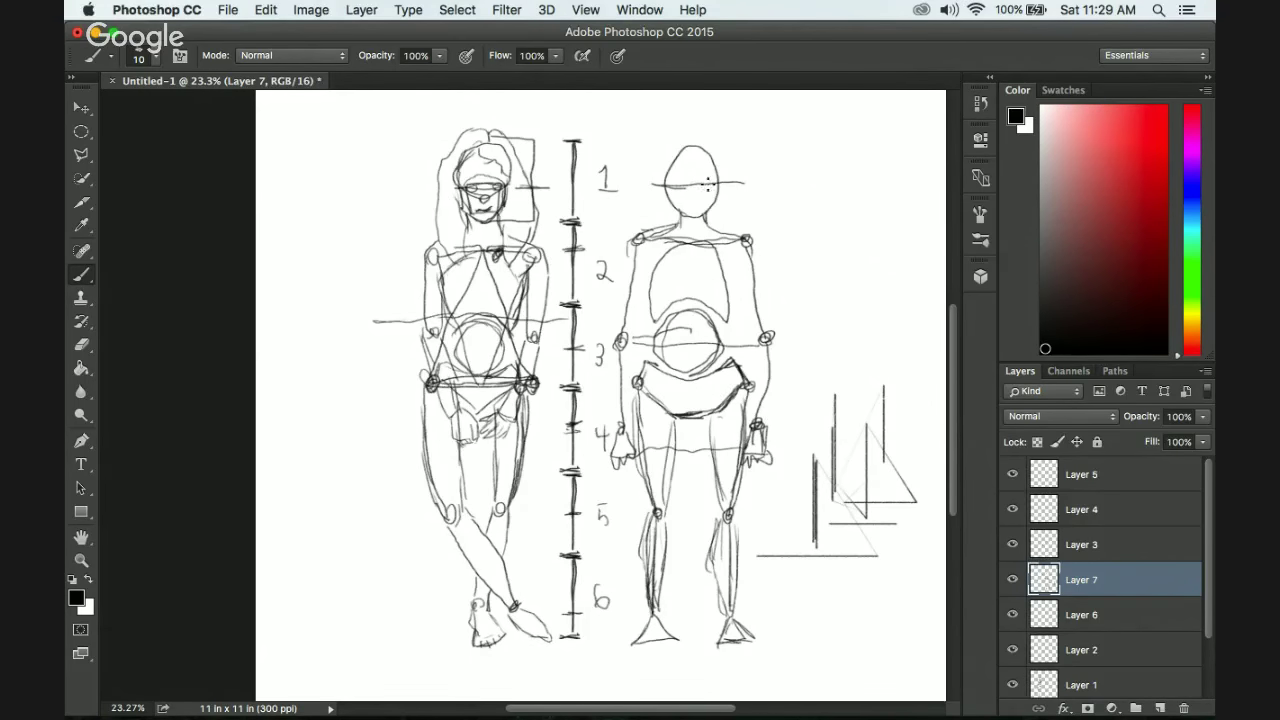
Draw the eyes, nose, mouth and parted hairline on the second figure's face, undoing the last stray stroke.
mouse_move(700, 183)
left_mouse_down()
mouse_move(710, 188)
mouse_move(684, 188)
left_mouse_up()
left_click(698, 194)
left_click(693, 200)
left_click(699, 200)
left_click_drag(693, 197, 700, 212)
left_click(689, 207)
left_click(697, 208)
mouse_move(680, 154)
left_mouse_down()
mouse_move(664, 182)
mouse_move(687, 166)
mouse_move(685, 150)
mouse_move(708, 176)
left_mouse_up()
key("ctrl+z")
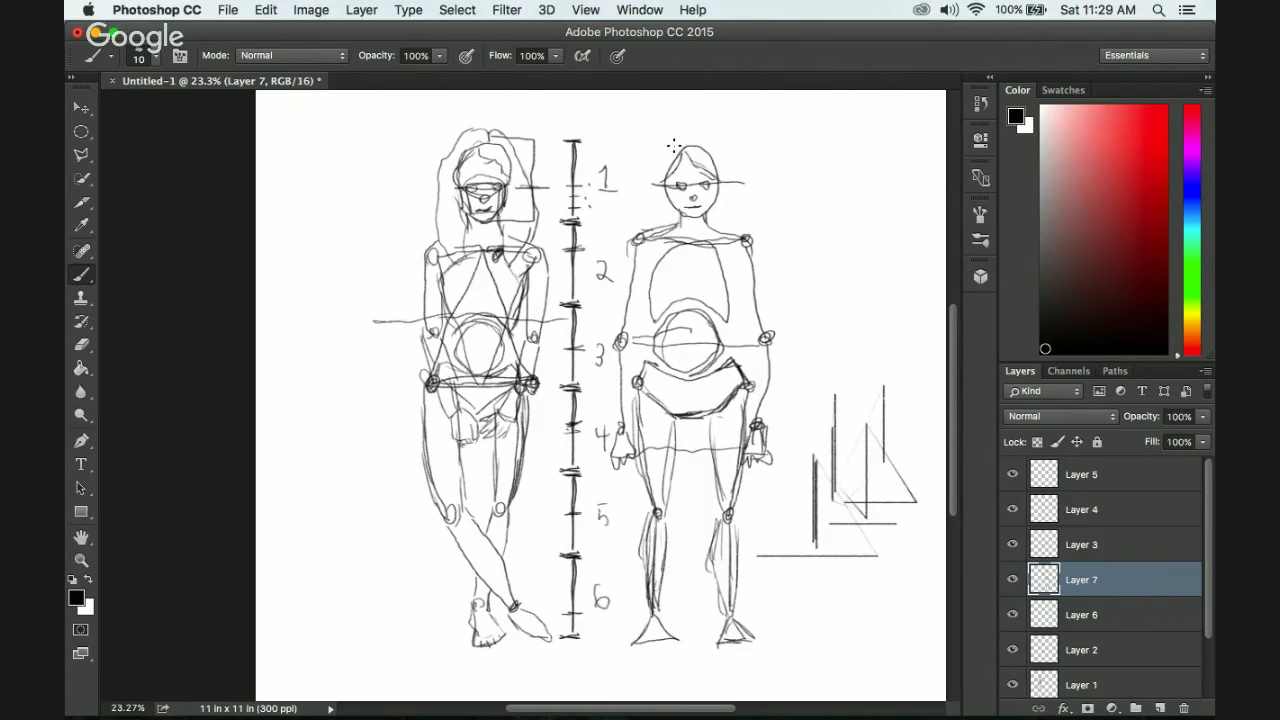
Draw shoulder-length hair with flicked ends around both sides of the second figure's head.
mouse_move(676, 151)
left_mouse_down()
mouse_move(707, 135)
mouse_move(728, 157)
mouse_move(738, 224)
left_mouse_up()
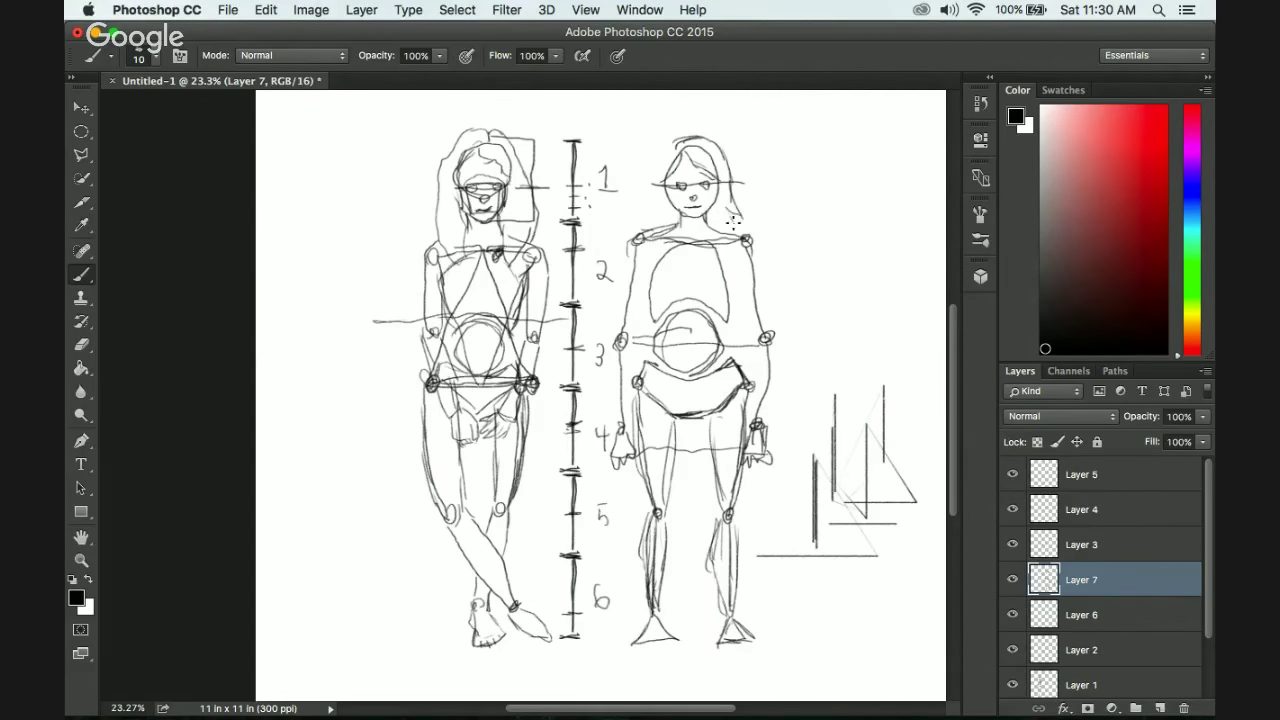
mouse_move(676, 152)
left_mouse_down()
mouse_move(650, 178)
mouse_move(641, 210)
mouse_move(652, 214)
left_mouse_up()
left_click(685, 203)
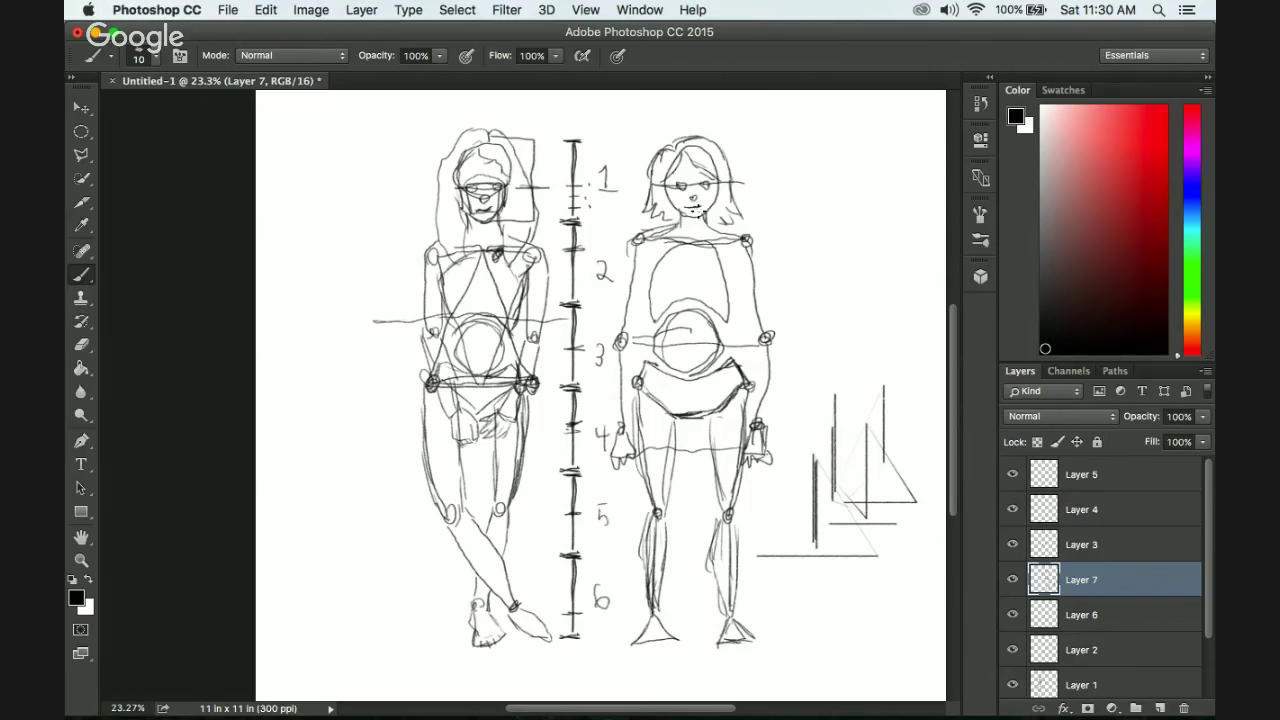
left_click_drag(657, 168, 664, 176)
Draw the second figure's torso side lines tapering from the shoulders past the belly circle into the pelvis.
left_click_drag(650, 246, 652, 326)
mouse_move(650, 274)
left_mouse_down()
mouse_move(660, 376)
mouse_move(690, 378)
left_mouse_up()
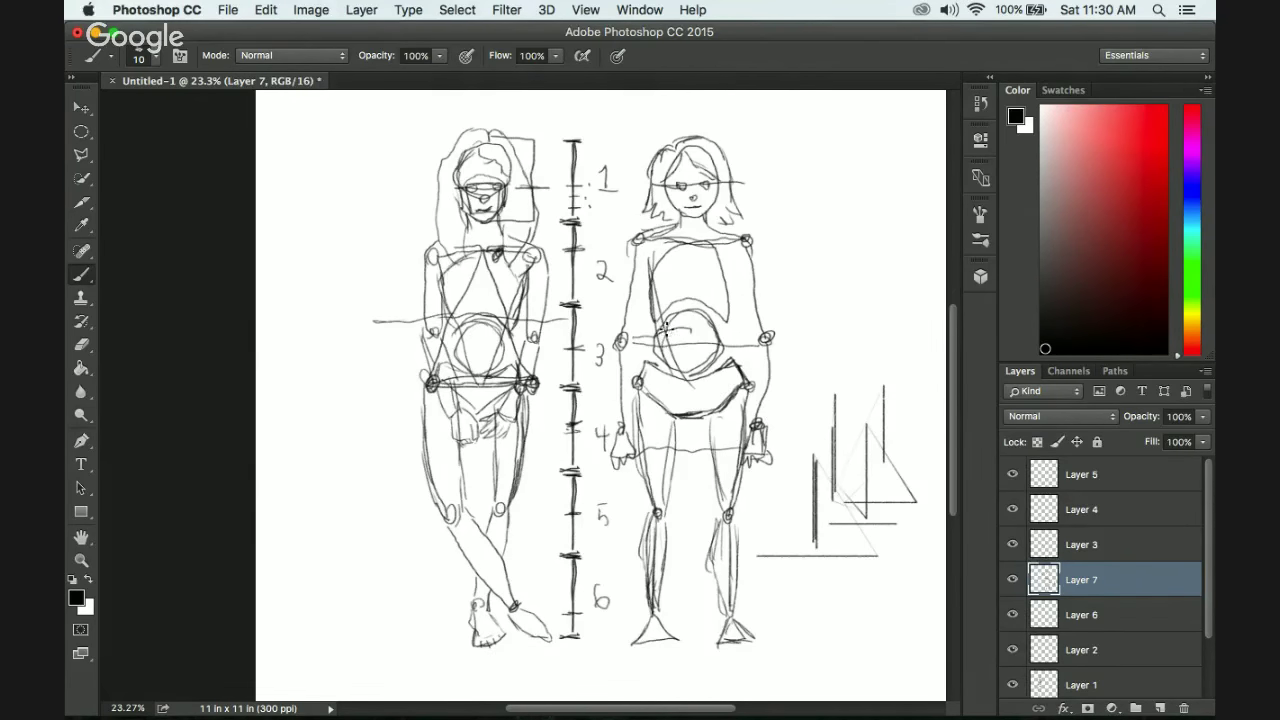
mouse_move(648, 252)
left_mouse_down()
mouse_move(687, 419)
mouse_move(705, 374)
left_mouse_up()
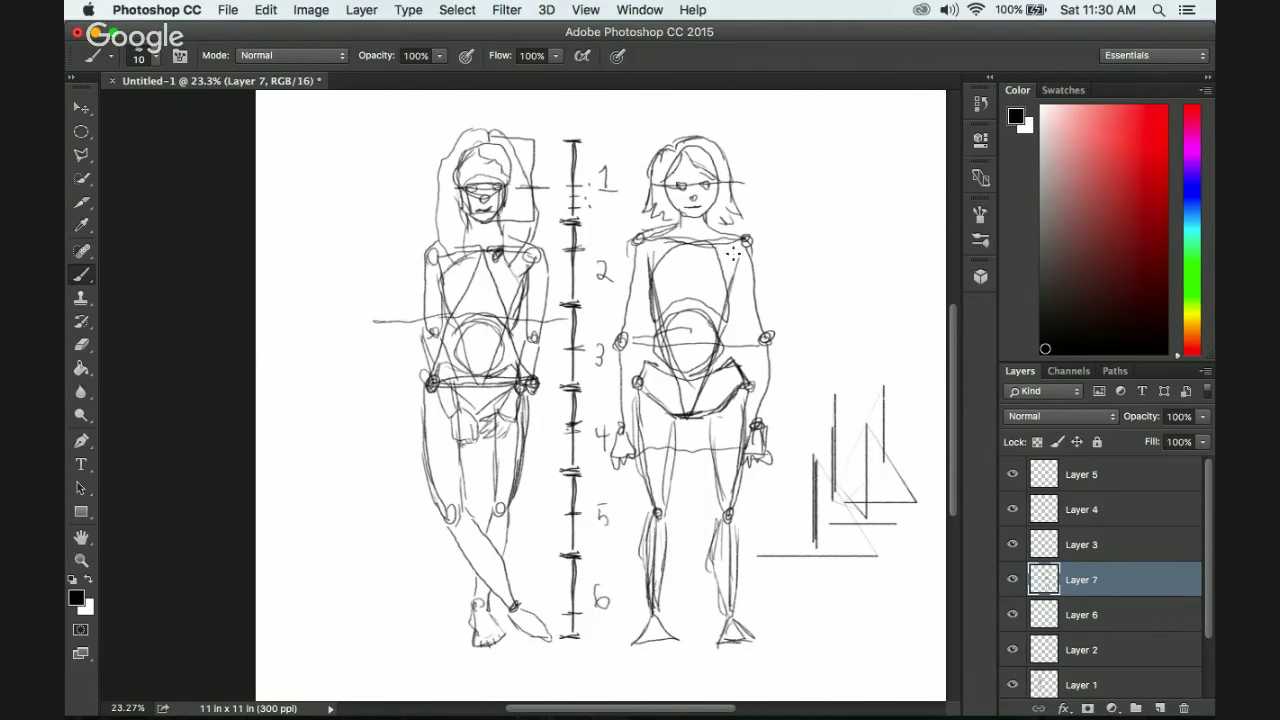
left_click_drag(647, 240, 656, 272)
Mark the second figure's hip levels with horizontal lines and overlay crossing triangles between the shoulders, neck and hips.
mouse_move(641, 397)
left_mouse_down()
mouse_move(640, 410)
mouse_move(742, 402)
left_mouse_up()
left_click_drag(636, 388, 764, 383)
mouse_move(638, 240)
left_mouse_down()
mouse_move(700, 394)
mouse_move(693, 380)
left_mouse_up()
left_click_drag(746, 240, 689, 384)
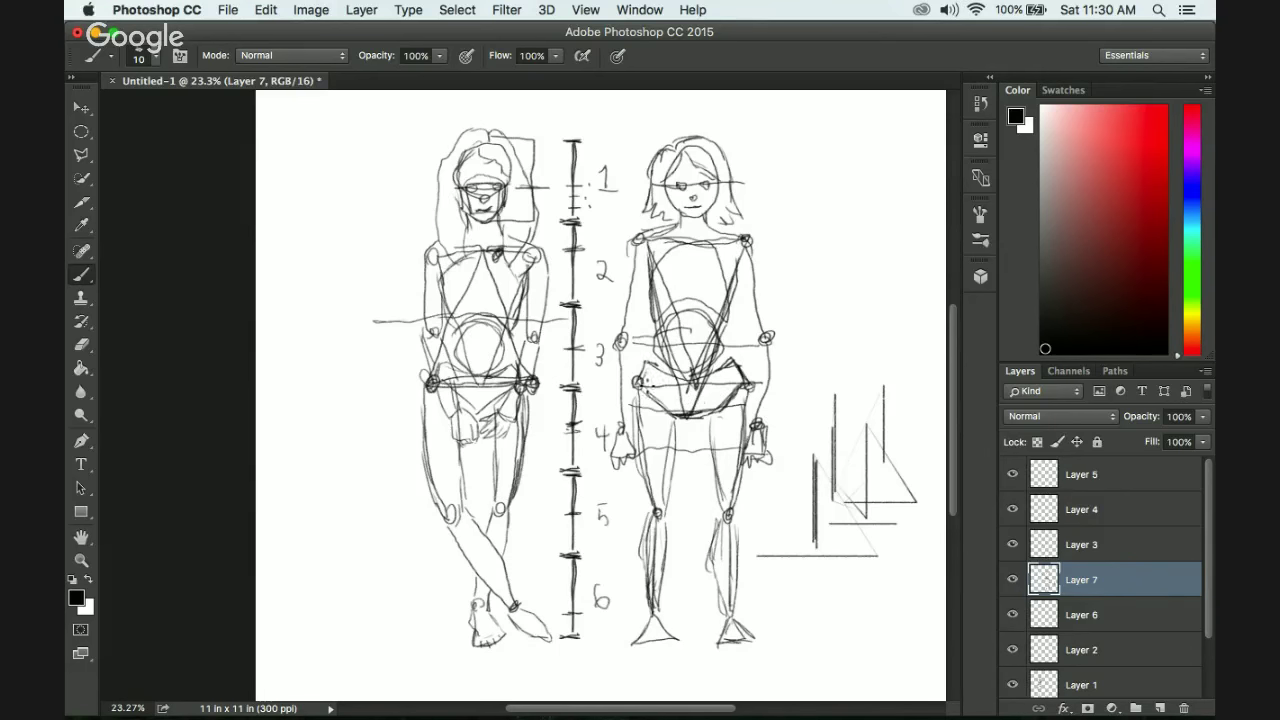
mouse_move(663, 332)
left_mouse_down()
mouse_move(690, 255)
mouse_move(728, 302)
left_mouse_up()
left_click_drag(696, 246, 746, 390)
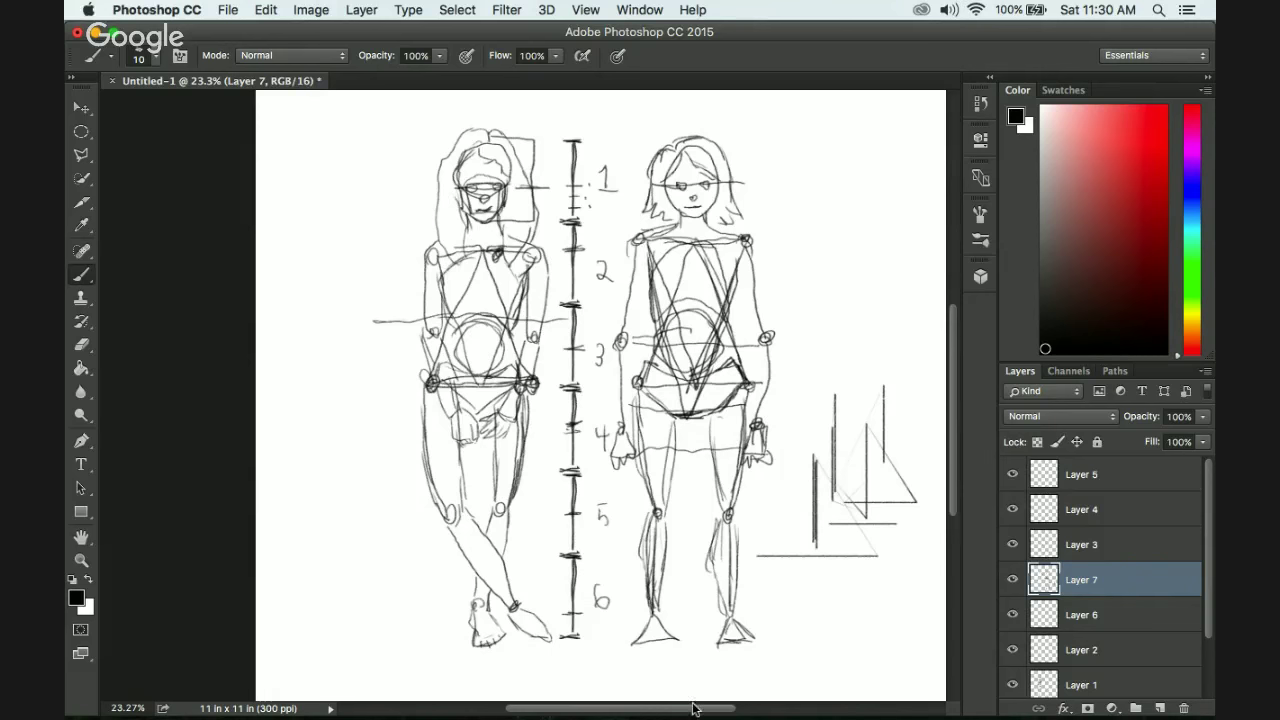
Sketch a bent torso beside the second figure's head with opposing tilted shoulder and hip lines, a curved spine and side contours.
left_click_drag(700, 708, 738, 710)
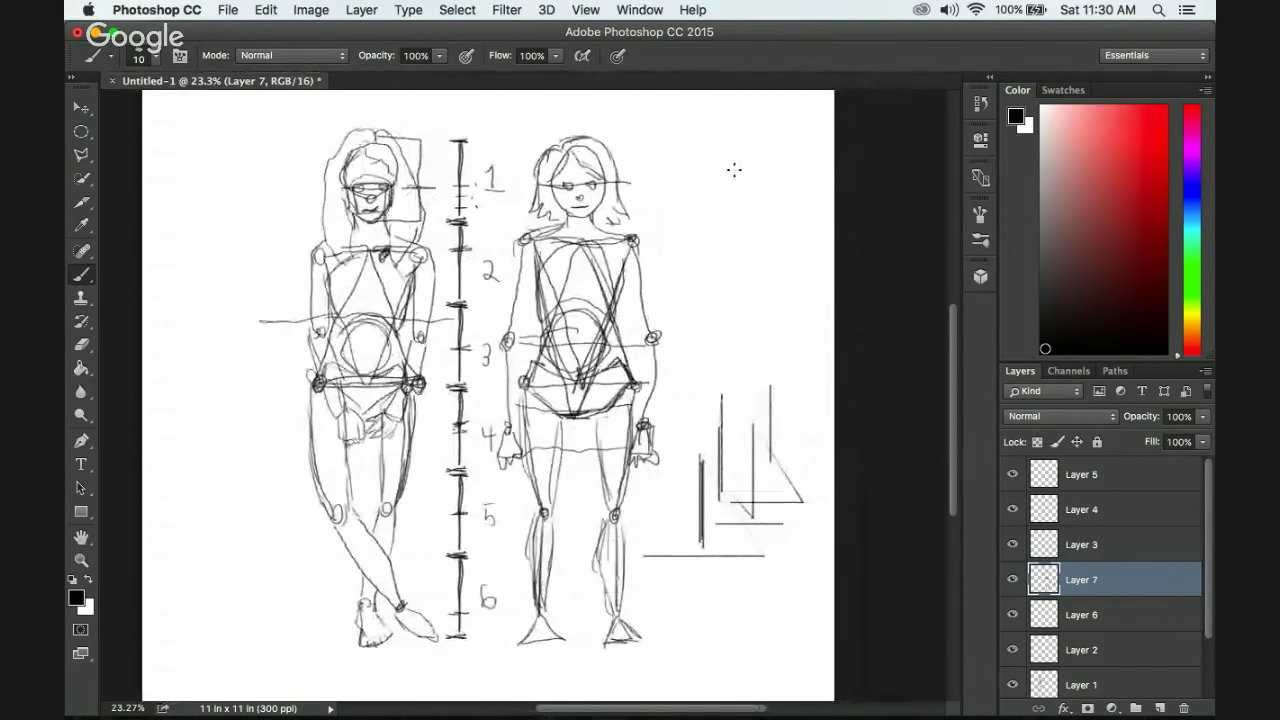
mouse_move(741, 156)
left_mouse_down()
mouse_move(754, 218)
mouse_move(727, 258)
left_mouse_up()
left_click_drag(715, 185, 770, 125)
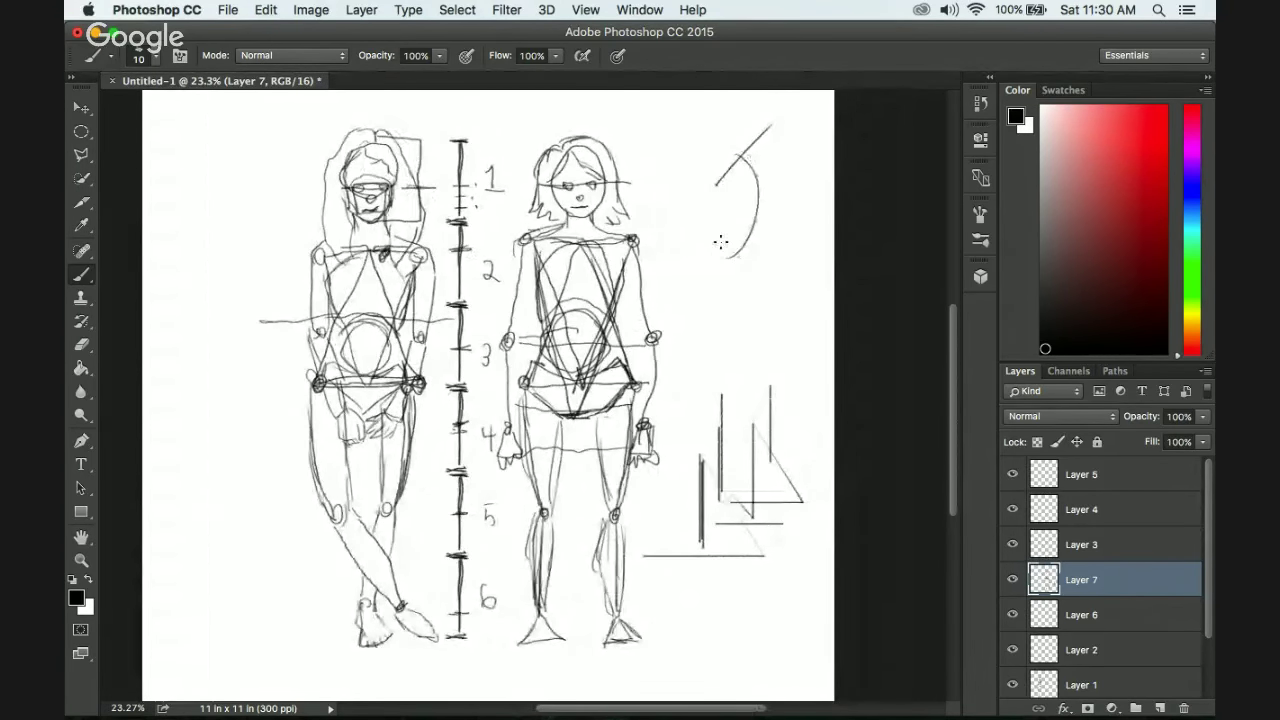
left_click_drag(721, 243, 775, 278)
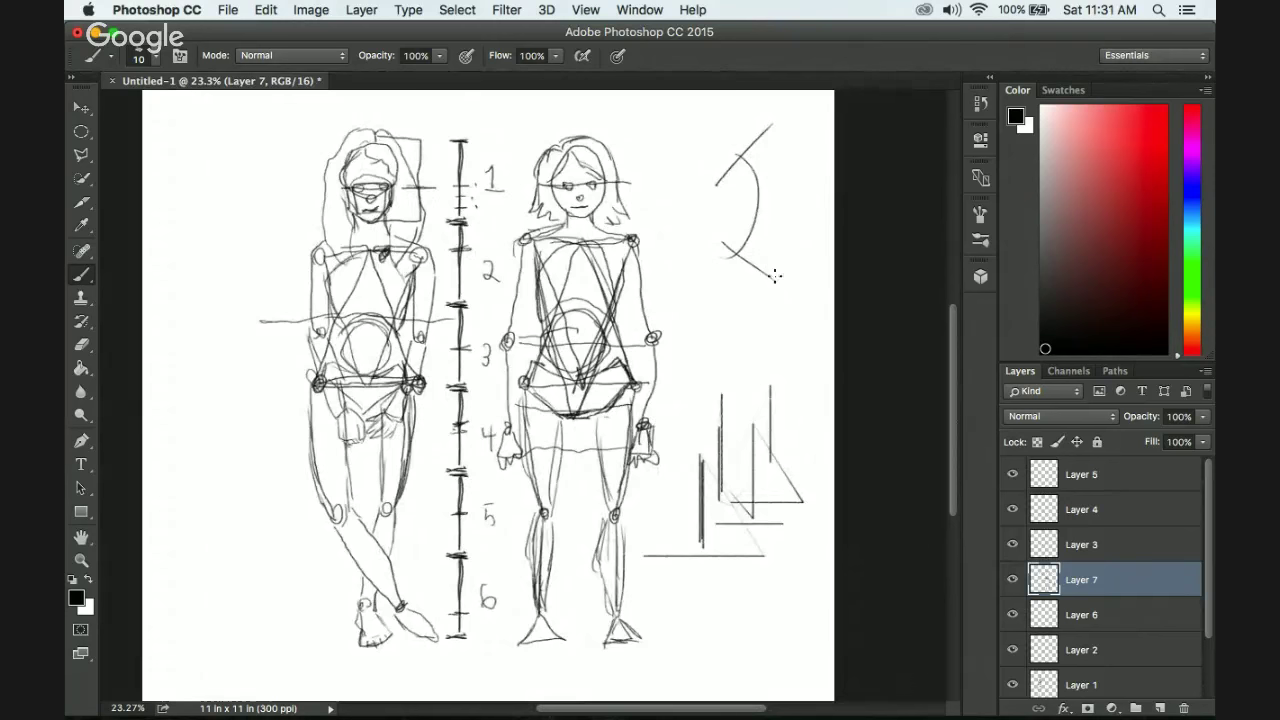
mouse_move(740, 158)
left_mouse_down()
mouse_move(751, 186)
mouse_move(723, 249)
left_mouse_up()
mouse_move(742, 157)
left_mouse_down()
mouse_move(763, 179)
mouse_move(774, 286)
left_mouse_up()
mouse_move(717, 183)
left_mouse_down()
mouse_move(754, 240)
mouse_move(750, 268)
mouse_move(770, 124)
left_mouse_up()
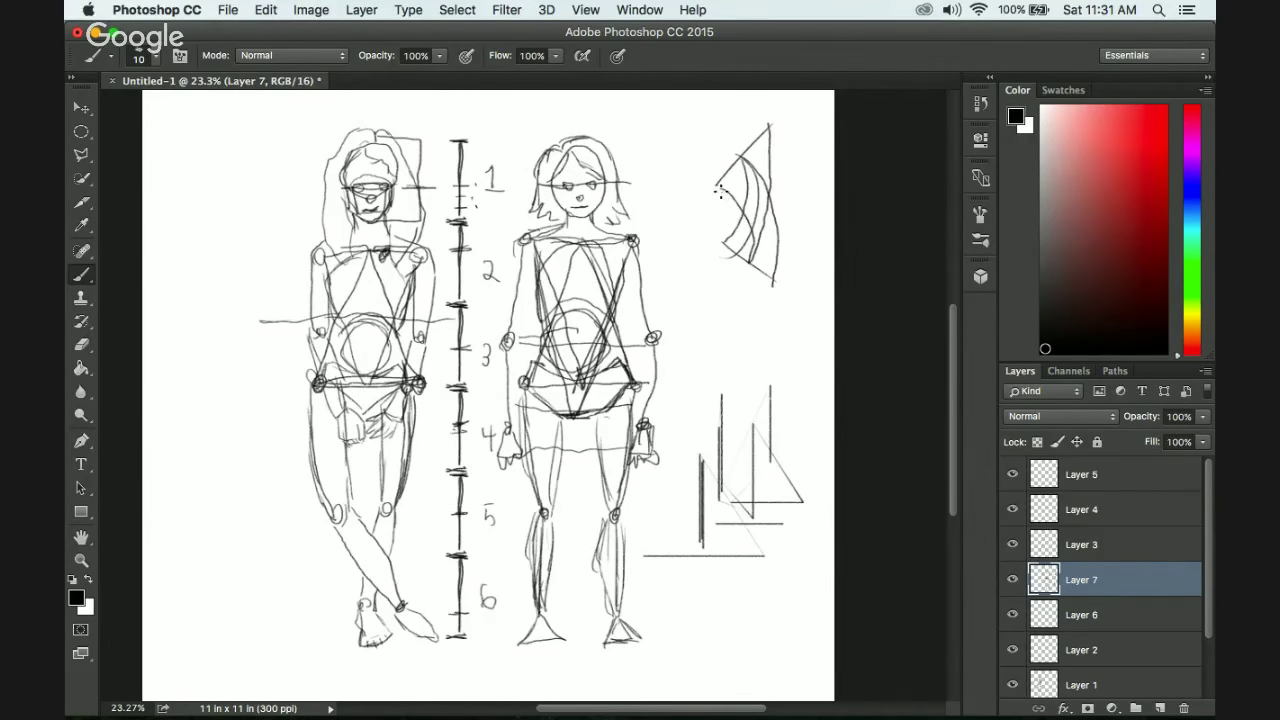
Circle the bent torso's shoulder and hip joints and label its inner side "Pinch" and its outer side "Stretch".
left_click_drag(720, 190, 721, 188)
left_click_drag(765, 131, 764, 129)
left_click_drag(722, 240, 723, 240)
left_click_drag(775, 279, 772, 283)
left_click_drag(732, 215, 720, 248)
mouse_move(697, 208)
left_mouse_down()
mouse_move(711, 226)
mouse_move(708, 214)
mouse_move(740, 216)
mouse_move(782, 180)
mouse_move(790, 192)
mouse_move(832, 180)
mouse_move(779, 214)
mouse_move(772, 278)
left_mouse_up()
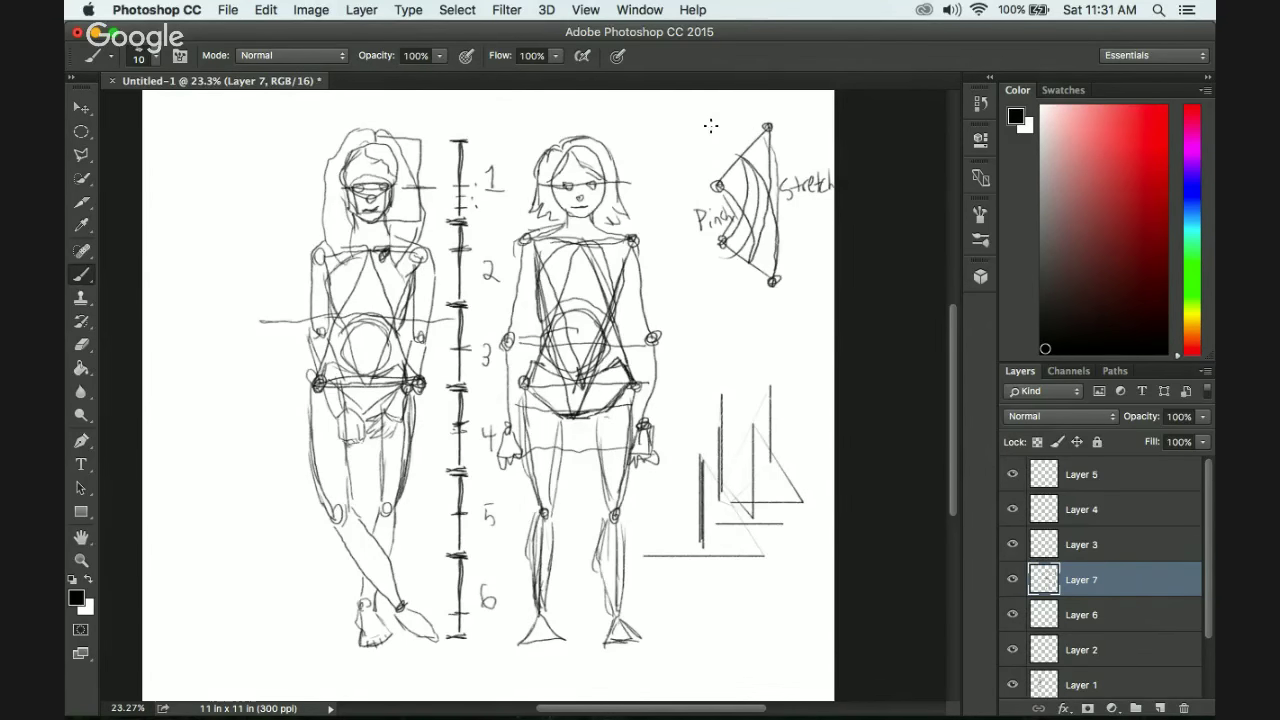
Draw a tilted oval head with a slanted eye line above the bent torso.
mouse_move(698, 142)
left_mouse_down()
mouse_move(692, 130)
mouse_move(726, 120)
mouse_move(690, 140)
mouse_move(703, 148)
mouse_move(726, 118)
left_mouse_up()
left_click(721, 134)
left_click(713, 140)
left_click(718, 146)
key("super+alt+z")
key("super+alt+z")
key("super+alt+z")
key("super+alt+z")
Add small facial features to the tilted head and connect it to the bent torso with a neck.
left_click(724, 131)
left_click(716, 136)
left_click(727, 143)
mouse_move(724, 132)
left_mouse_down()
mouse_move(728, 180)
mouse_move(740, 134)
mouse_move(754, 140)
left_mouse_up()
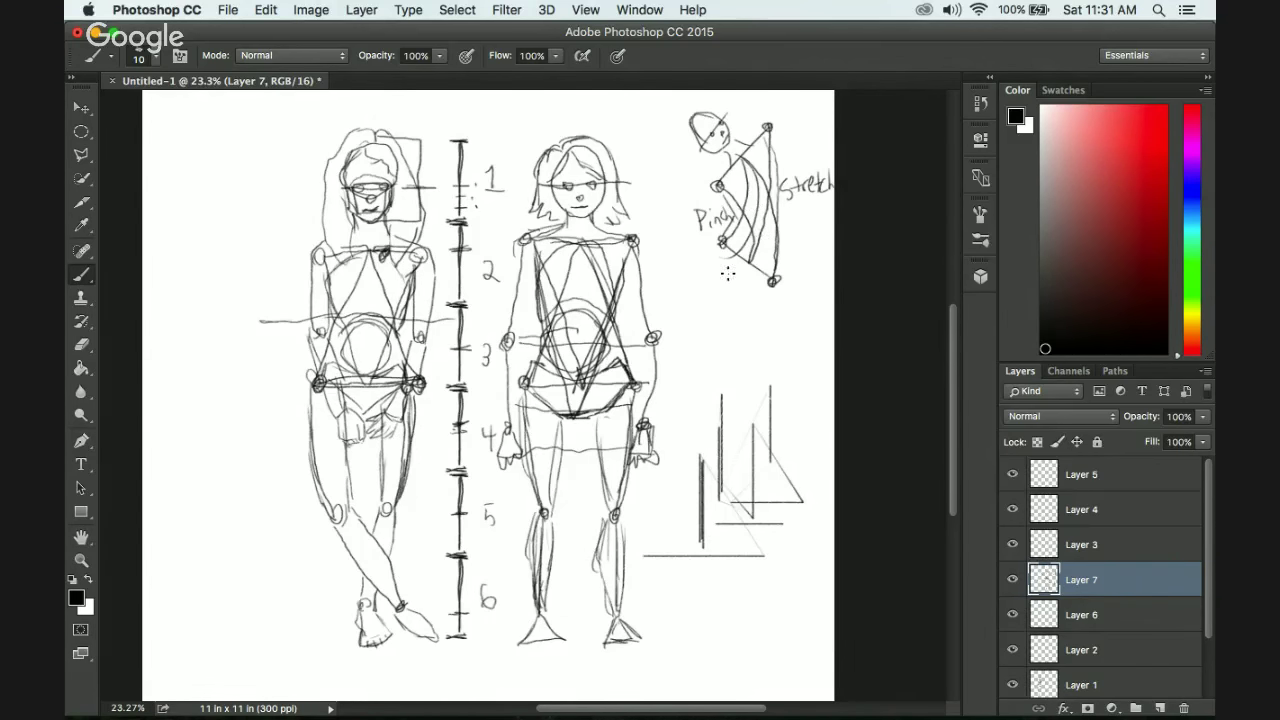
Draw both thighs of the bent figure from the tilted hip line down to small knee circles.
mouse_move(719, 258)
left_mouse_down()
mouse_move(752, 332)
mouse_move(764, 328)
left_mouse_up()
mouse_move(740, 246)
left_mouse_down()
mouse_move(772, 337)
mouse_move(752, 255)
mouse_move(756, 340)
left_mouse_up()
mouse_move(754, 282)
left_mouse_down()
mouse_move(750, 345)
mouse_move(760, 338)
left_mouse_up()
left_click_drag(774, 282, 756, 304)
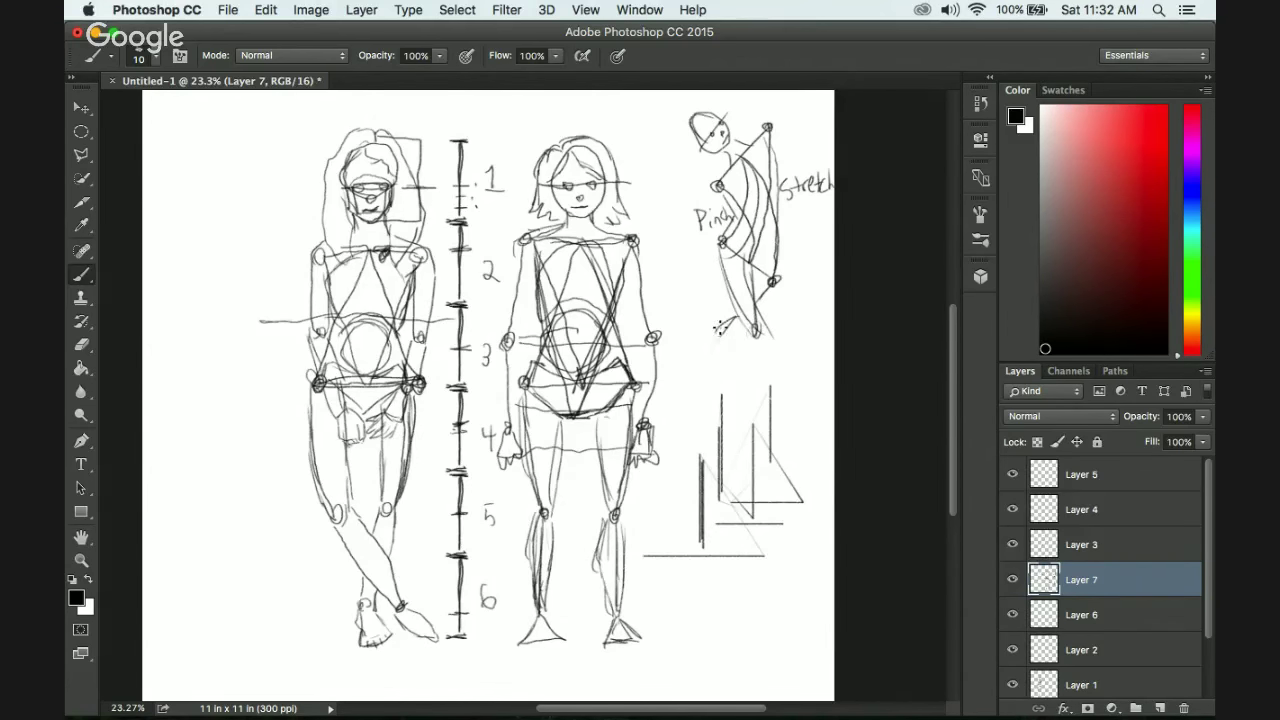
left_click_drag(716, 322, 738, 264)
Draw the bent figure's arms with elbow circles, one forearm reaching outward and the other folded across the torso.
mouse_move(717, 187)
left_mouse_down()
mouse_move(705, 256)
mouse_move(648, 203)
mouse_move(662, 216)
left_mouse_up()
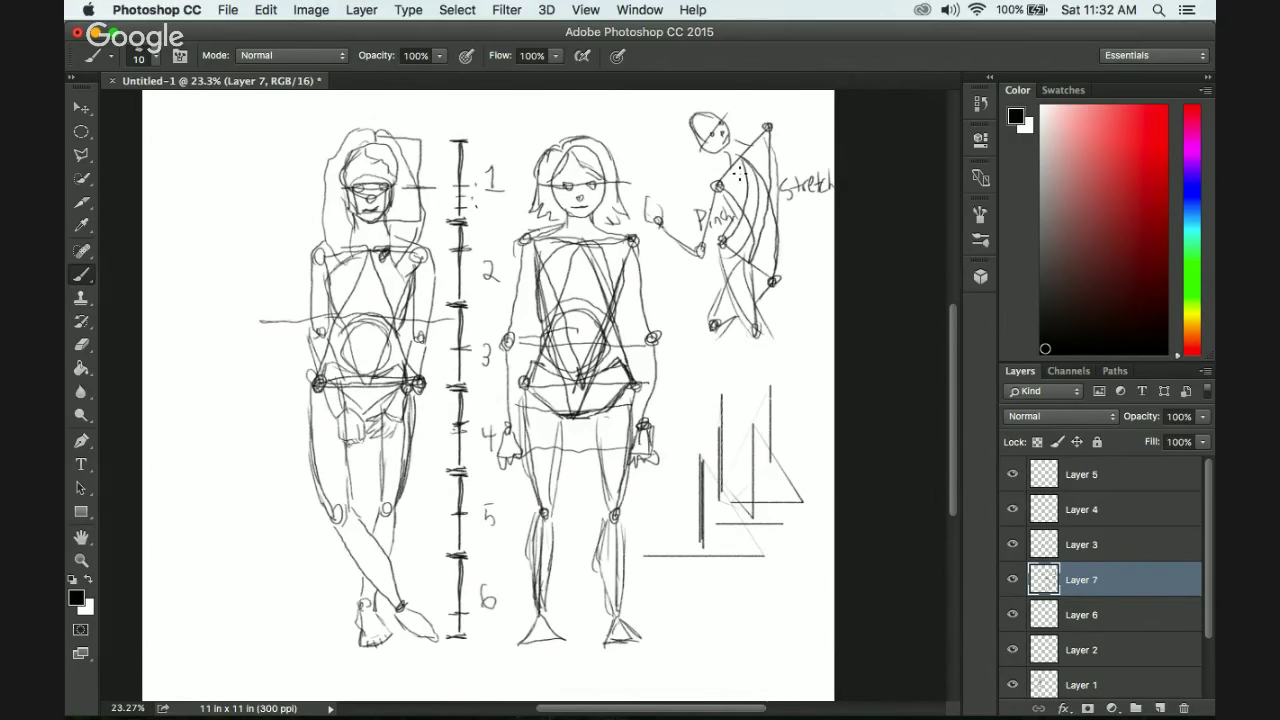
left_click_drag(770, 127, 780, 185)
mouse_move(768, 130)
left_mouse_down()
mouse_move(793, 218)
mouse_move(739, 193)
mouse_move(752, 205)
left_mouse_up()
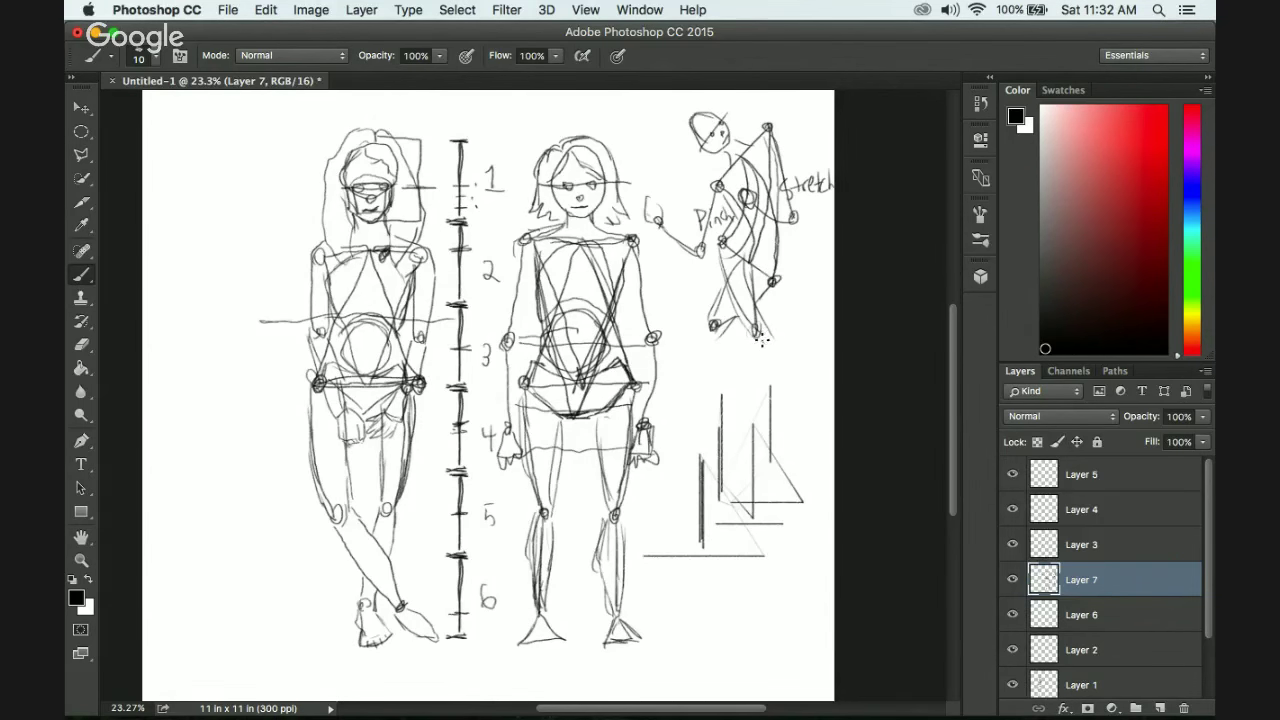
Draw the bent figure's lower legs from the knees down and finish them with simple feet.
left_click_drag(758, 338, 758, 388)
mouse_move(751, 342)
left_mouse_down()
mouse_move(751, 416)
mouse_move(786, 413)
left_mouse_up()
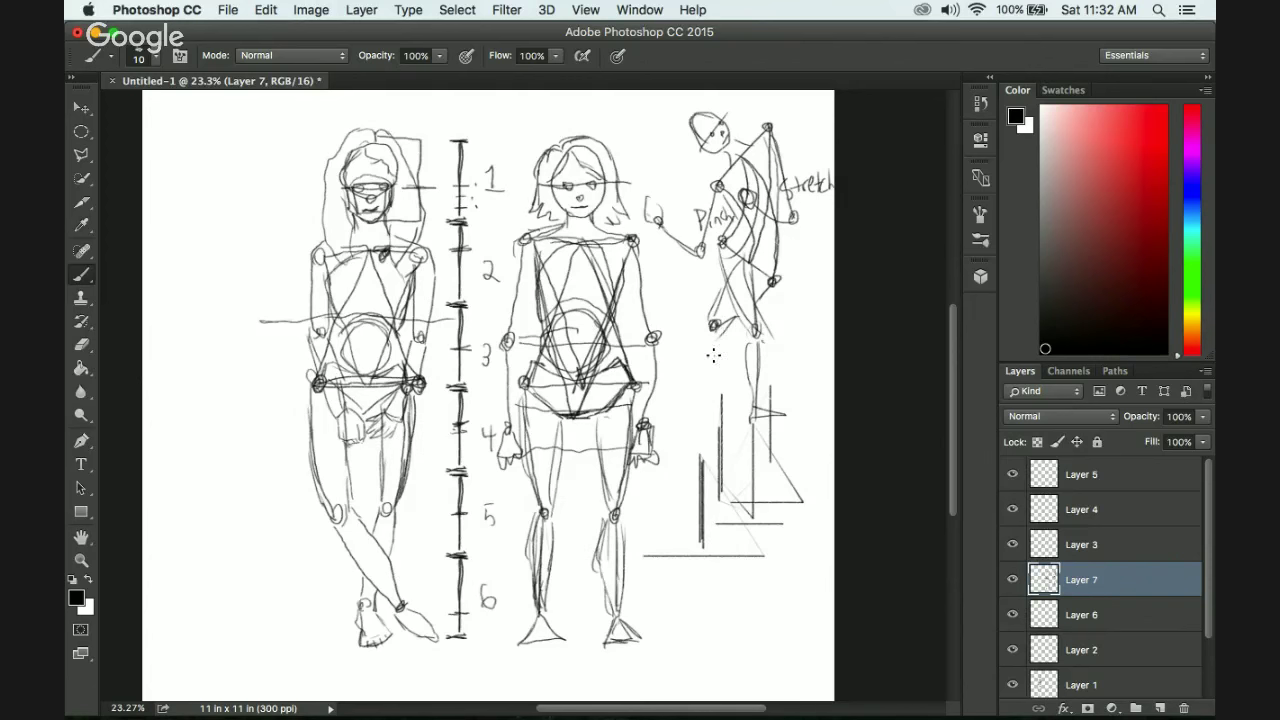
mouse_move(714, 326)
left_mouse_down()
mouse_move(690, 392)
mouse_move(713, 391)
left_mouse_up()
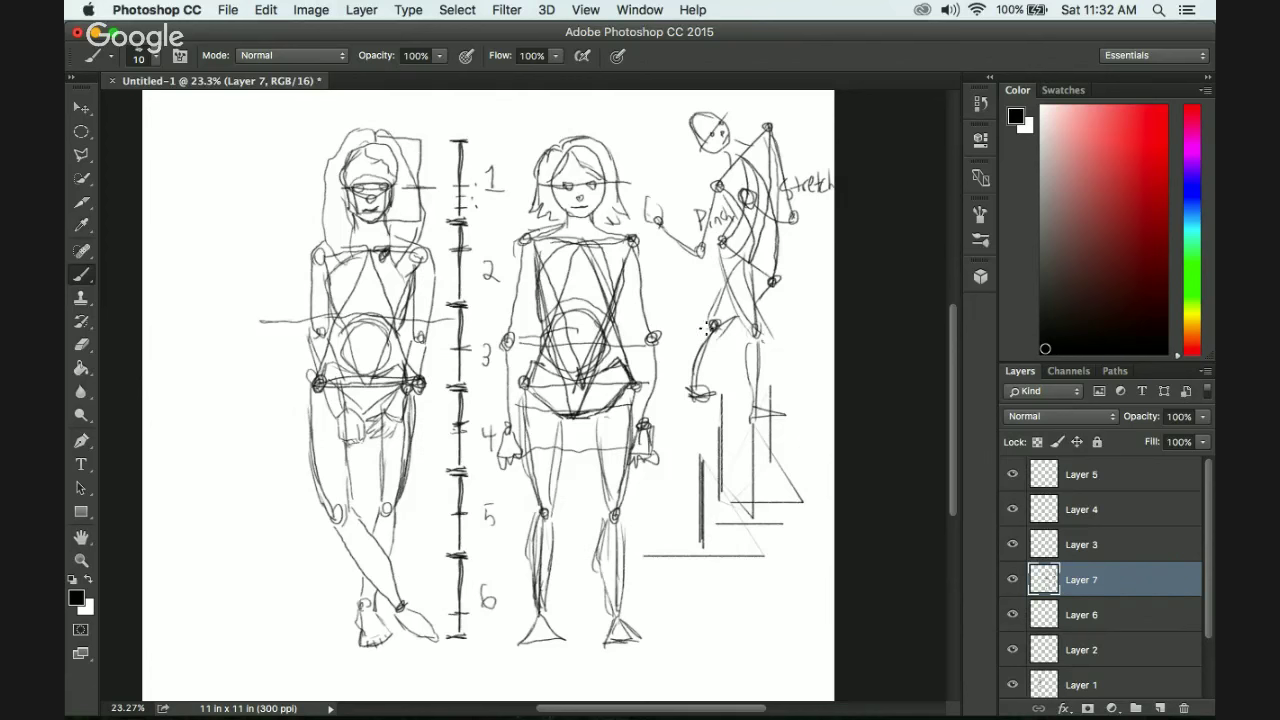
mouse_move(708, 324)
left_mouse_down()
mouse_move(689, 354)
mouse_move(716, 334)
mouse_move(702, 392)
left_mouse_up()
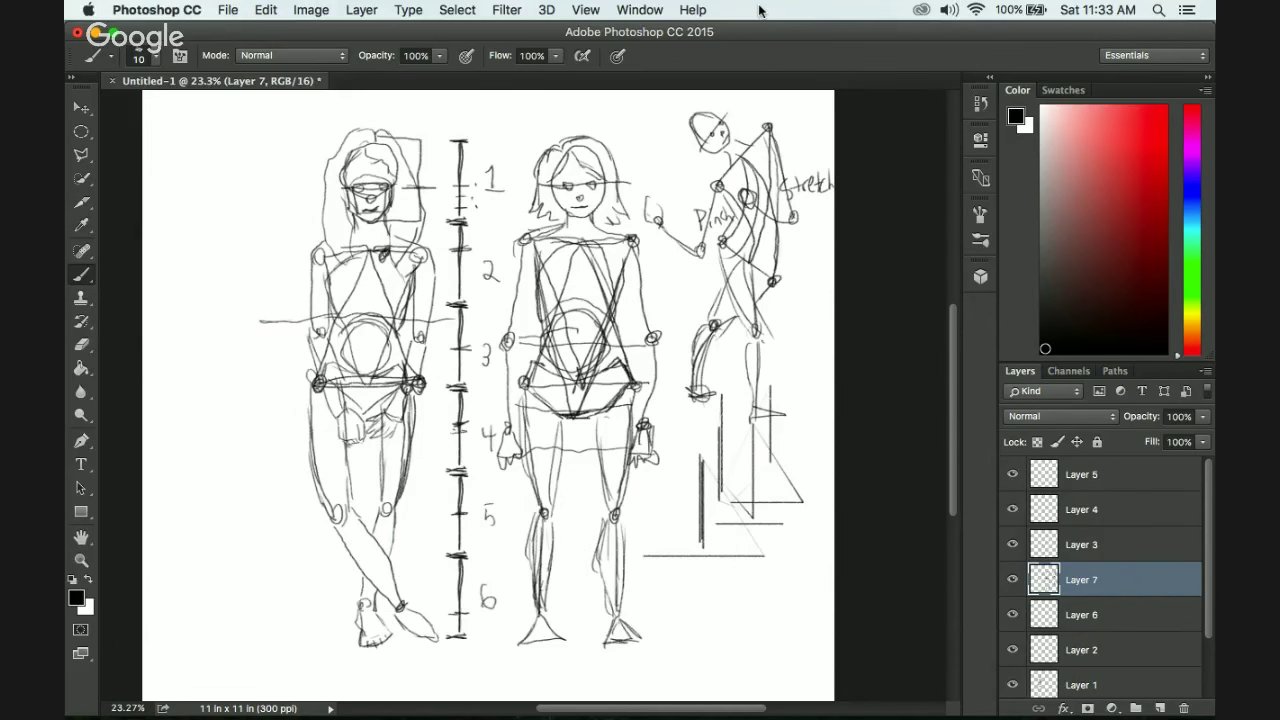
Switch to Safari and stop the live Hangouts broadcast.
mouse_move(330, 700)
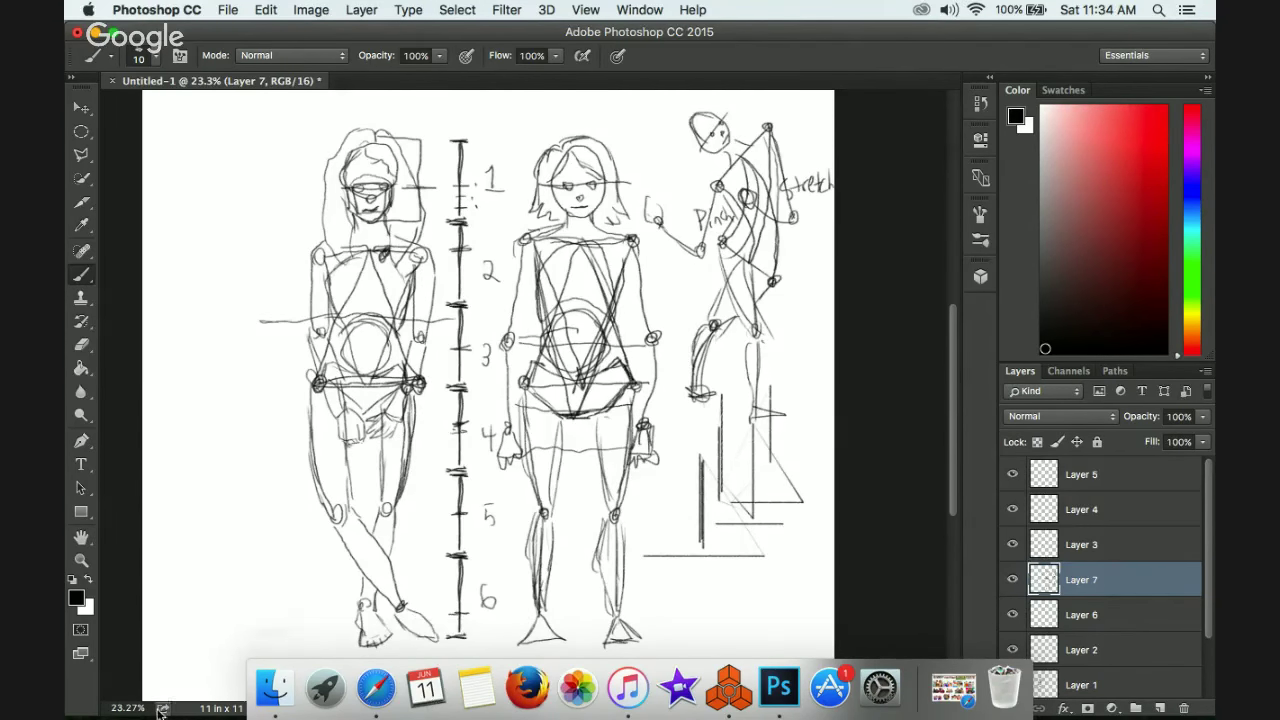
left_click(377, 688)
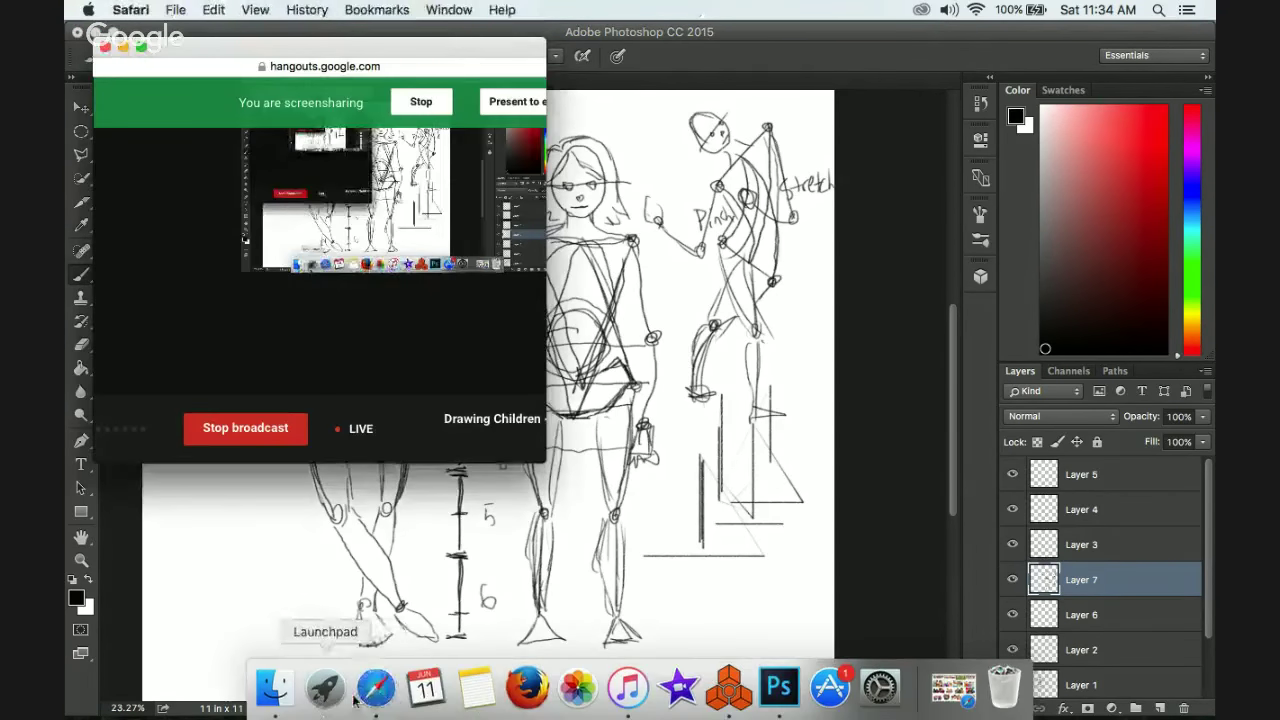
left_click(281, 433)
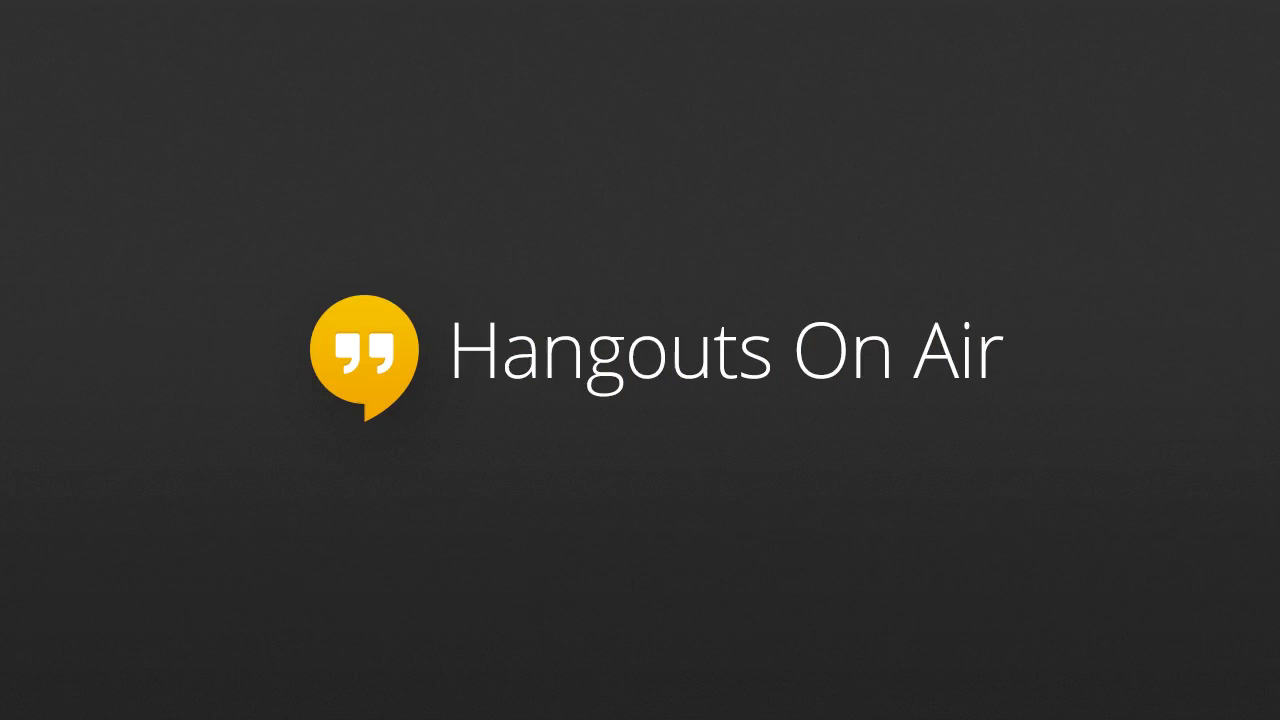